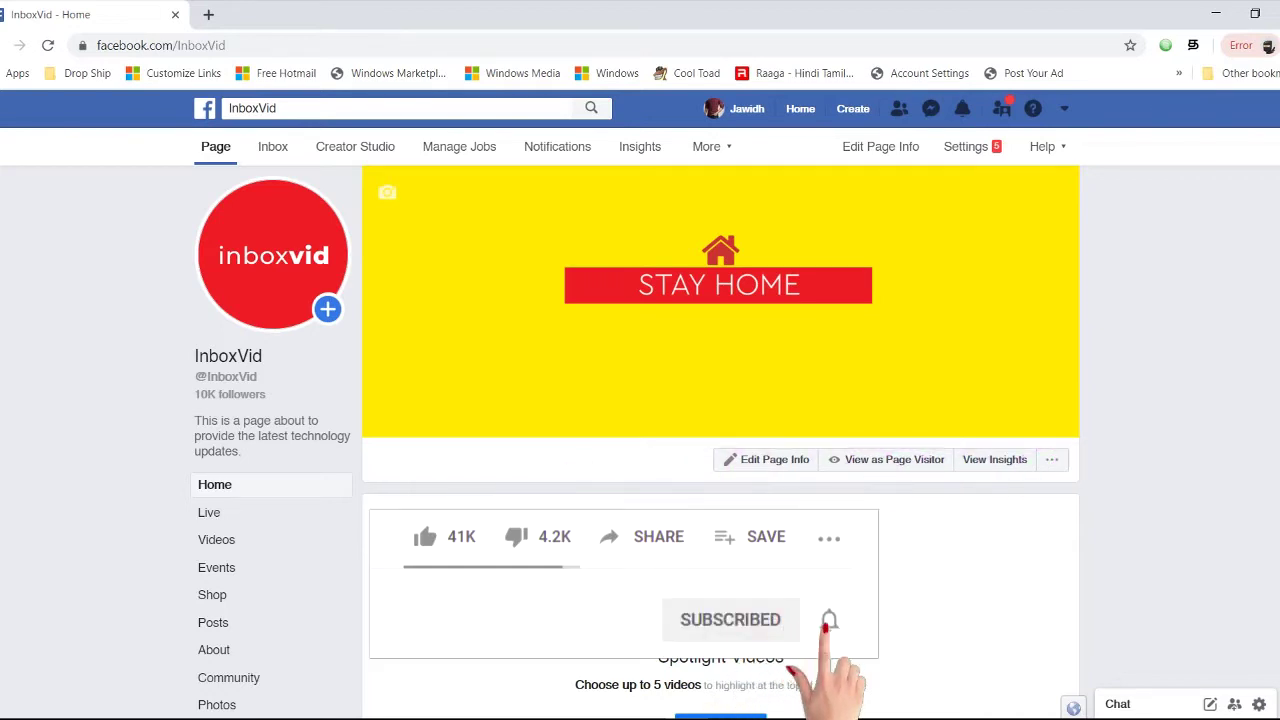
# Switch from the Facebook Stay Home cover page in Chrome to the Photoshop window.
pyautogui.click(342, 710)
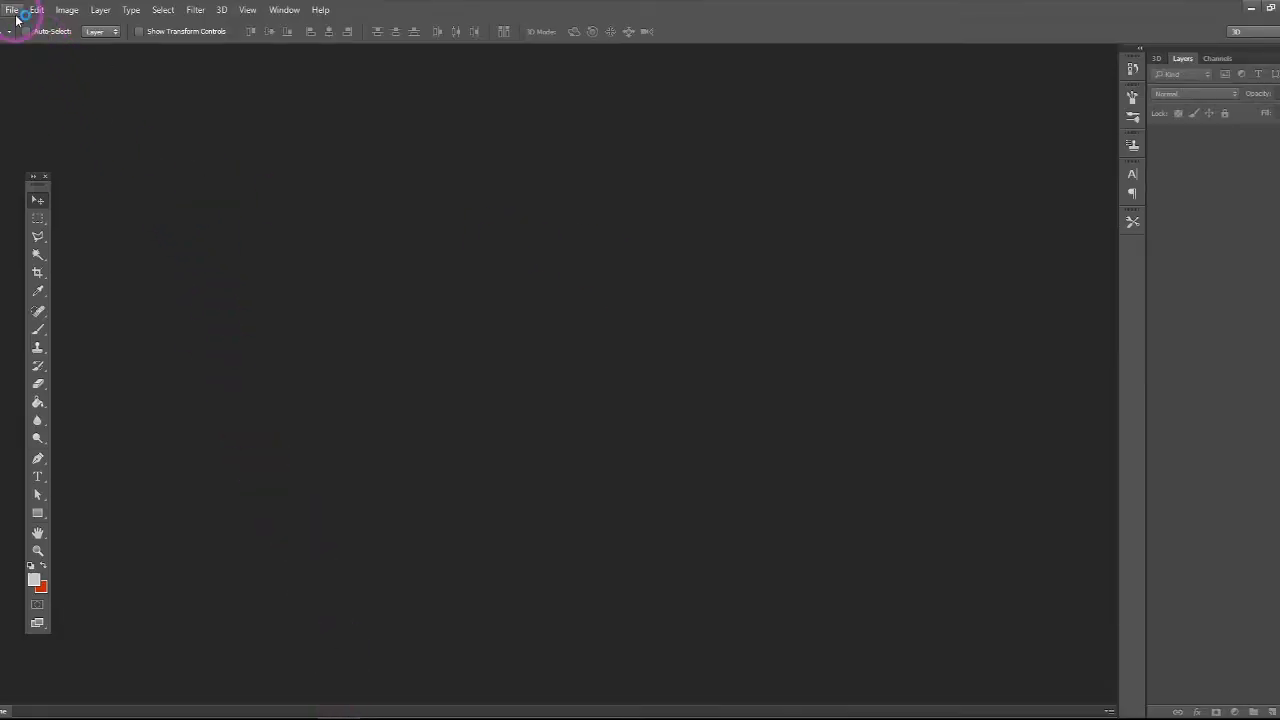
# Start a new document with a width of 851 pixels and a height of 315 pixels.
pyautogui.click(14, 12)
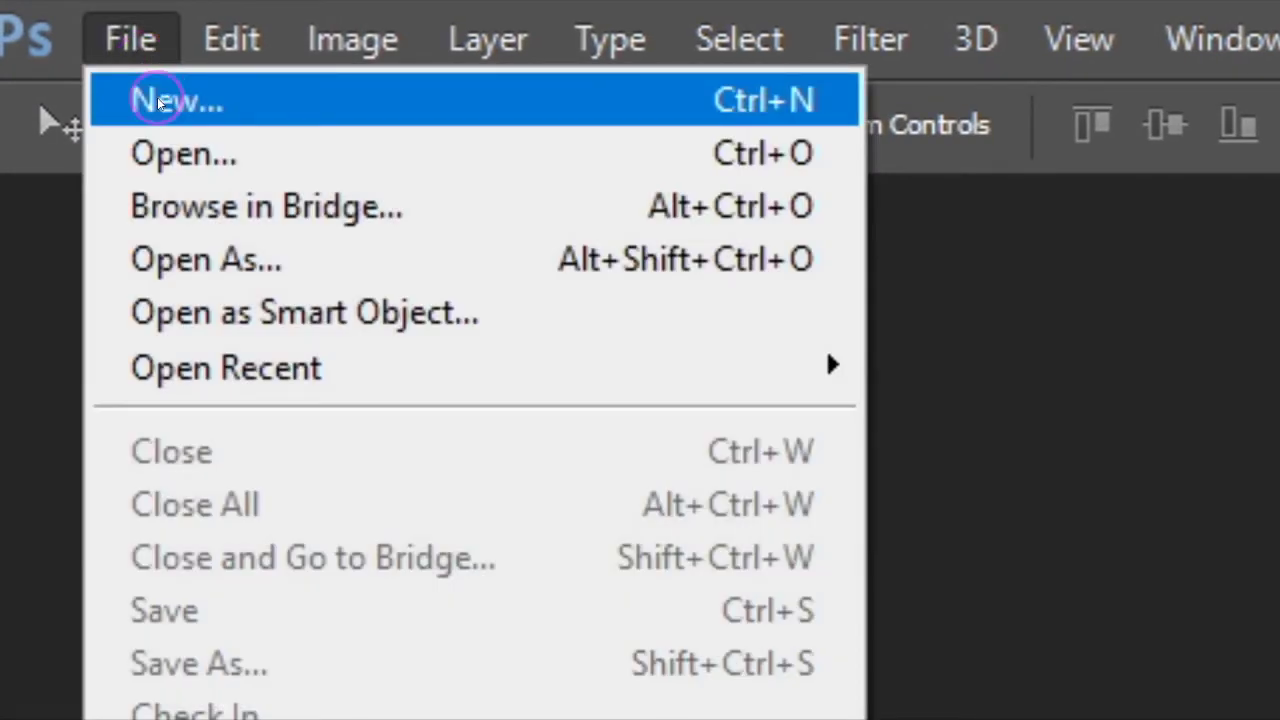
pyautogui.click(157, 97)
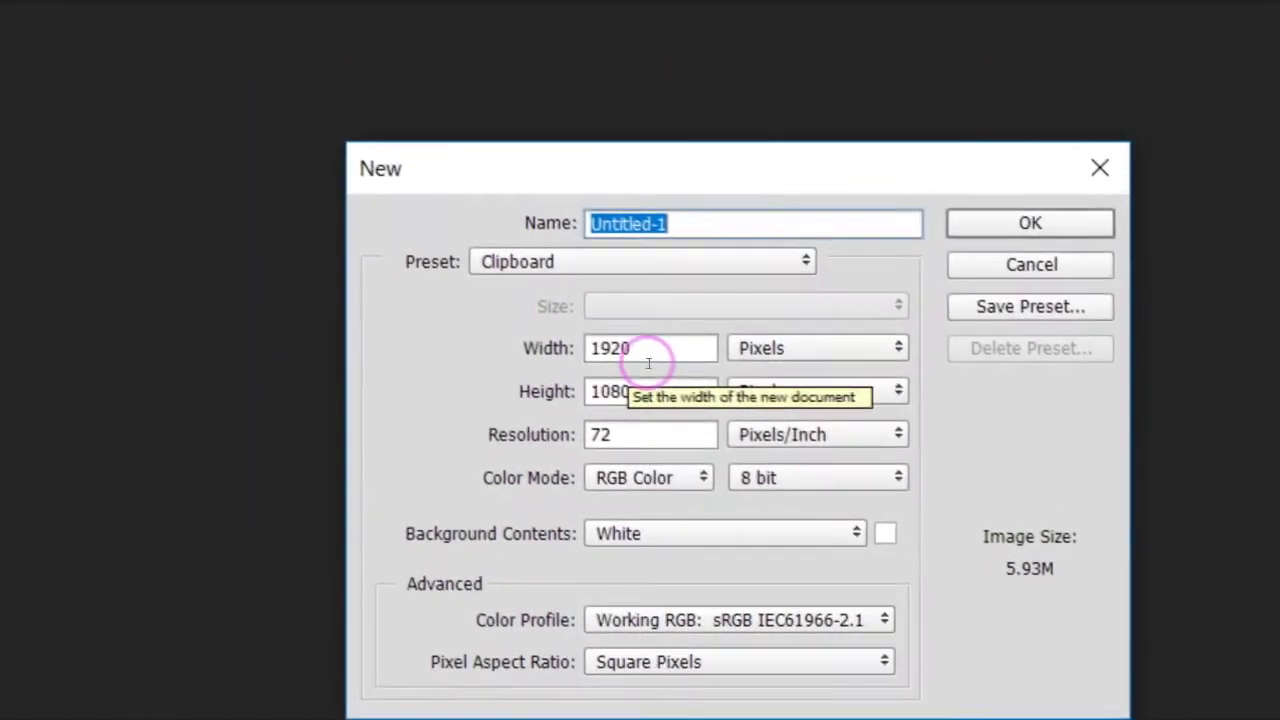
pyautogui.doubleClick(561, 292)
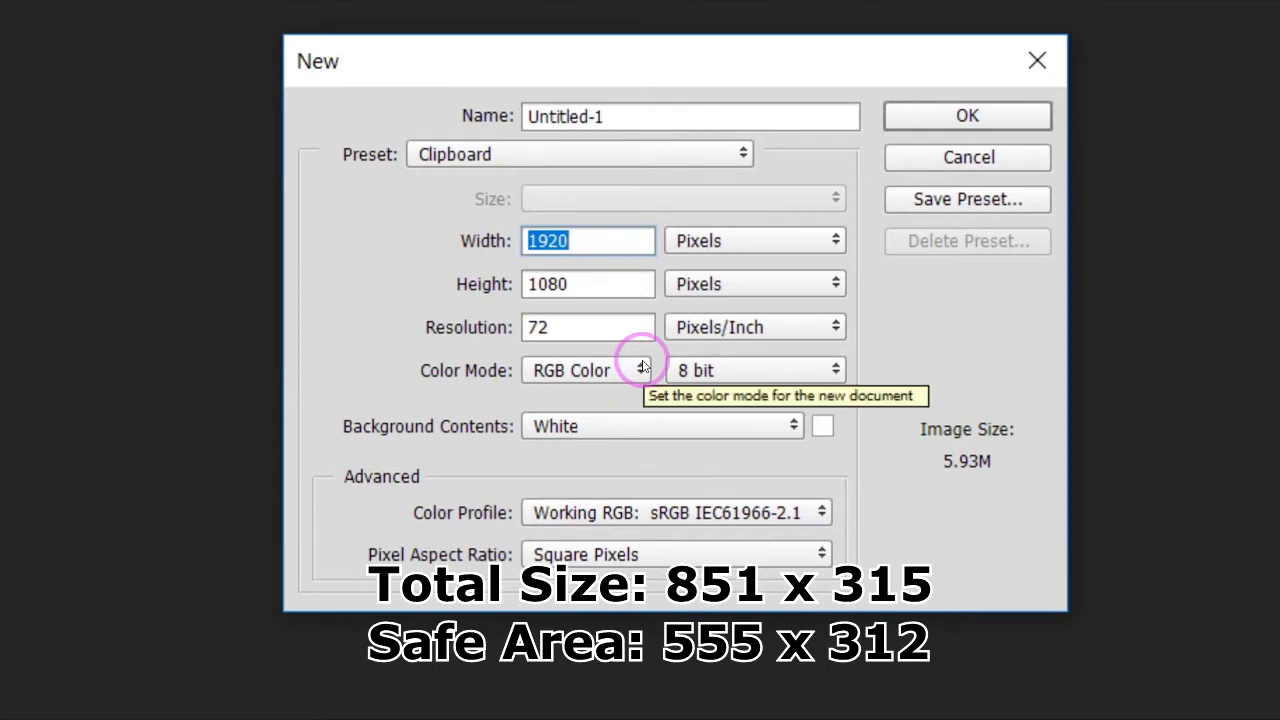
pyautogui.write('851')
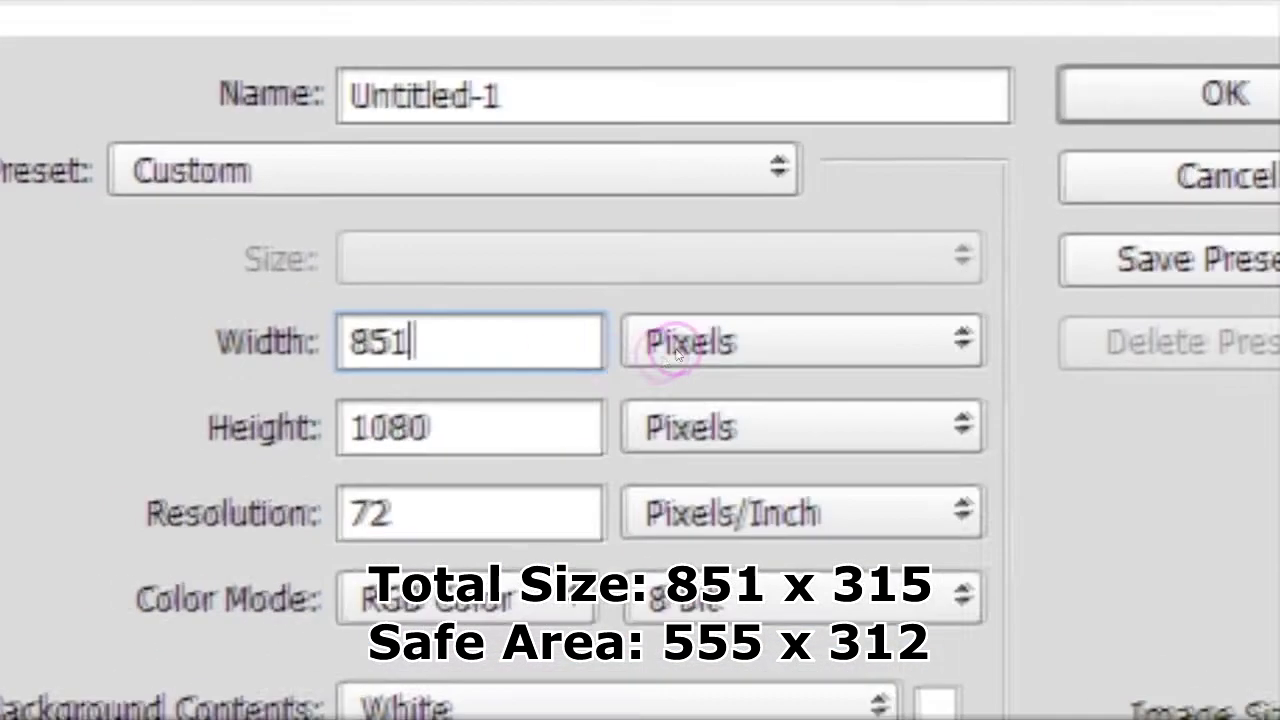
pyautogui.click(676, 352)
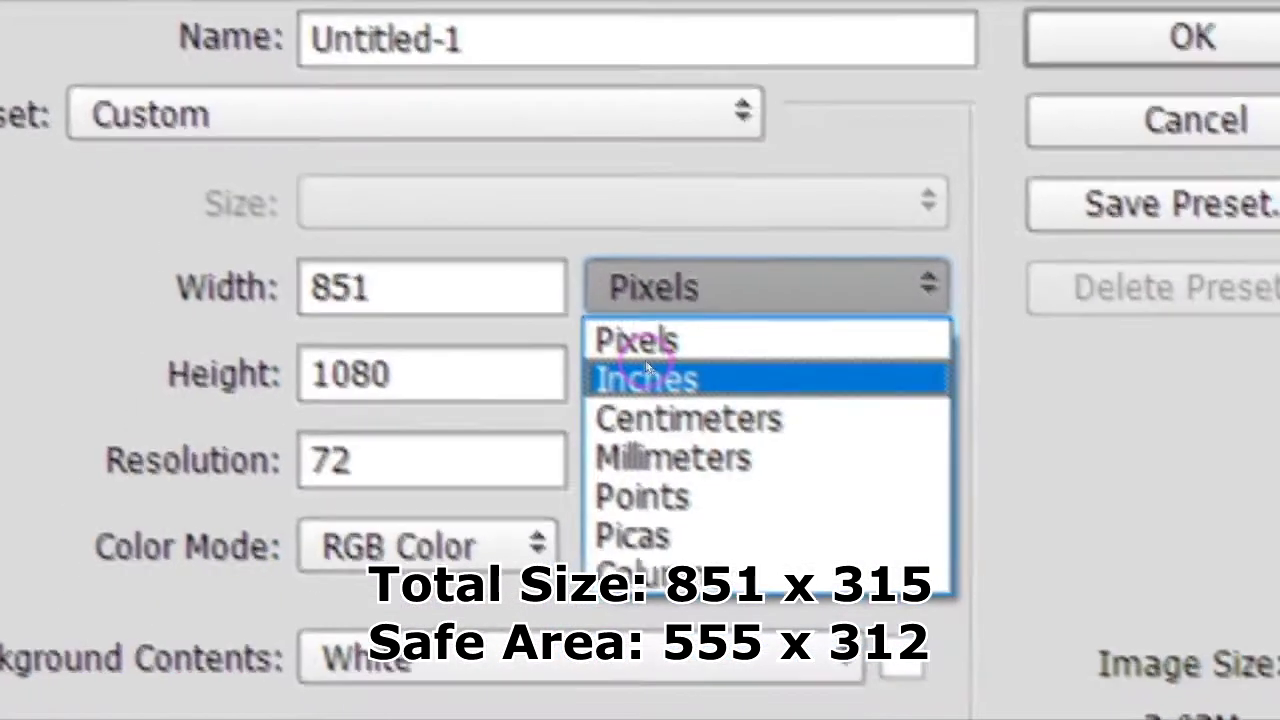
pyautogui.click(620, 342)
pyautogui.doubleClick(482, 373)
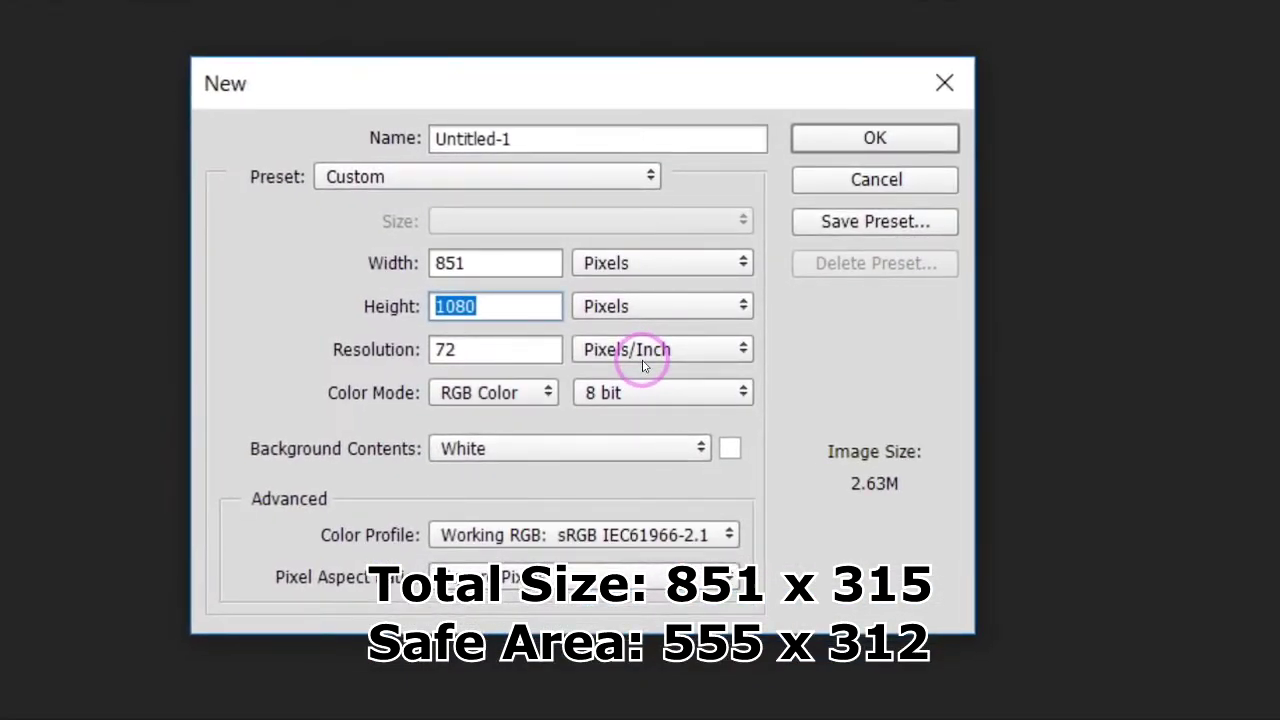
pyautogui.write('315')
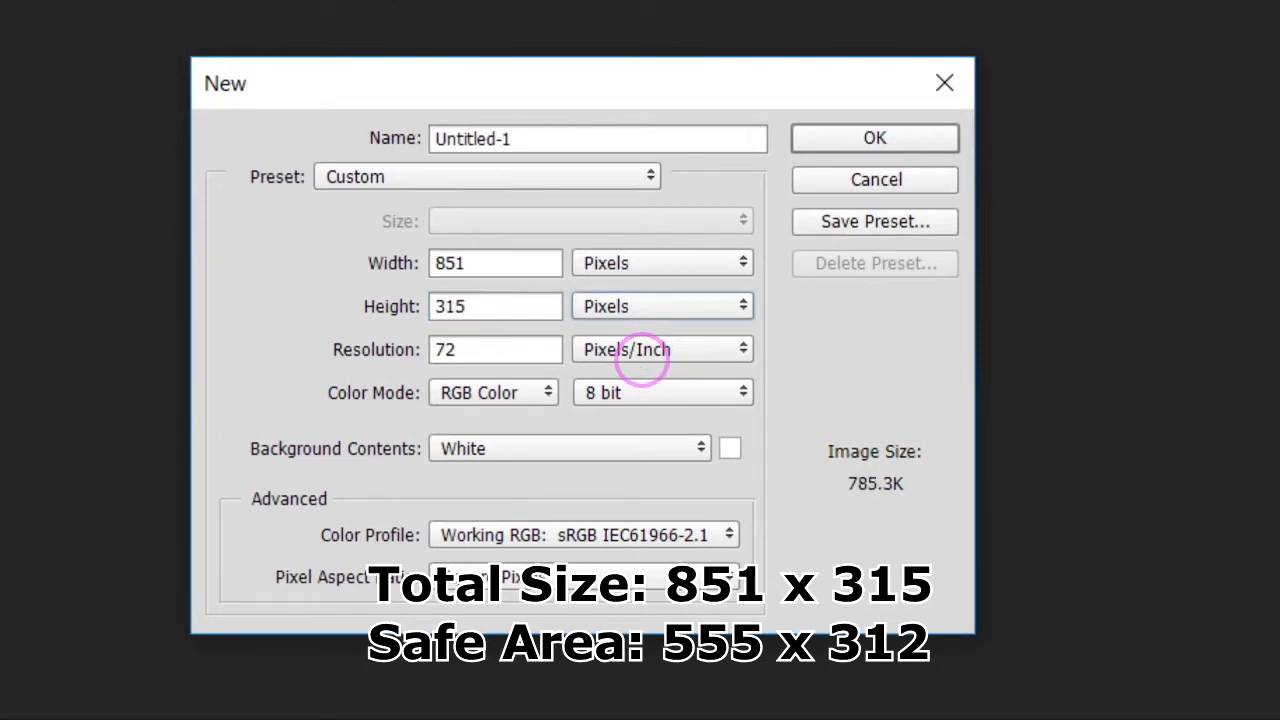
# Keep 72 ppi, RGB Color and a White background, and create the document.
pyautogui.press('Tab')
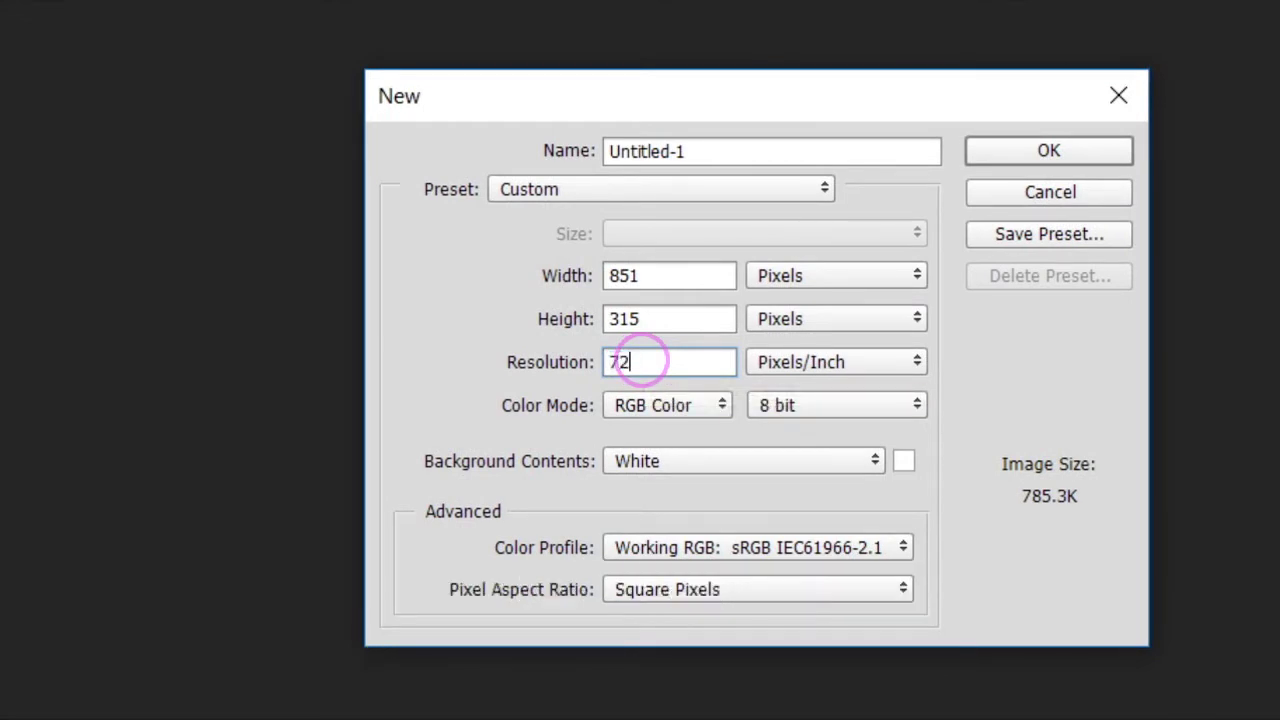
pyautogui.click(765, 365)
pyautogui.click(765, 365)
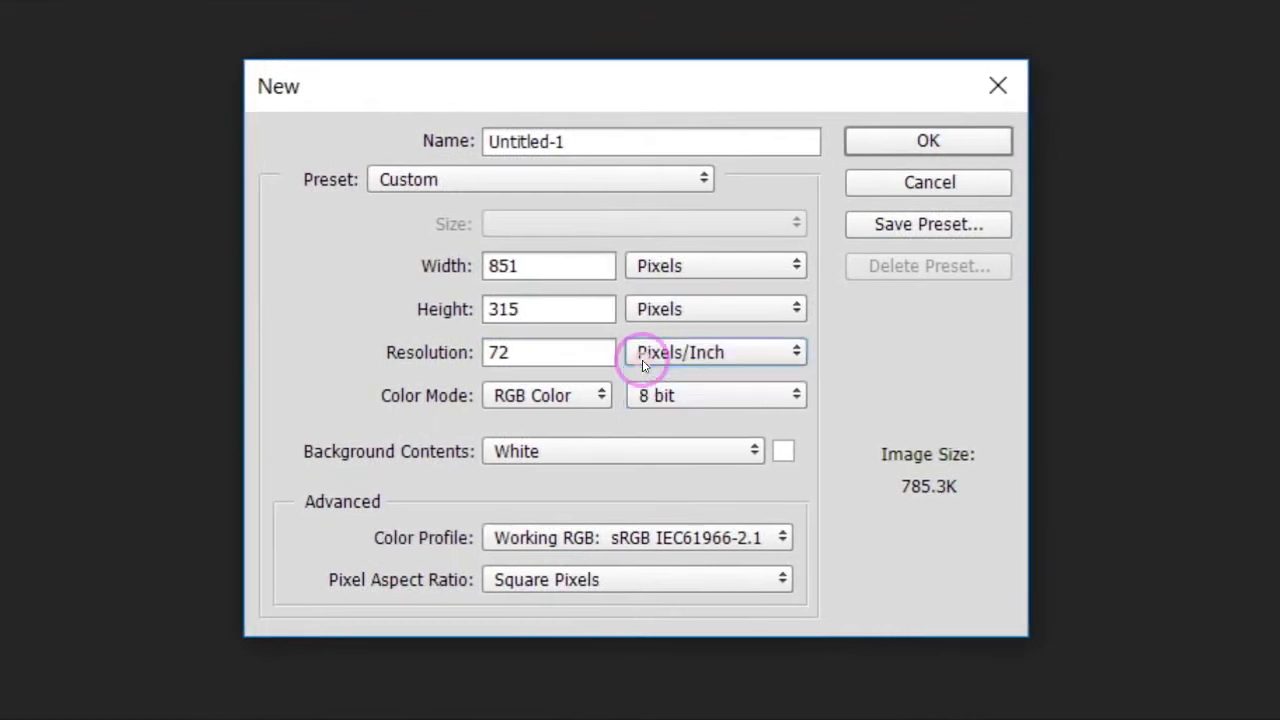
pyautogui.click(570, 395)
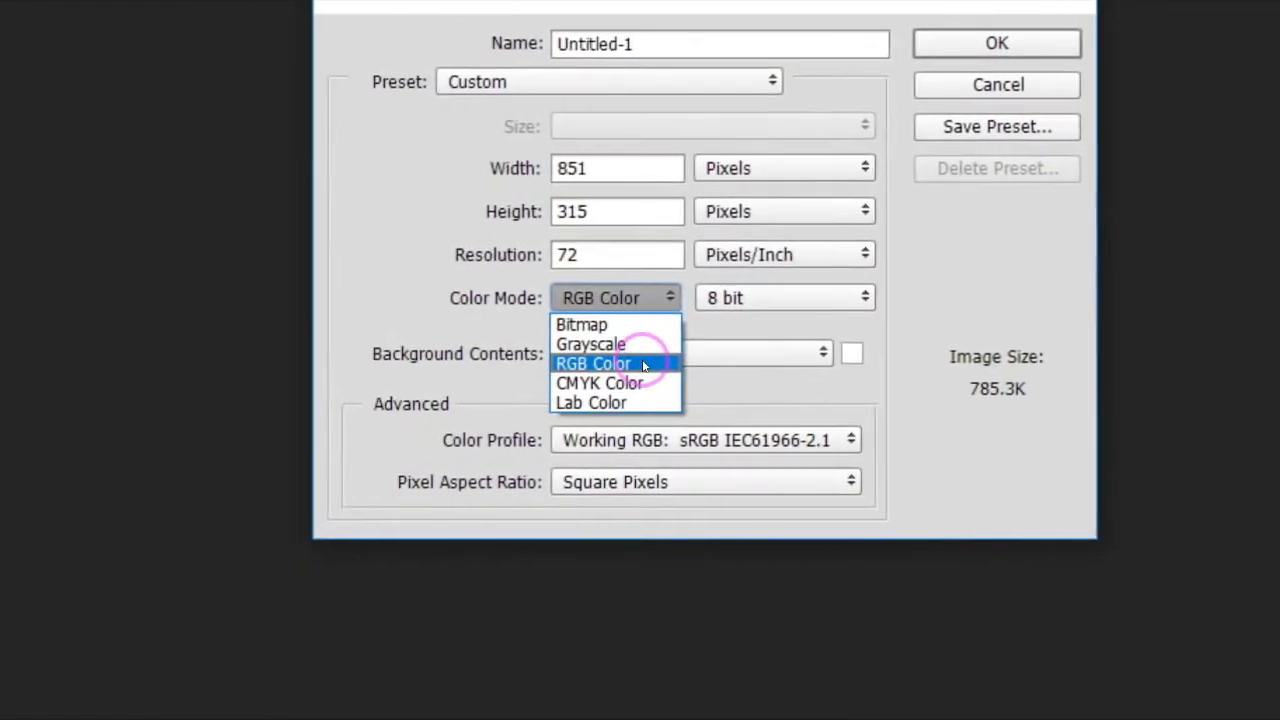
pyautogui.click(642, 365)
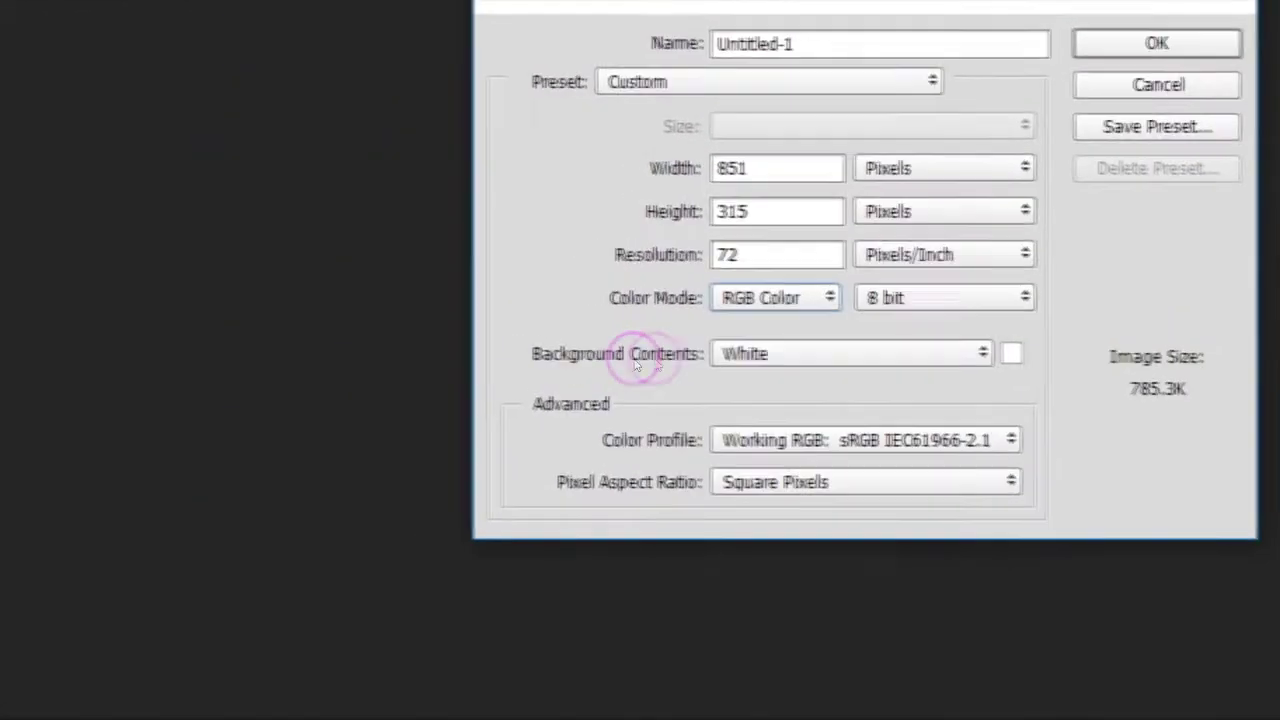
pyautogui.click(755, 354)
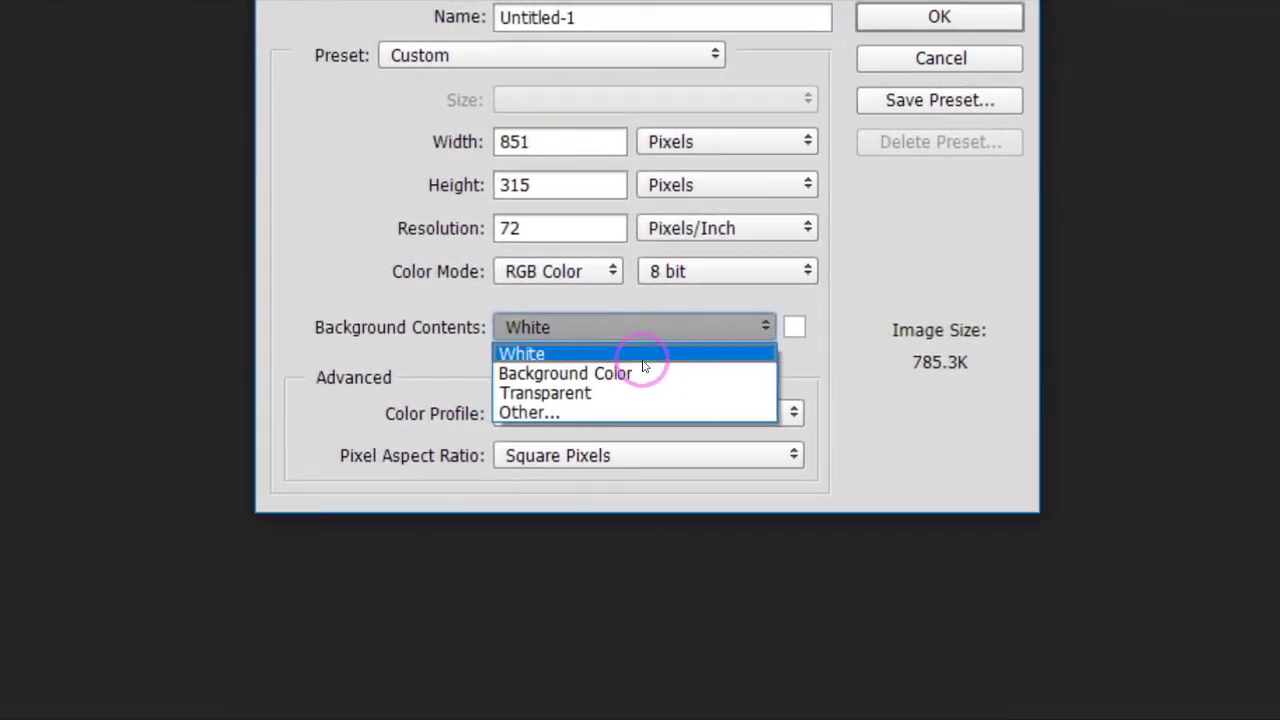
pyautogui.click(643, 362)
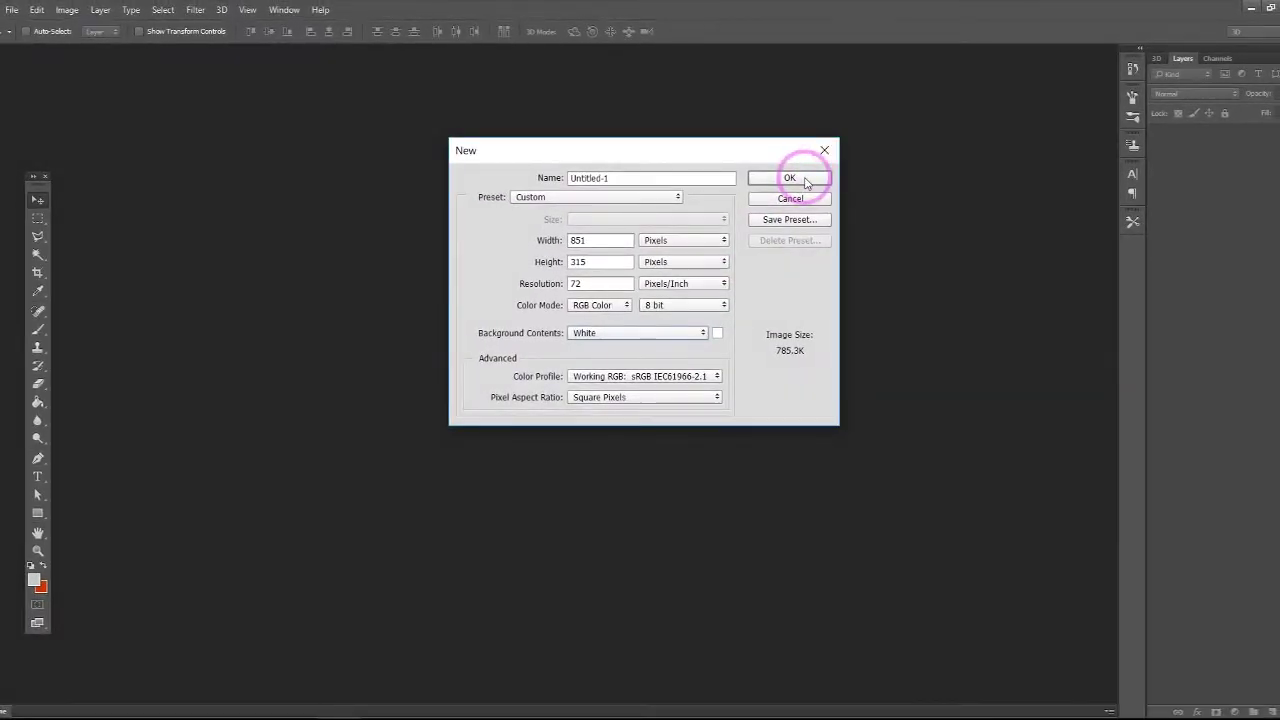
pyautogui.click(803, 180)
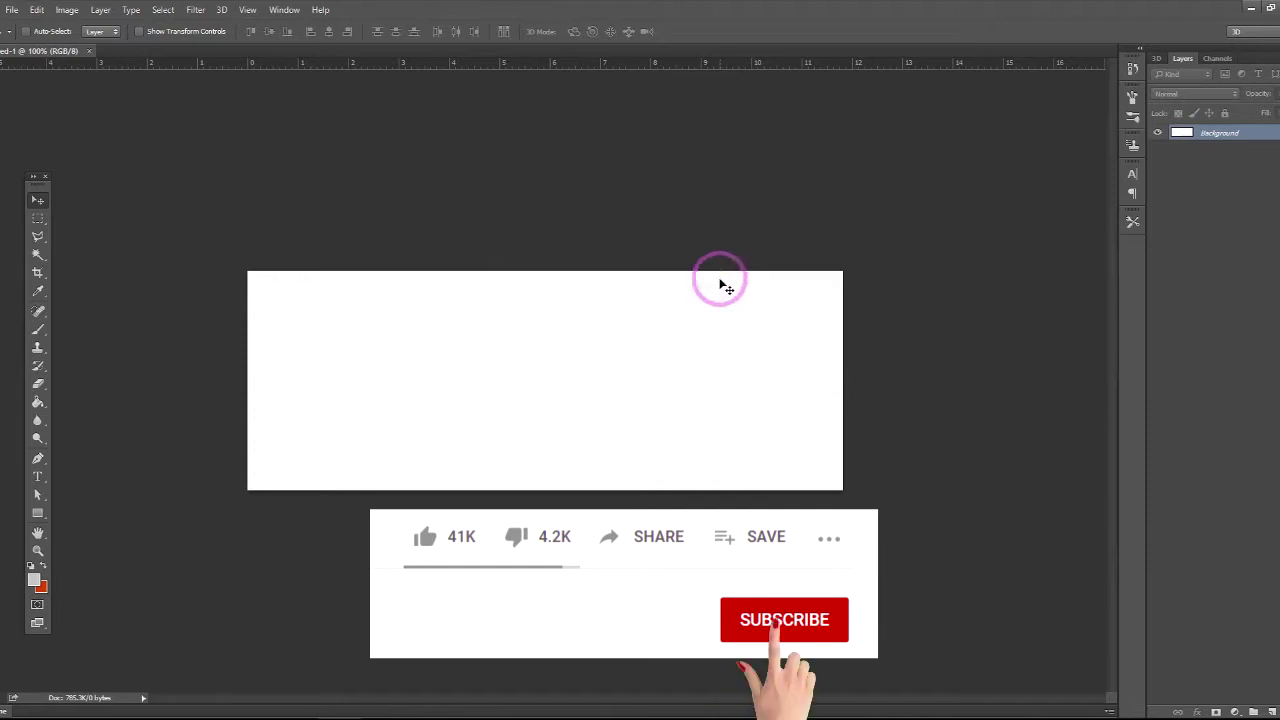
# Convert the locked Background layer into Layer 0, finishing with its lock icon.
pyautogui.scroll(2, 590, 362)
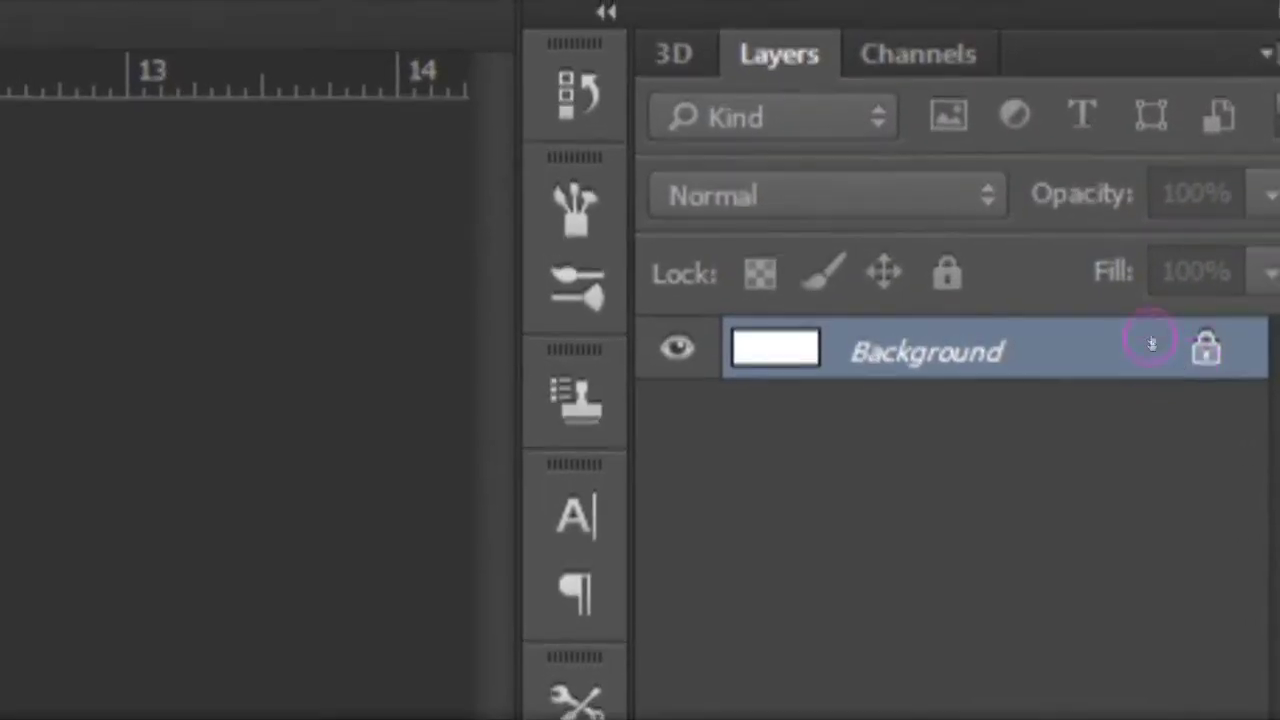
pyautogui.click(1200, 347)
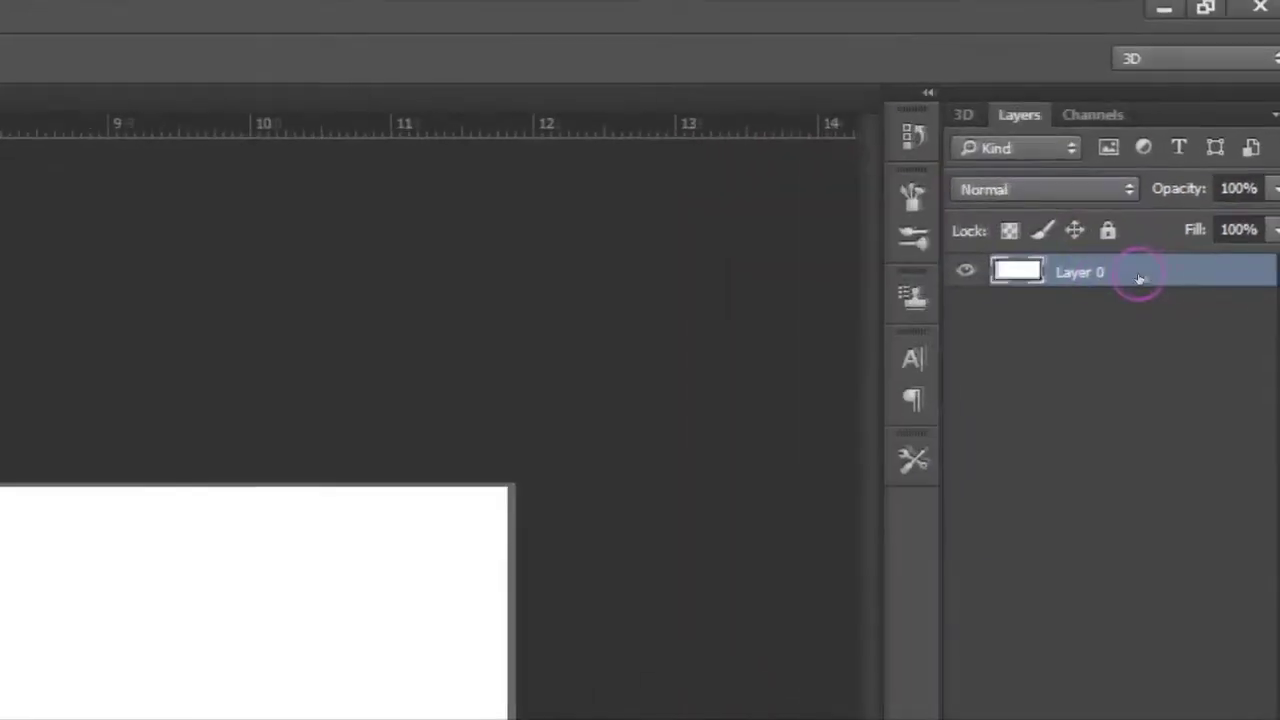
pyautogui.hotkey('ctrl', 'z')
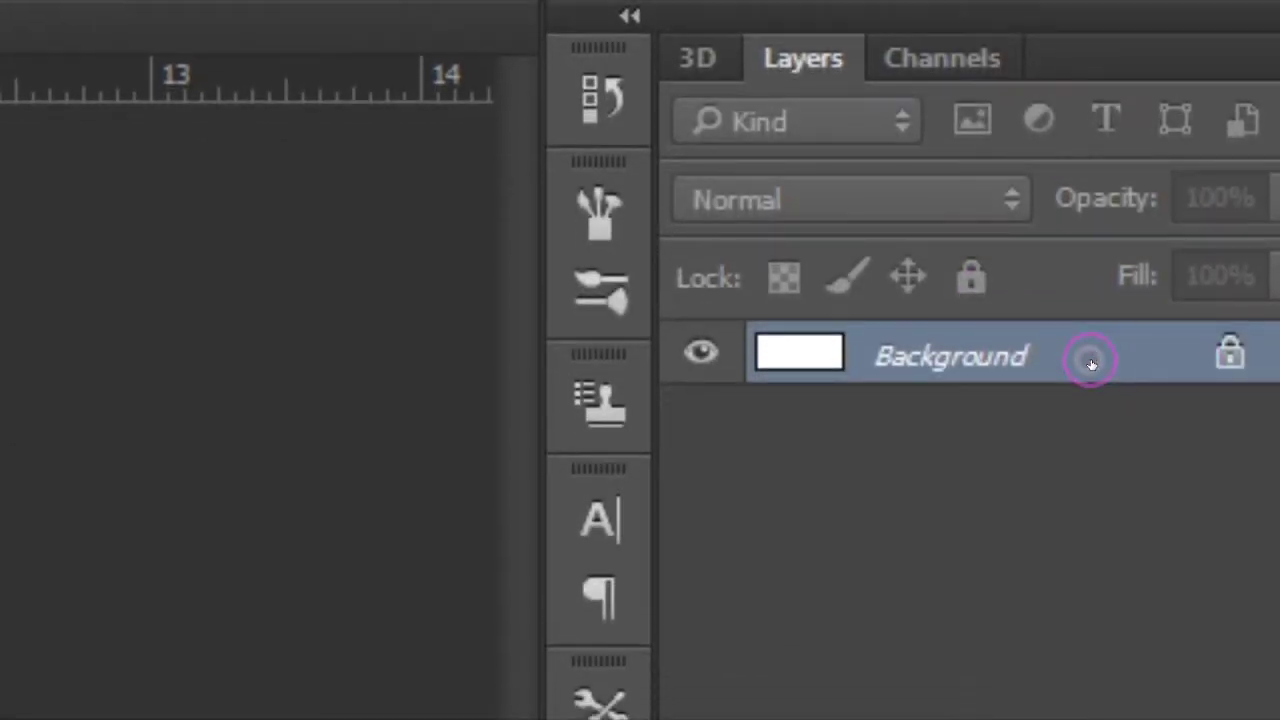
pyautogui.doubleClick(1091, 363)
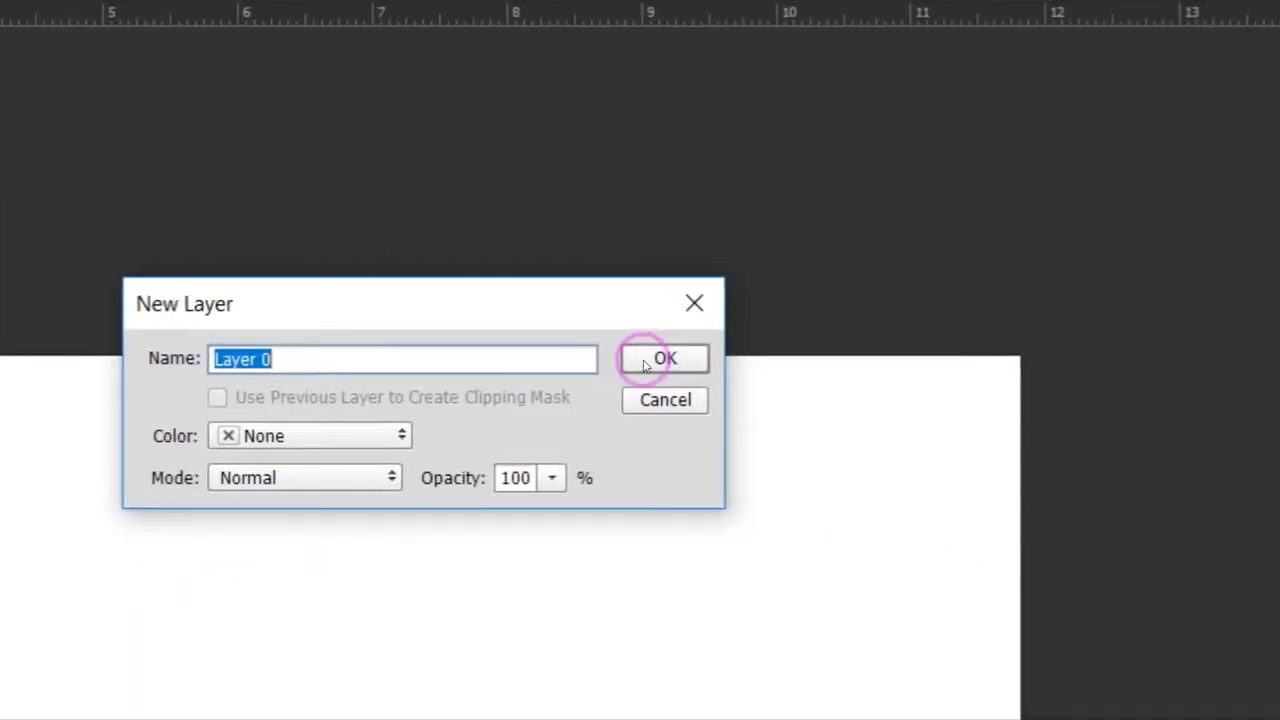
pyautogui.click(643, 365)
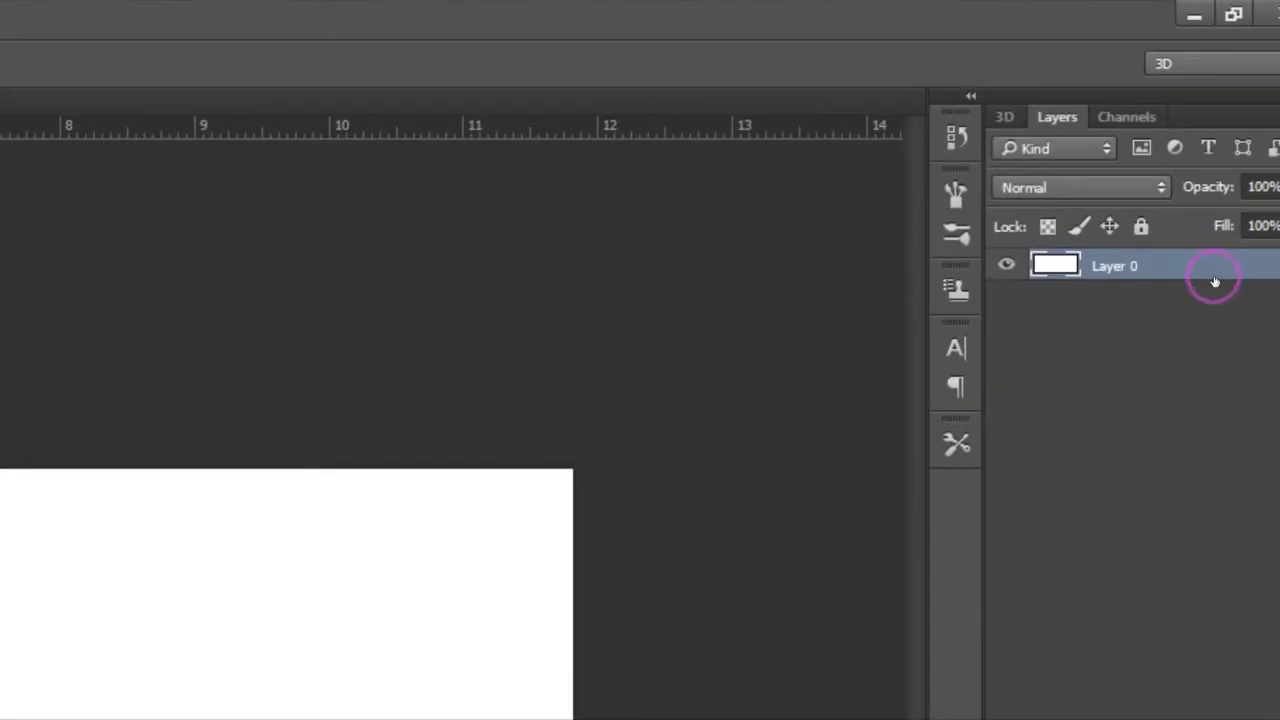
pyautogui.hotkey('ctrl', 'z')
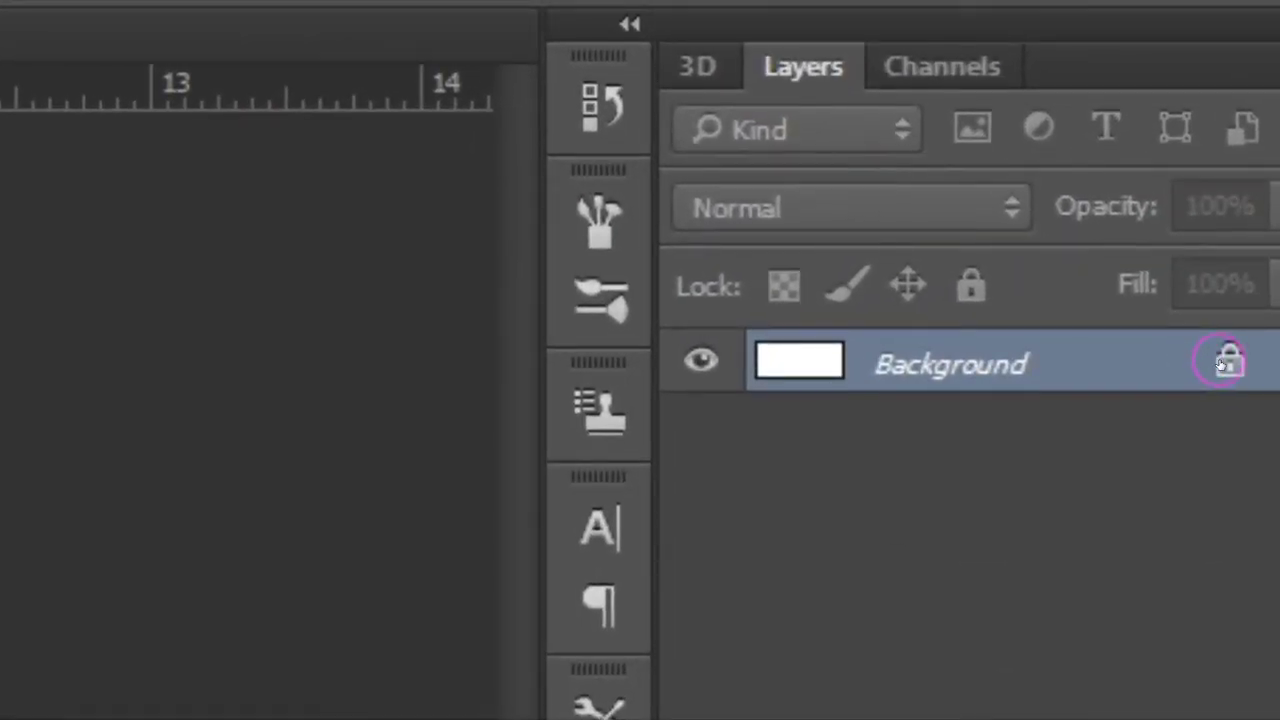
pyautogui.click(1224, 362)
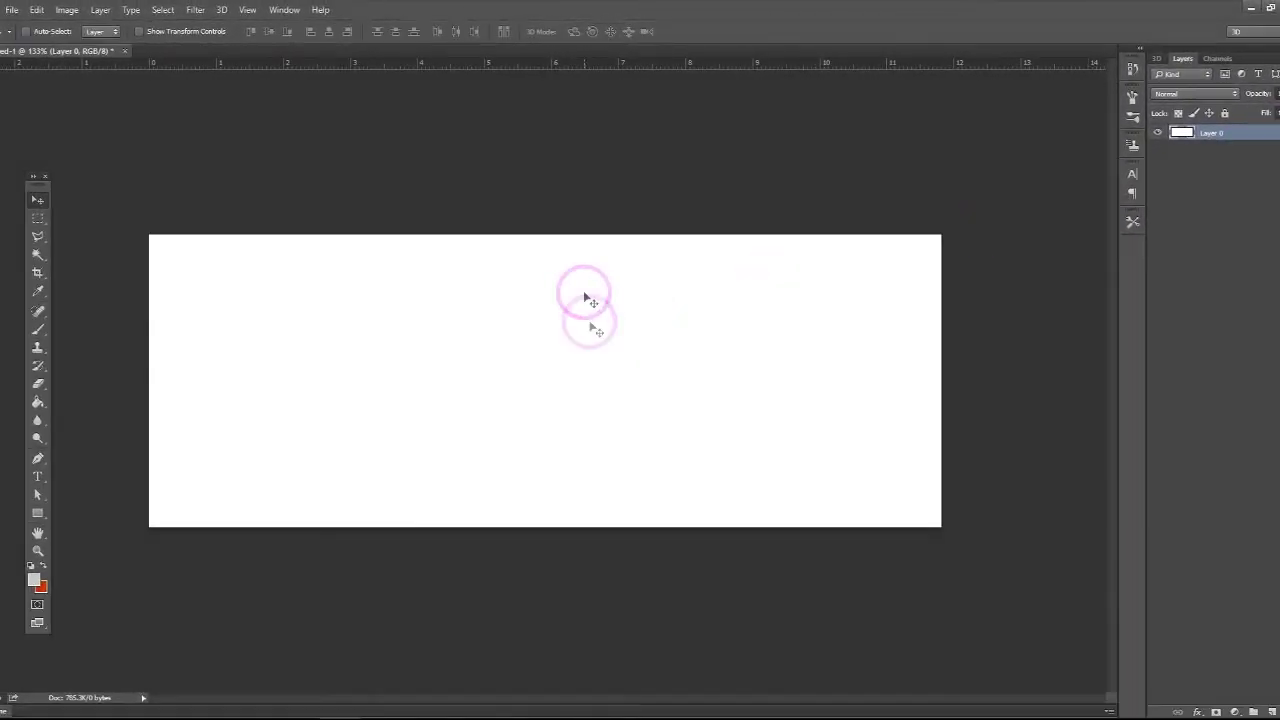
# Snap vertical and horizontal guides to the Free Transform centre point, then exit without changes.
pyautogui.click(60, 72)
pyautogui.click(38, 10)
pyautogui.click(80, 306)
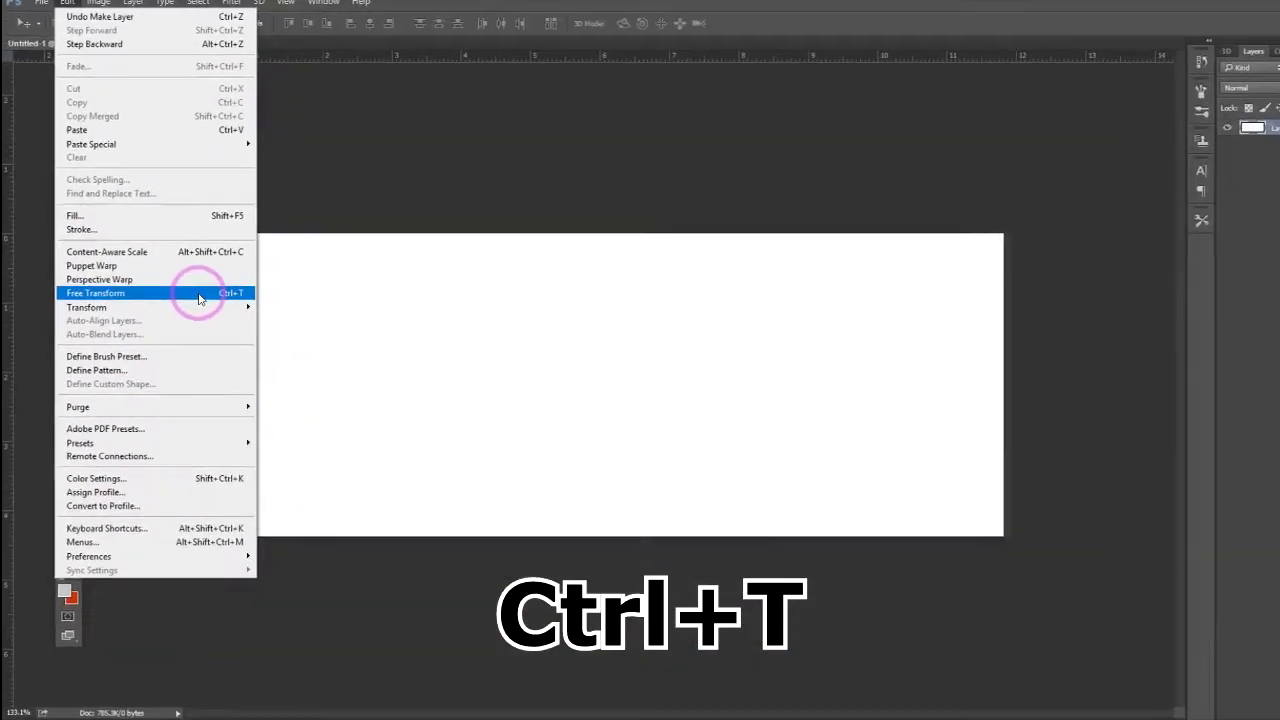
pyautogui.click(643, 362)
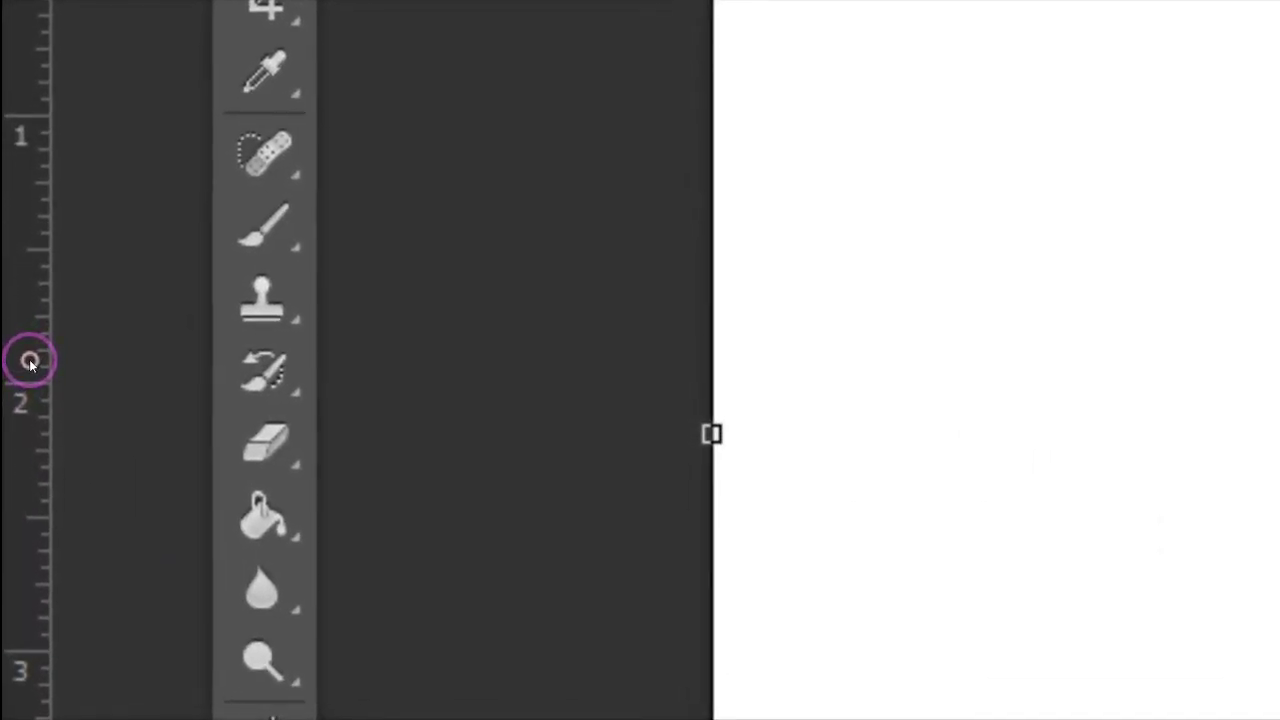
pyautogui.moveTo(30, 362); pyautogui.dragTo(956, 398)
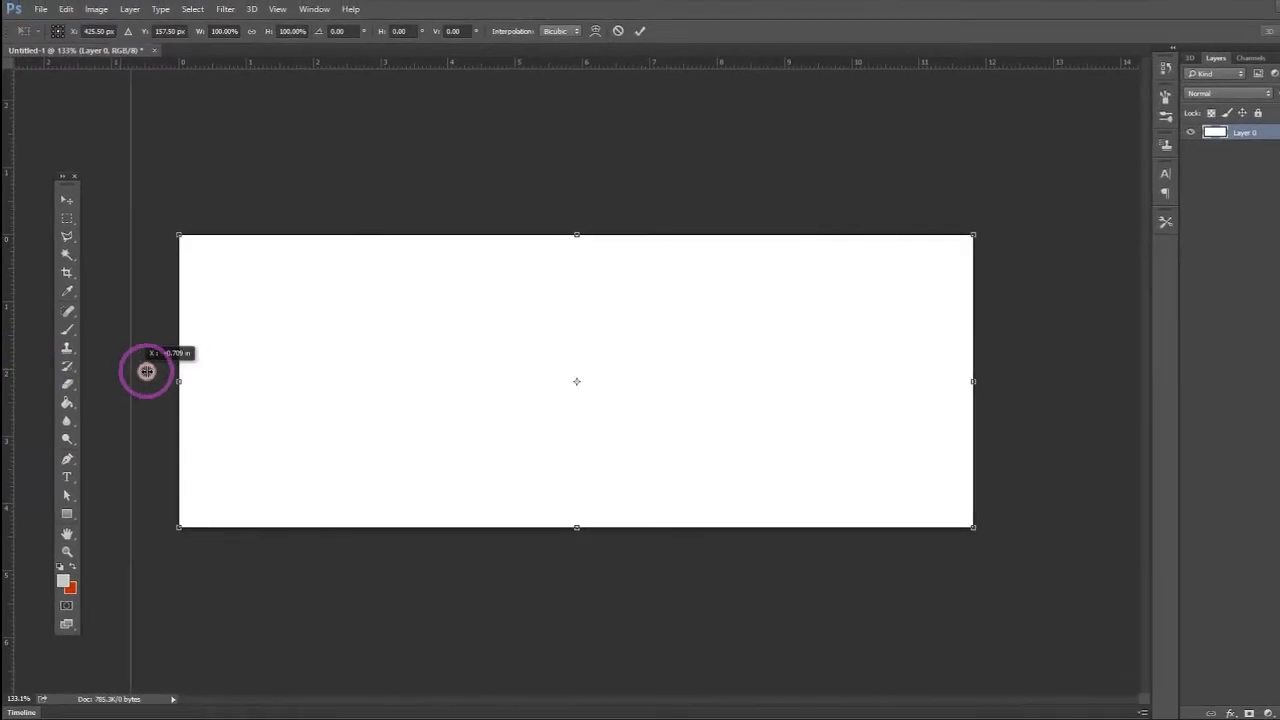
pyautogui.moveTo(240, 371); pyautogui.dragTo(574, 382)
pyautogui.moveTo(557, 68); pyautogui.dragTo(560, 381)
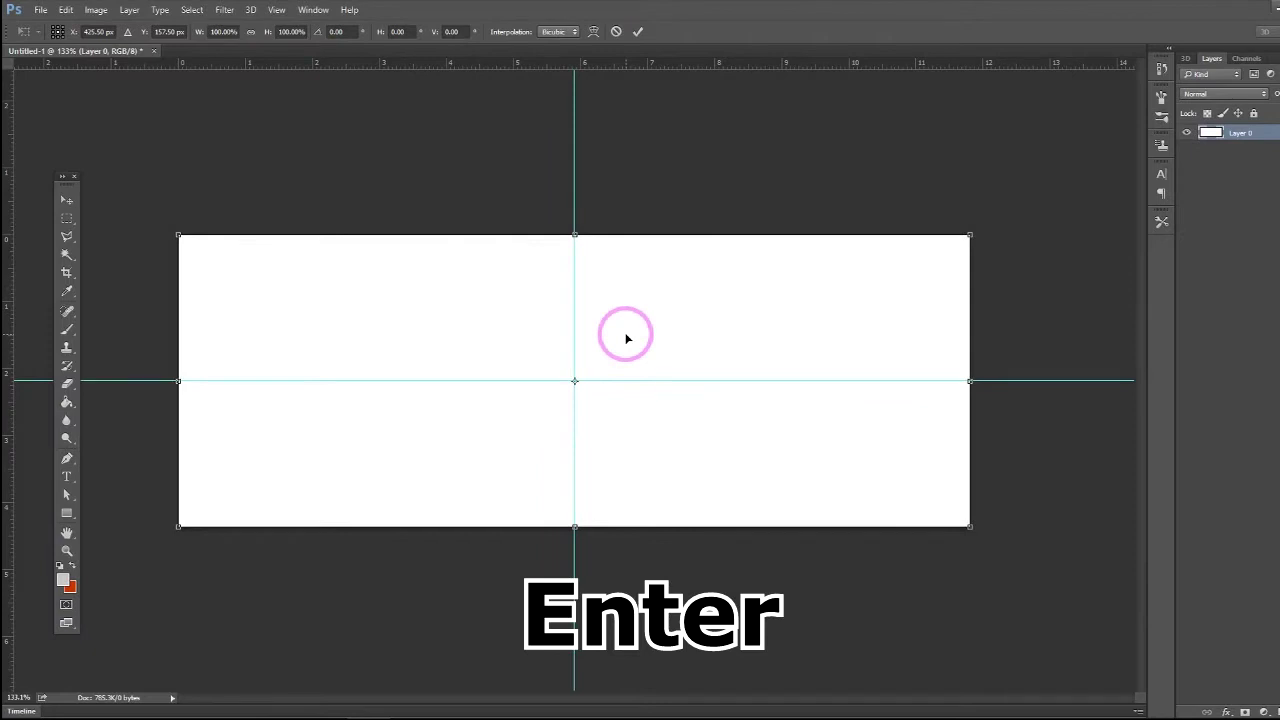
pyautogui.press('Return')
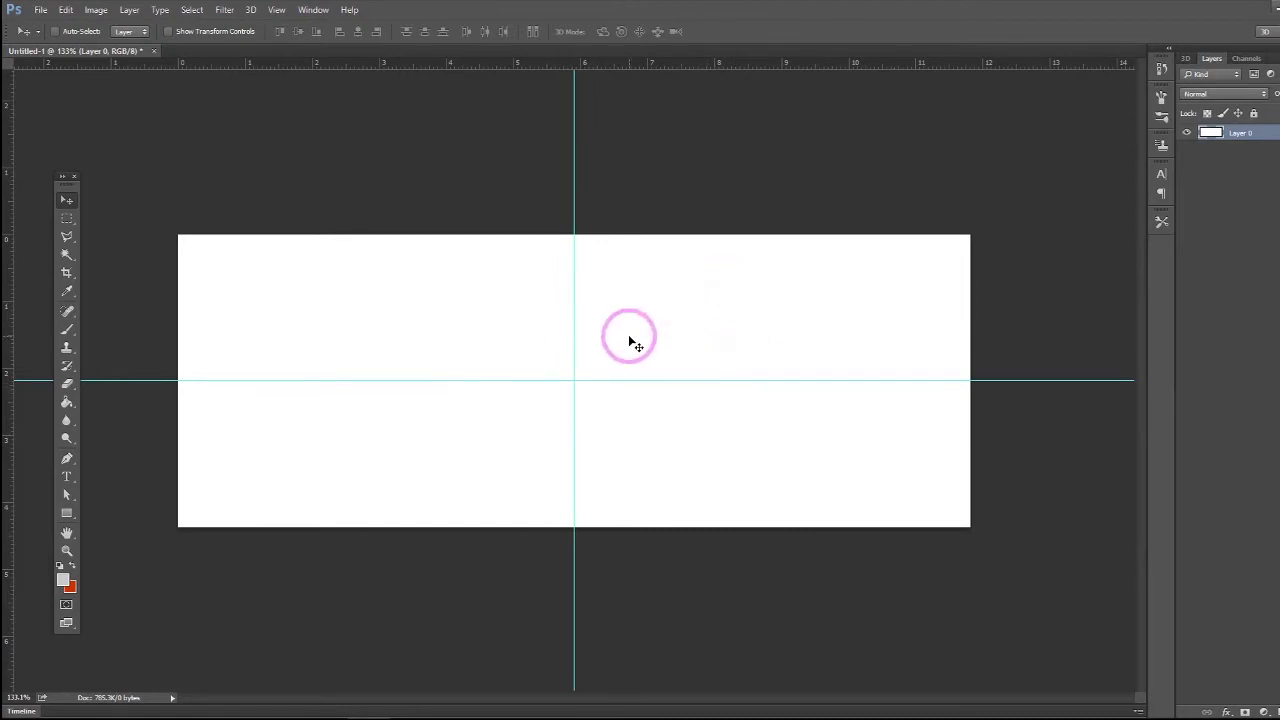
# Draw a grey 450 × 315 px Rectangle 1 centred across the canvas height.
pyautogui.click(66, 515)
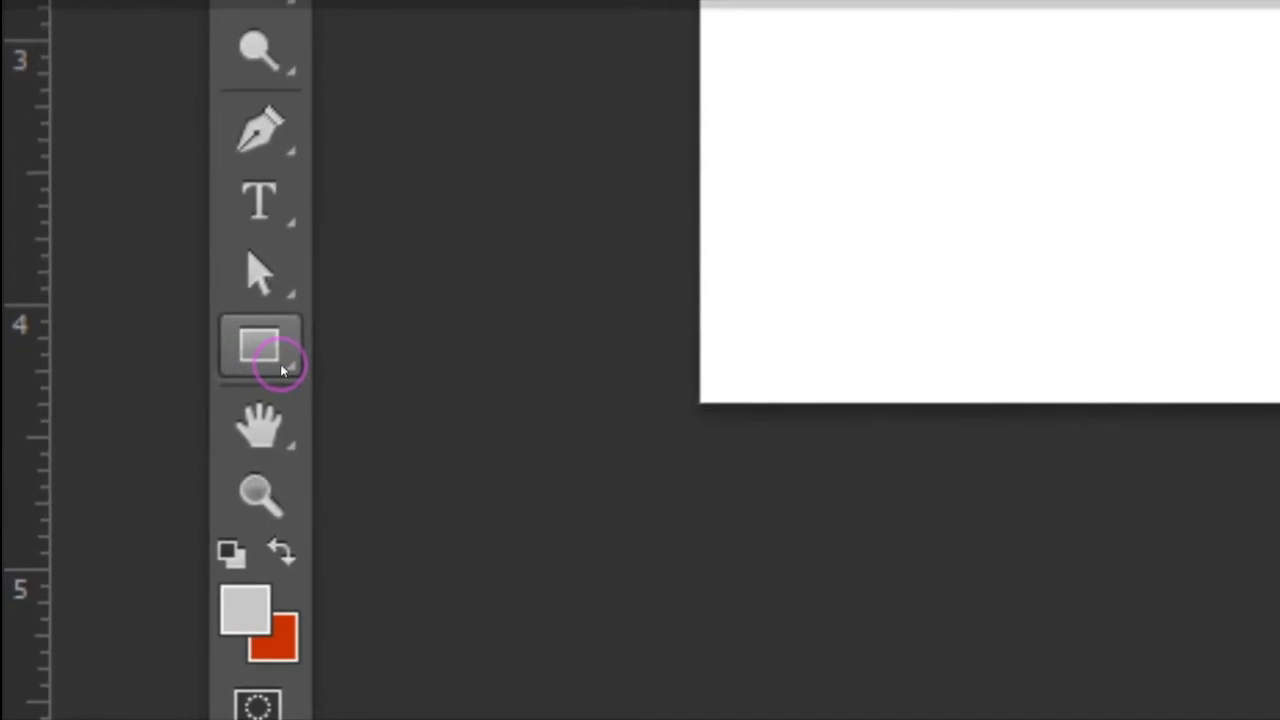
pyautogui.moveTo(273, 359); pyautogui.dragTo(540, 368)
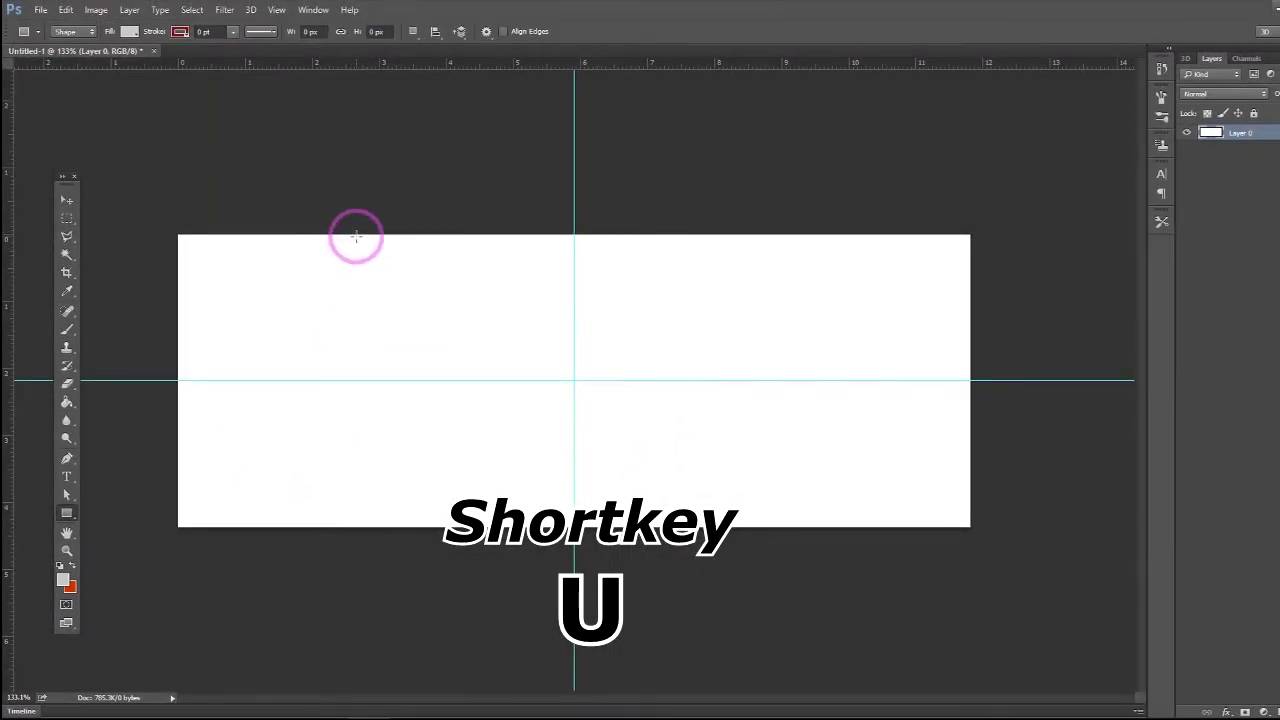
pyautogui.moveTo(355, 235); pyautogui.dragTo(774, 526)
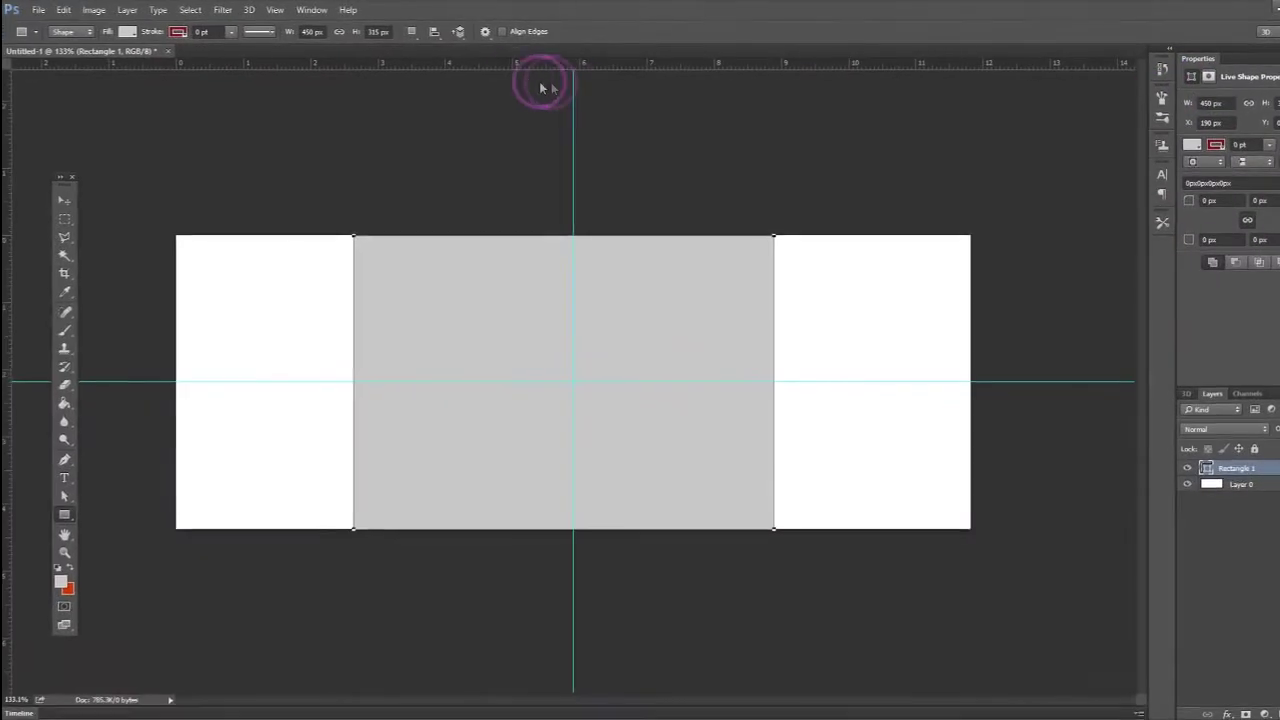
# Set Rectangle 1 to W 555 px and H 312 px in the Properties panel.
pyautogui.click(318, 12)
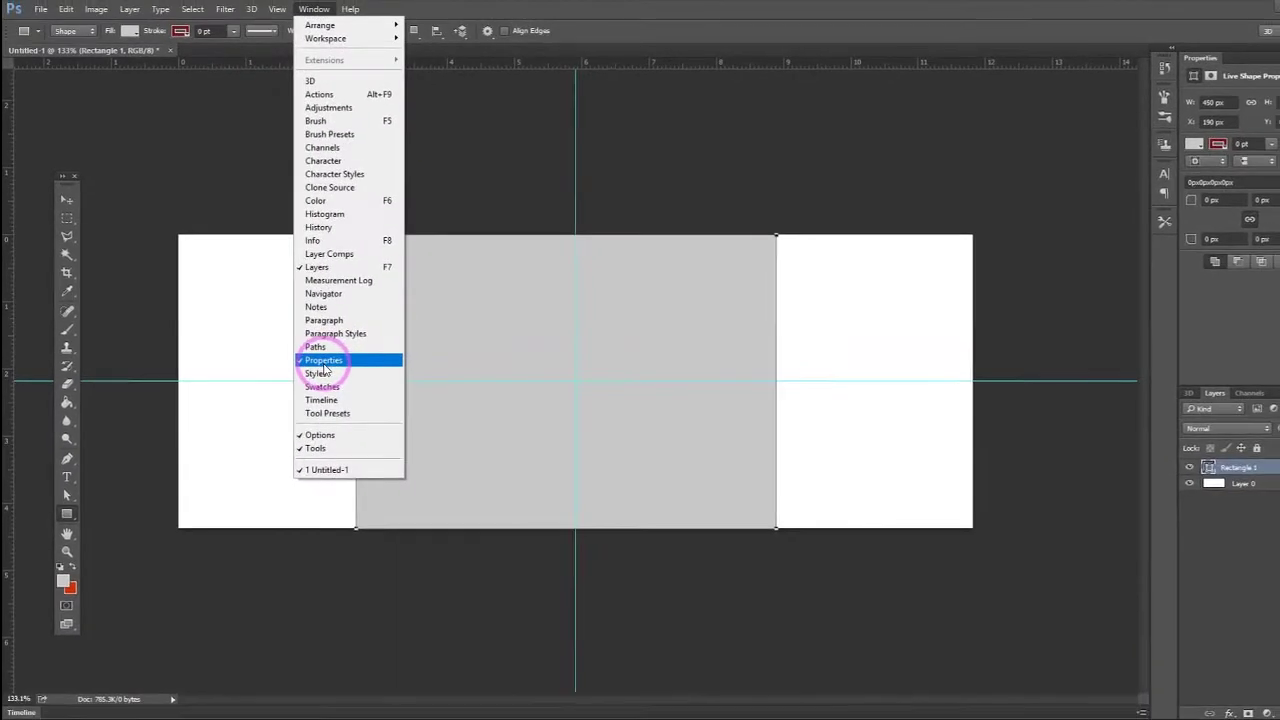
pyautogui.click(652, 360)
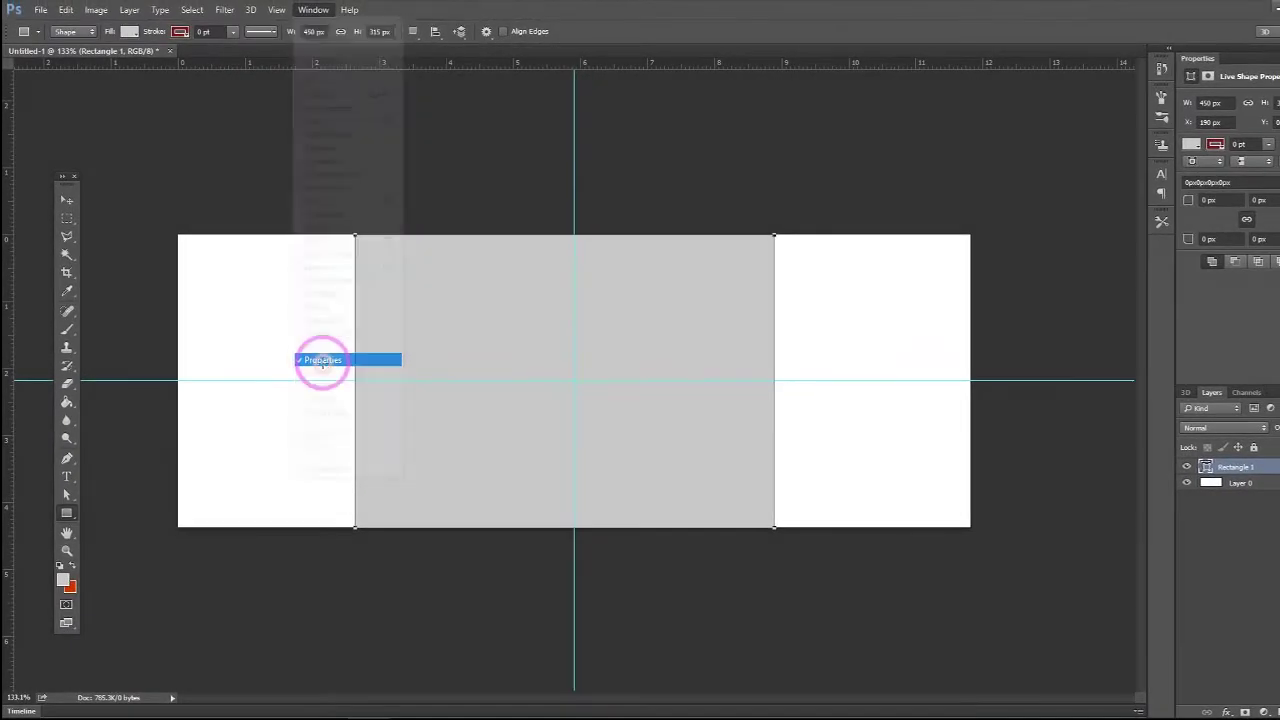
pyautogui.click(313, 10)
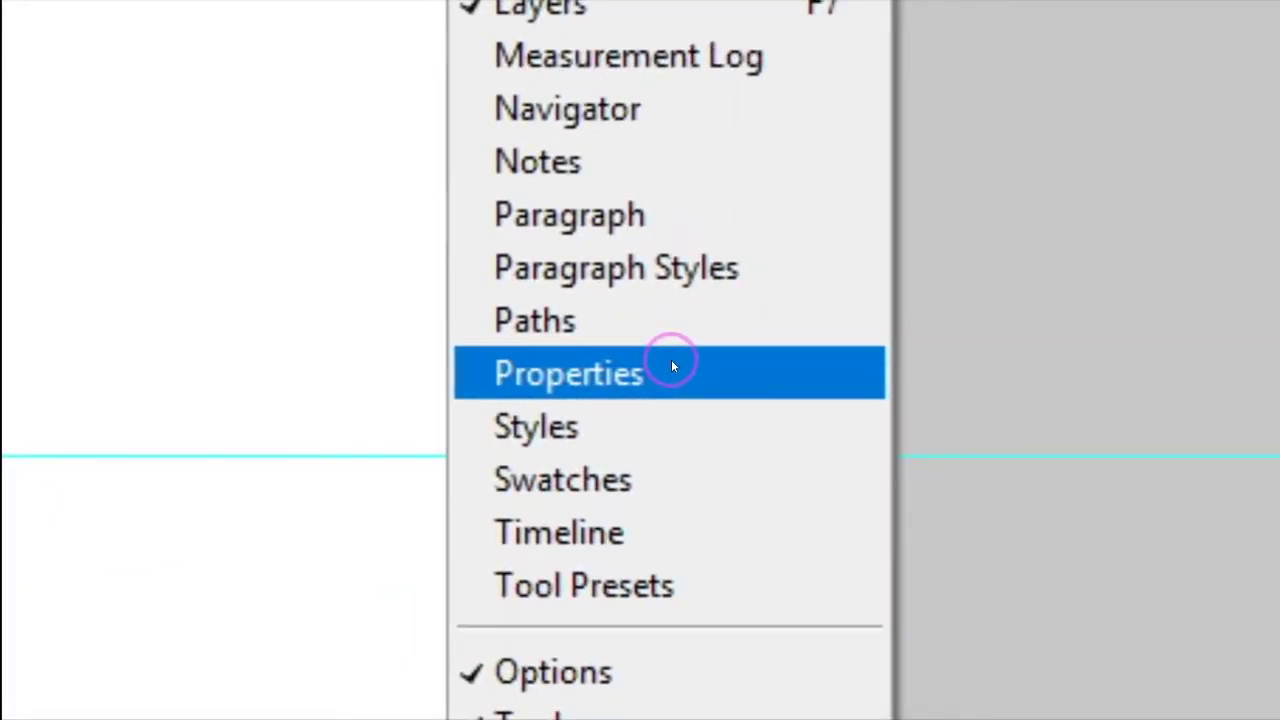
pyautogui.click(671, 362)
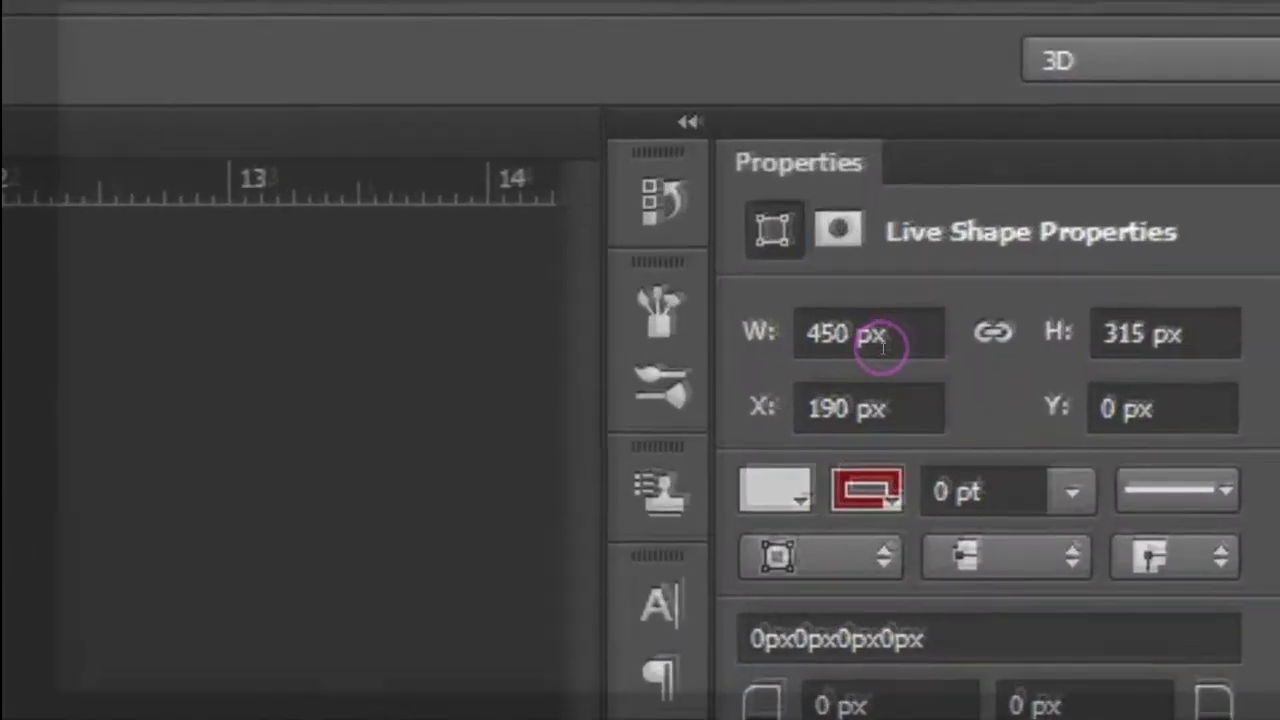
pyautogui.click(1060, 208)
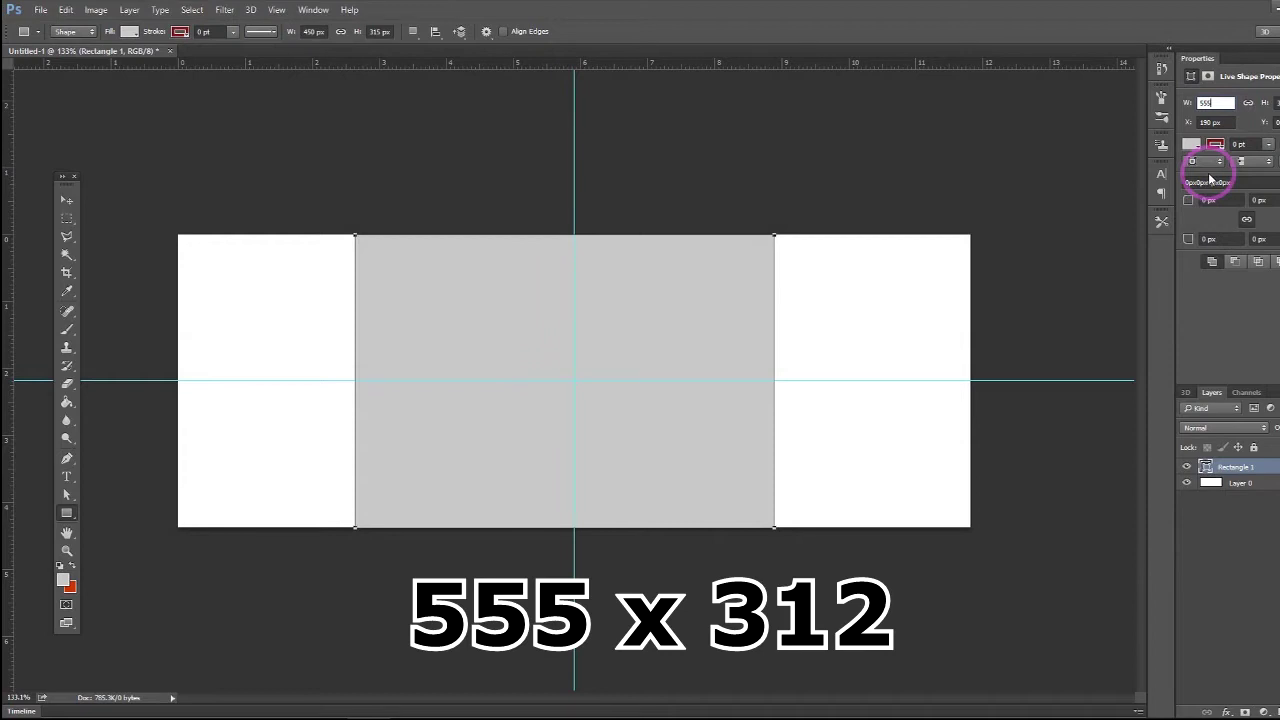
pyautogui.press('Tab')
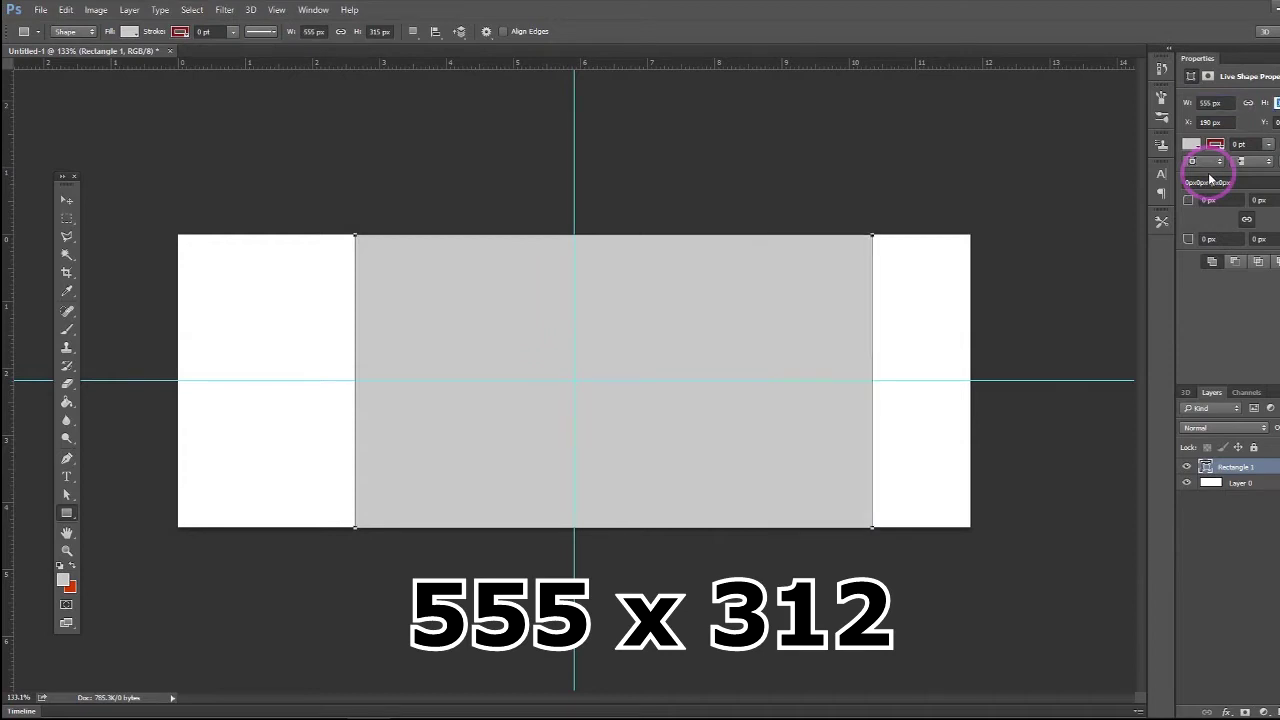
pyautogui.write('31')
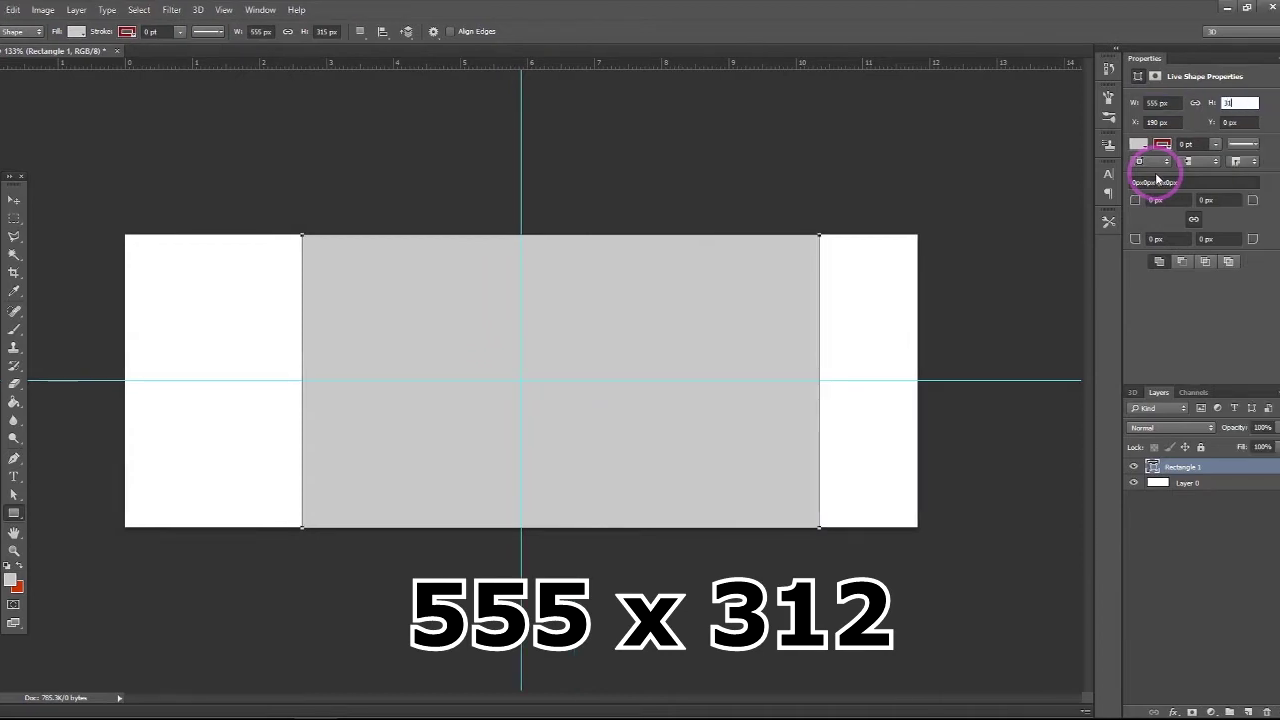
pyautogui.write('2')
pyautogui.press('Return')
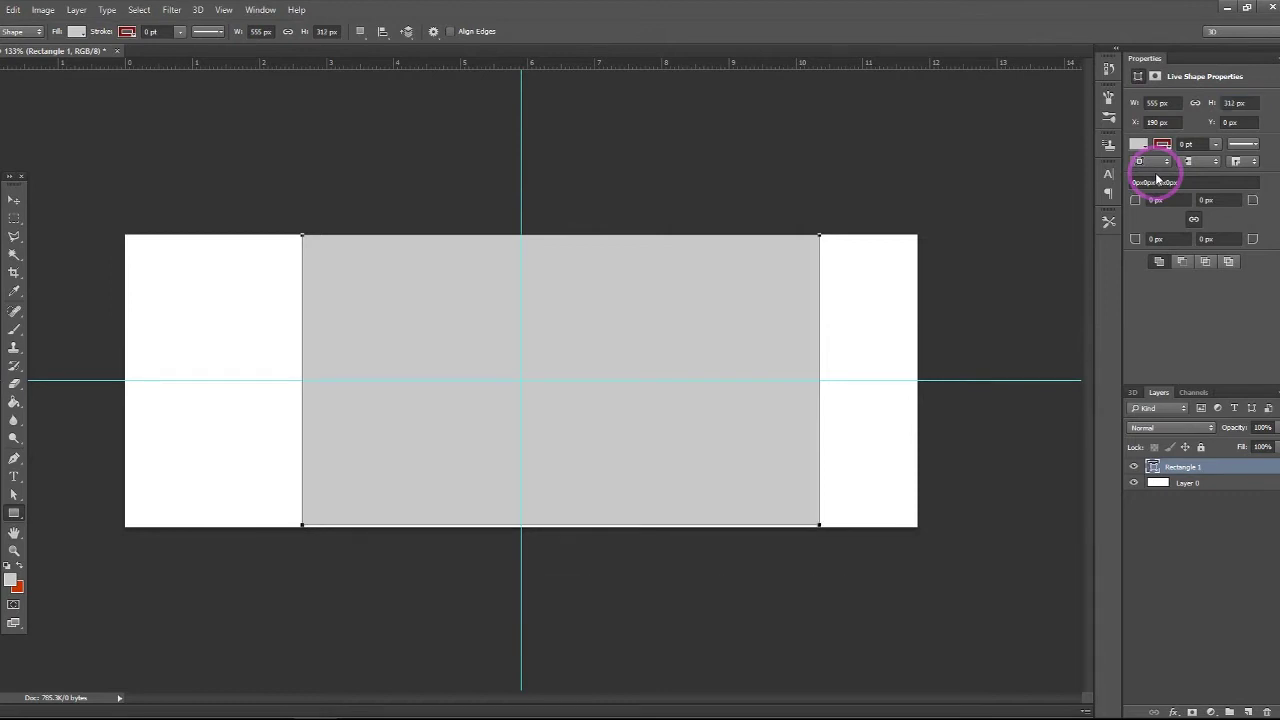
# Move Rectangle 1 left to X 148 px so it centres on the vertical guide.
pyautogui.click(13, 201)
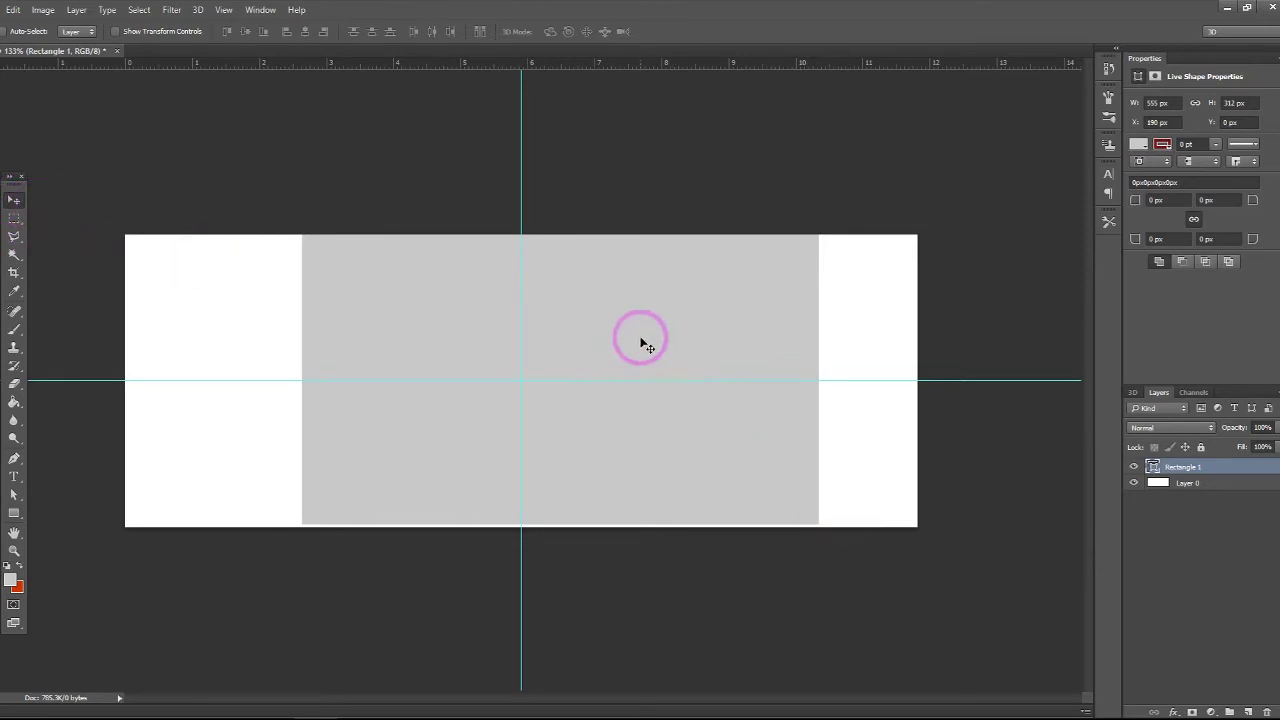
pyautogui.click(13, 9)
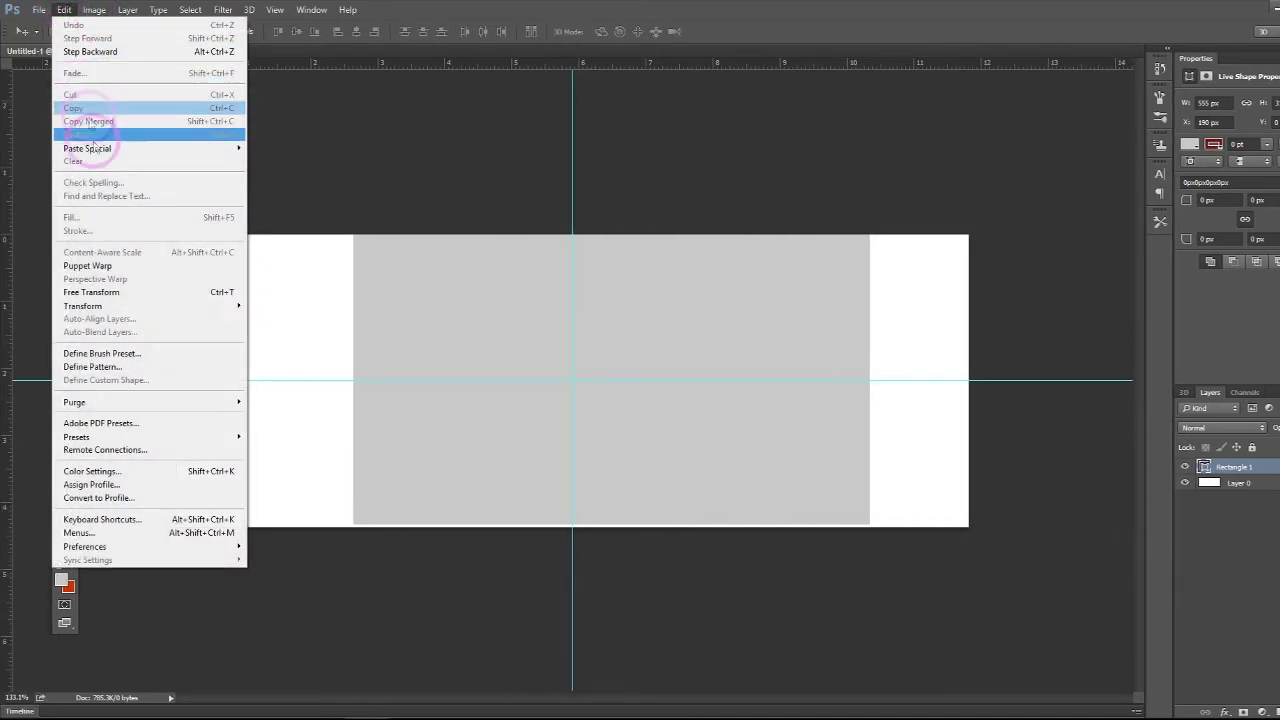
pyautogui.click(90, 292)
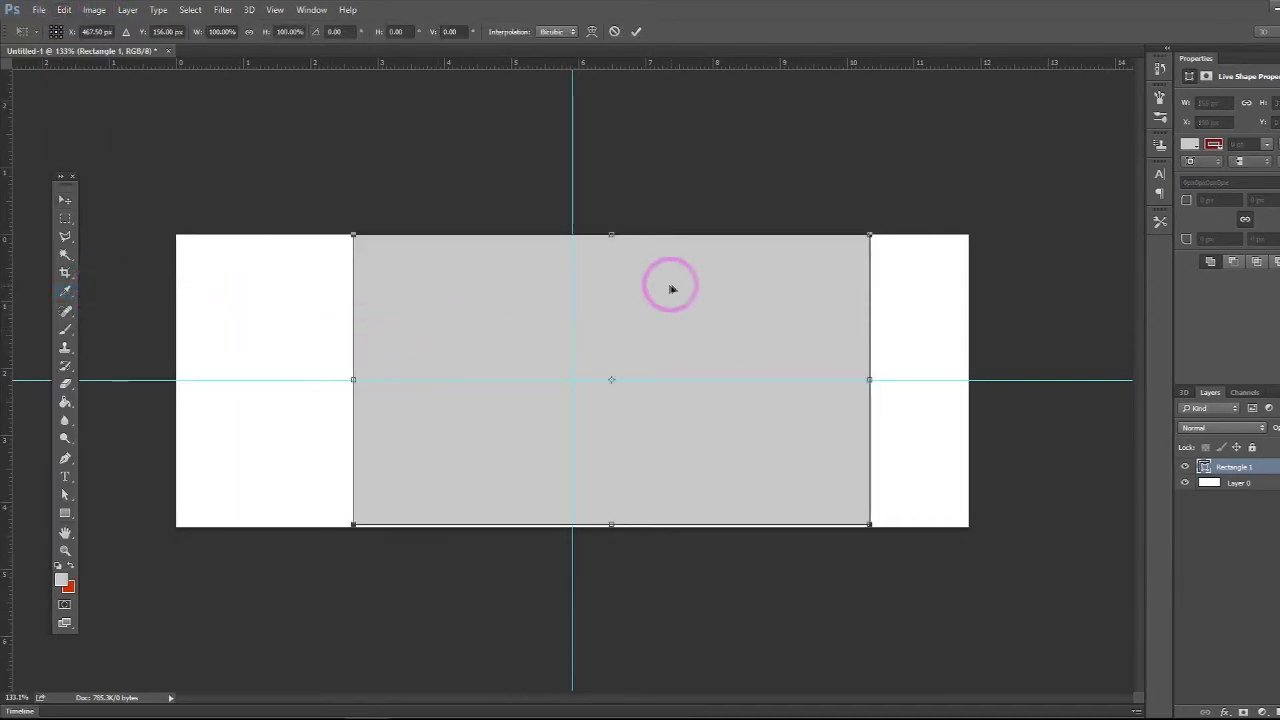
pyautogui.moveTo(670, 307); pyautogui.dragTo(634, 305)
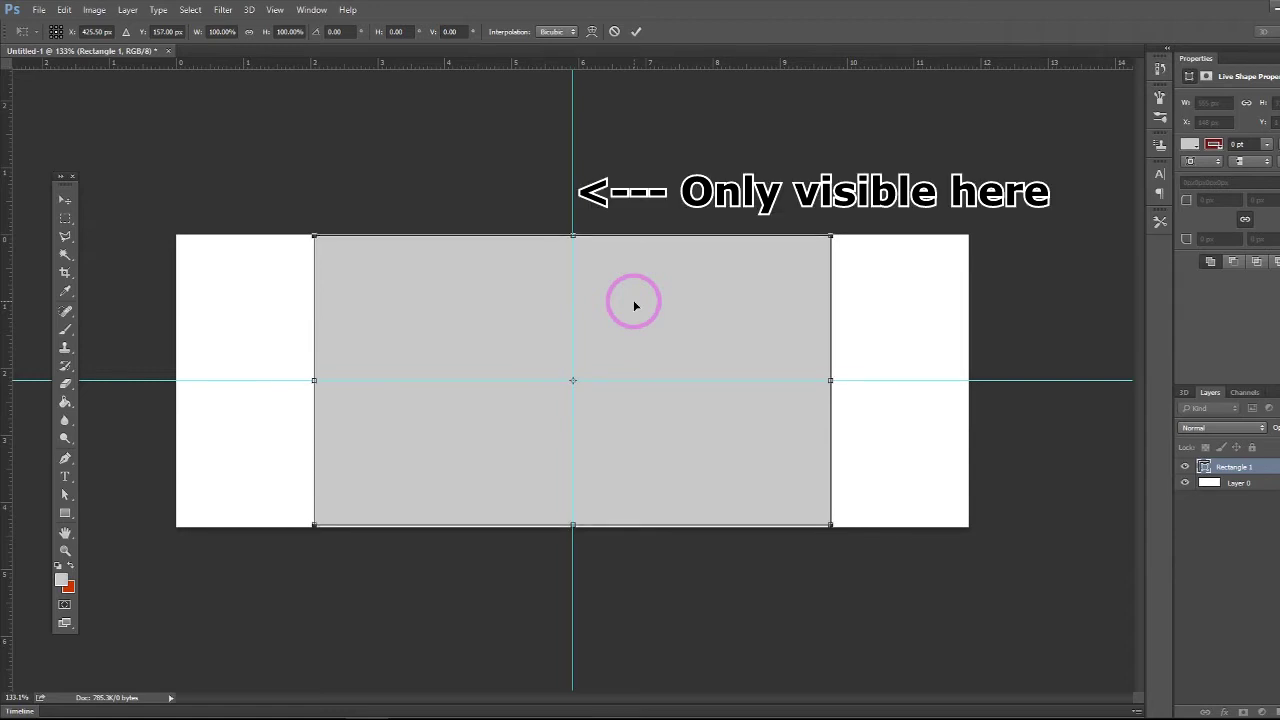
pyautogui.press('Return')
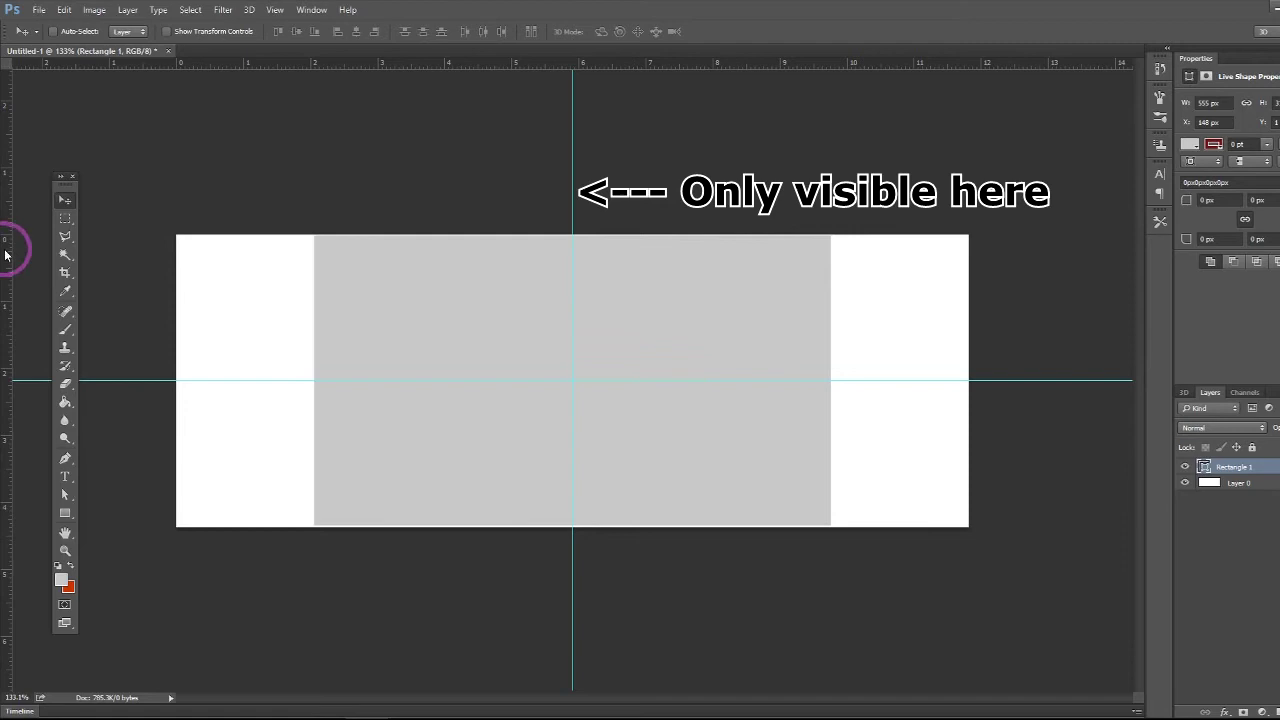
# Drag two guides from the left ruler onto Rectangle 1's left and right edges.
pyautogui.moveTo(6, 258); pyautogui.dragTo(314, 270)
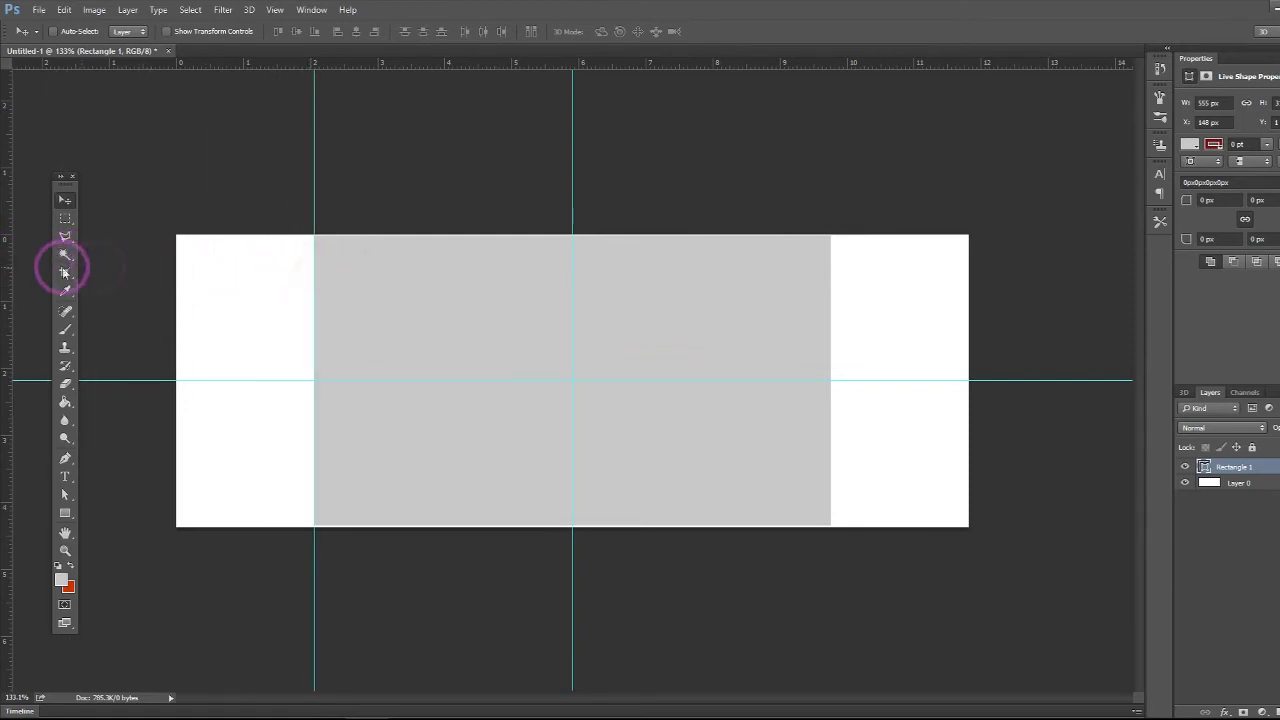
pyautogui.moveTo(11, 272); pyautogui.dragTo(830, 290)
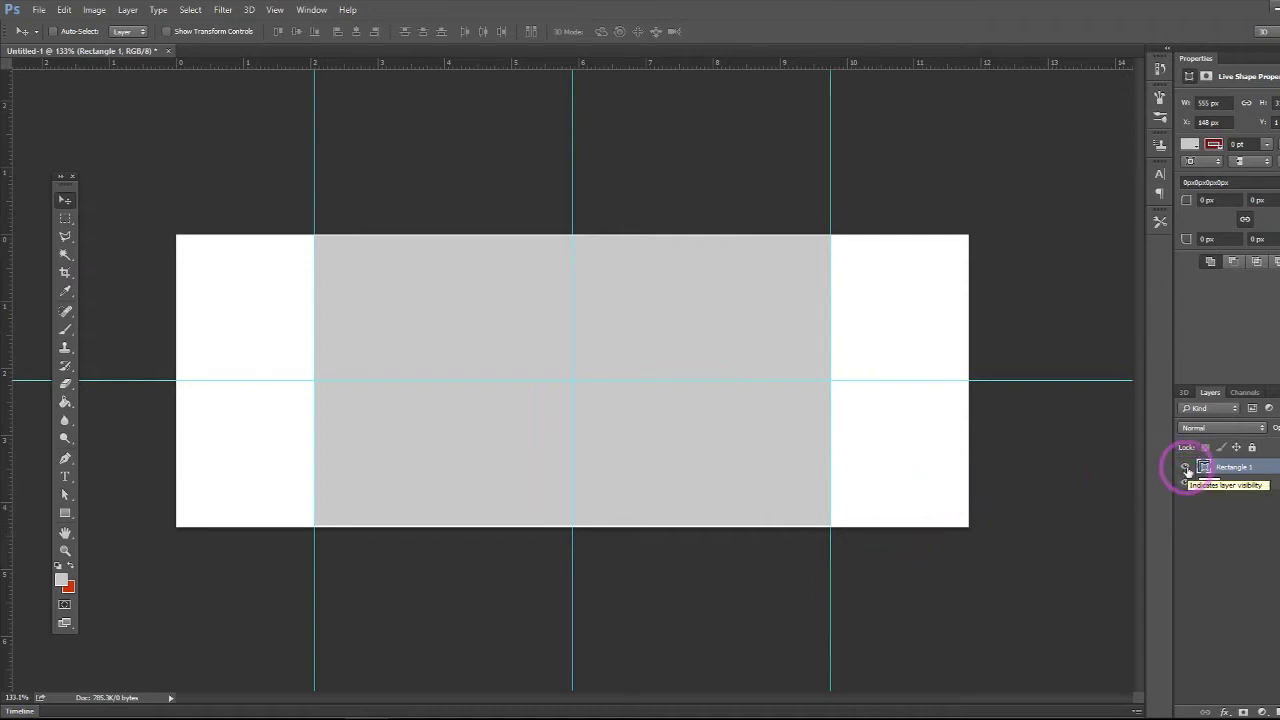
# Save the document as Facebook Cover Image Tutorial.psd in a new Tutorial folder.
pyautogui.click(38, 9)
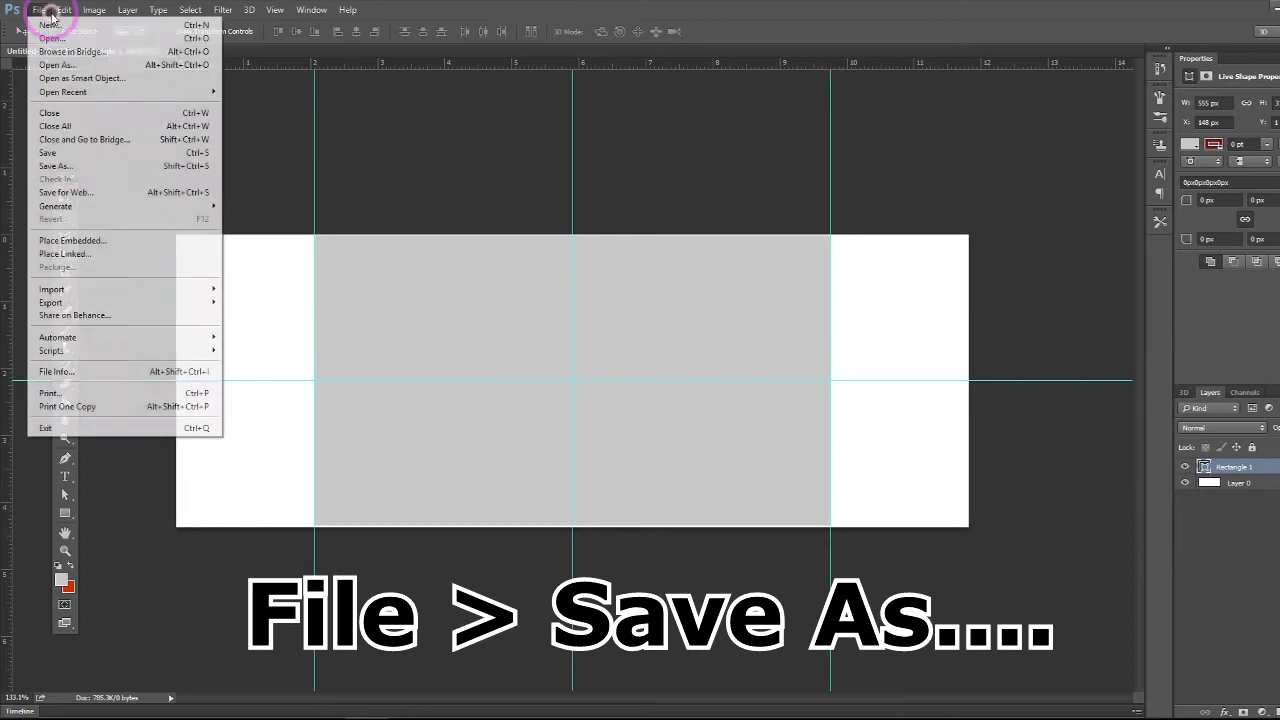
pyautogui.click(117, 166)
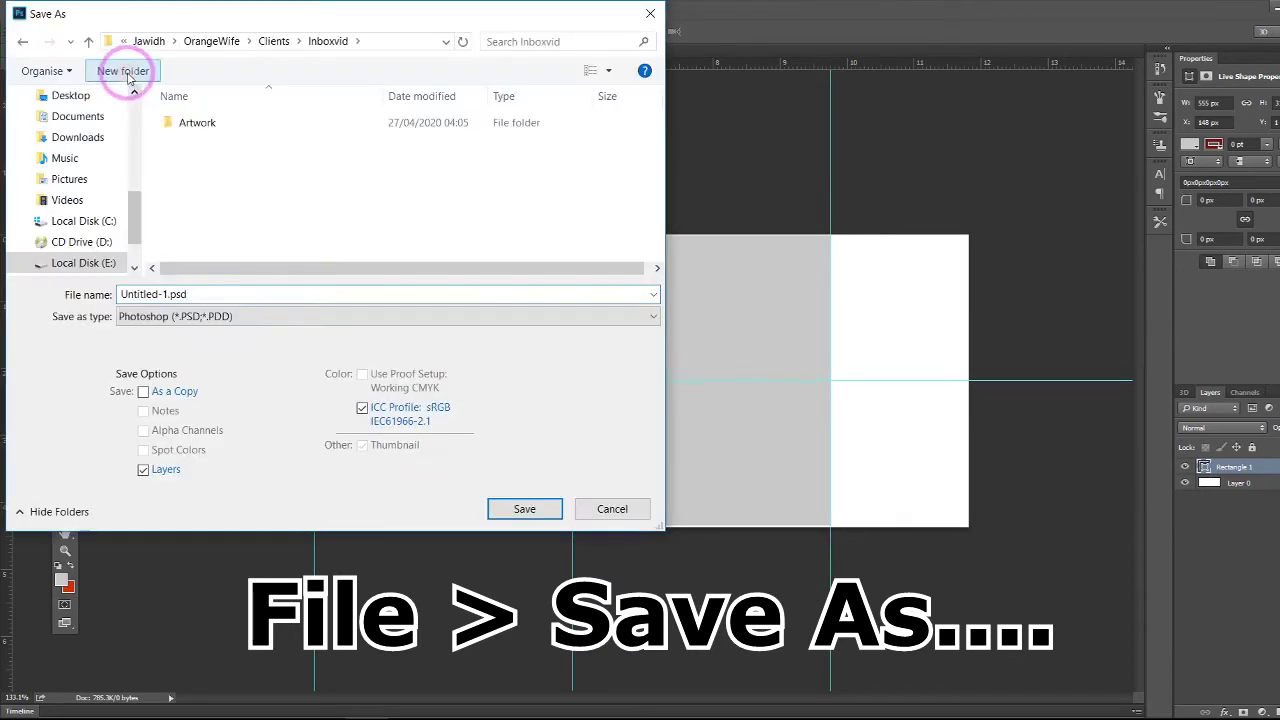
pyautogui.click(124, 71)
pyautogui.write('T')
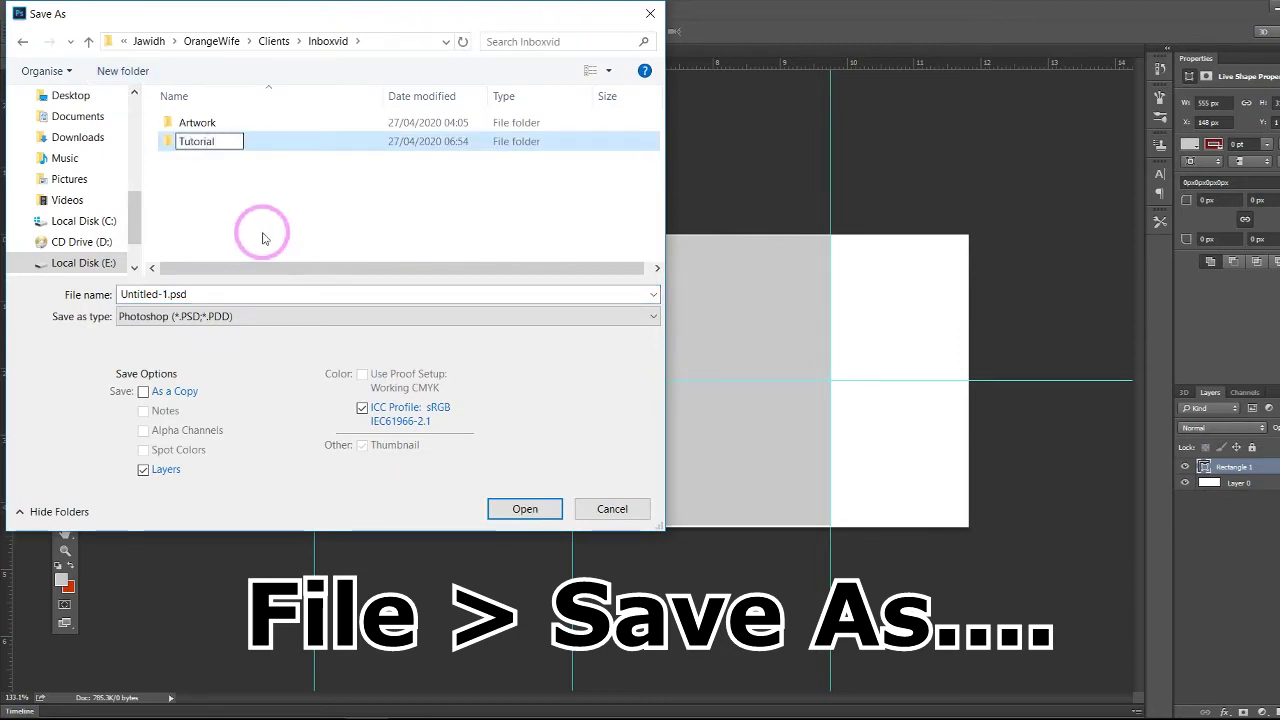
pyautogui.write('utorial')
pyautogui.press('Return')
pyautogui.press('Return')
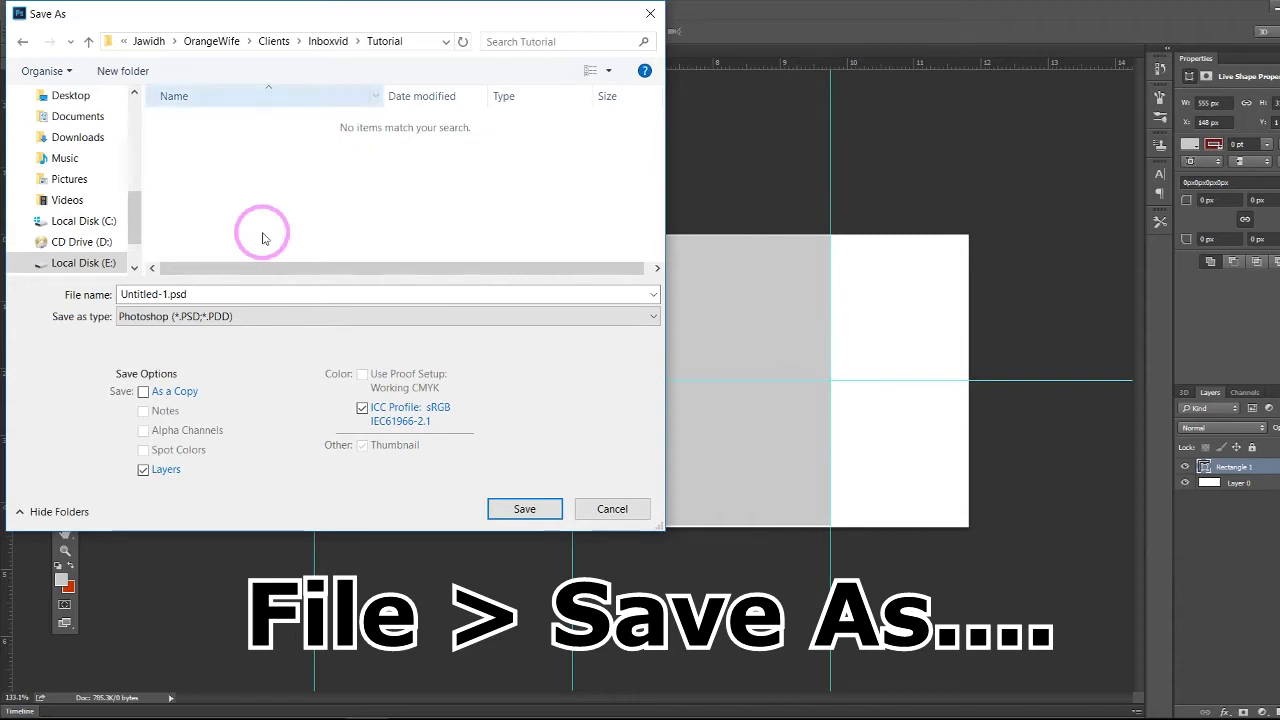
pyautogui.write('Facebook Cover Image Tutorial')
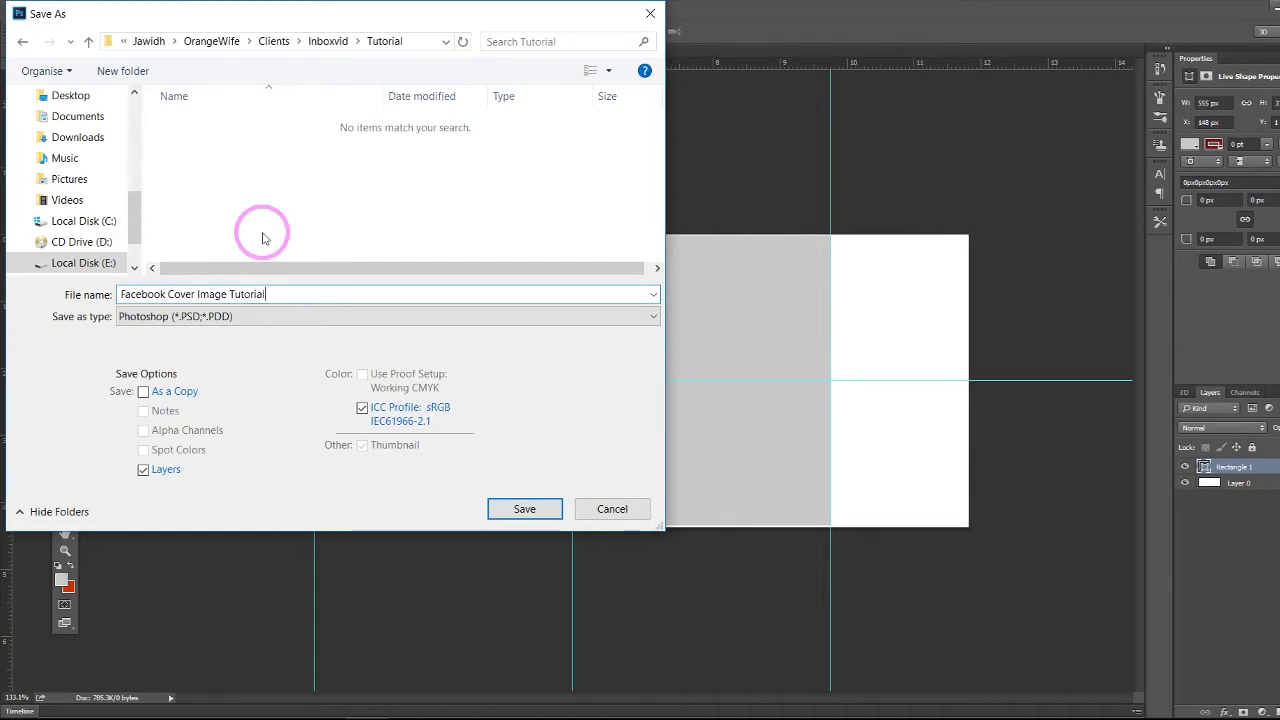
pyautogui.press('Return')
pyautogui.press('Return')
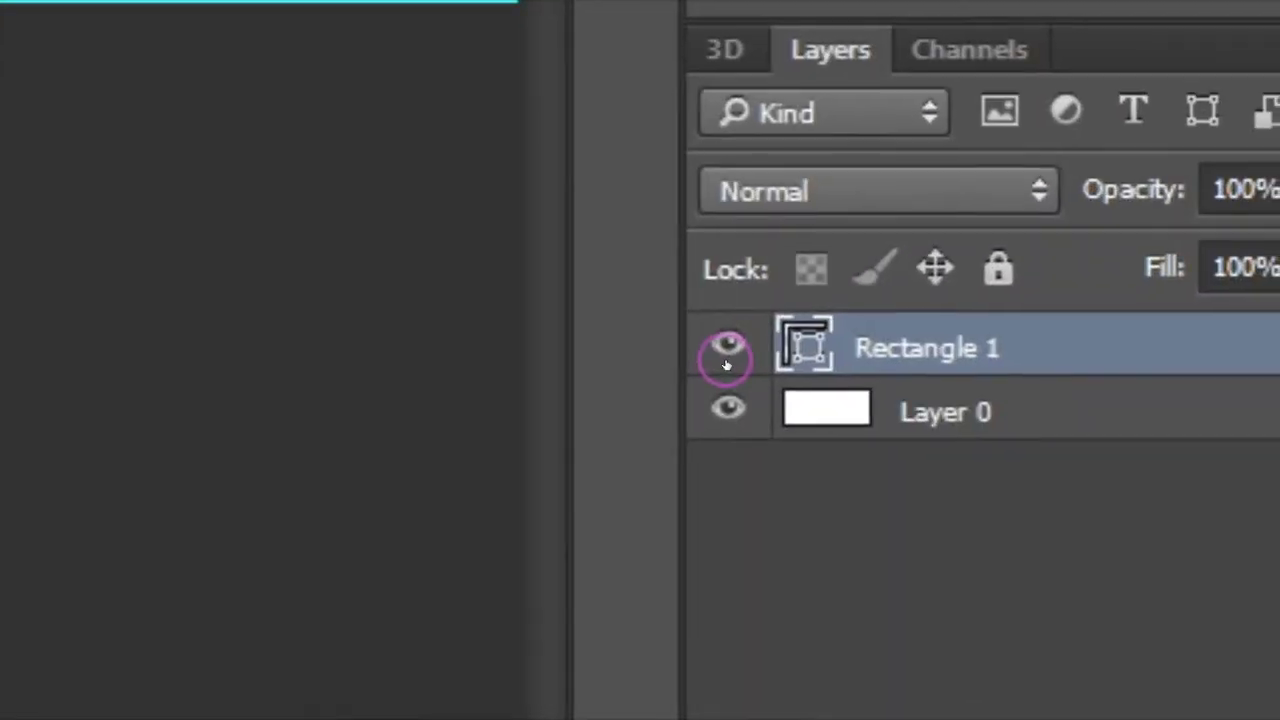
# Turn off Rectangle 1's visibility in the Layers panel.
pyautogui.click(727, 350)
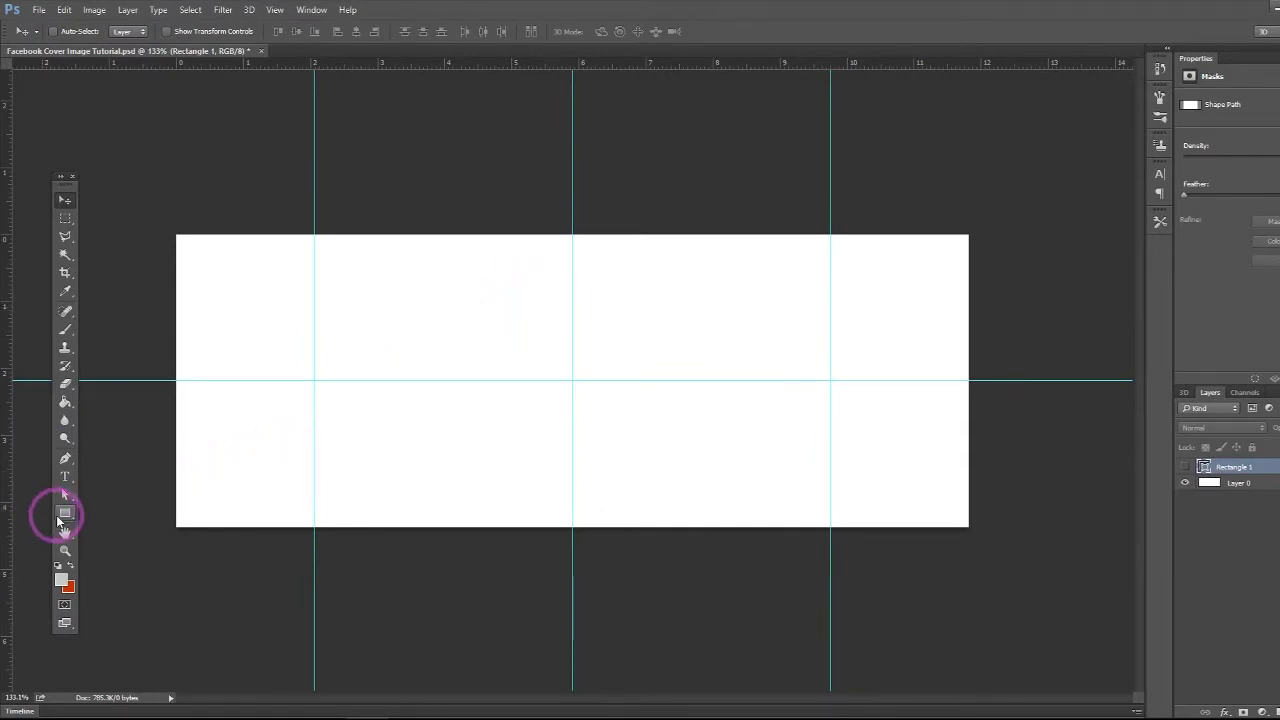
# Draw a 464 × 55 px rectangle bar across the canvas middle and fill it red.
pyautogui.click(63, 514)
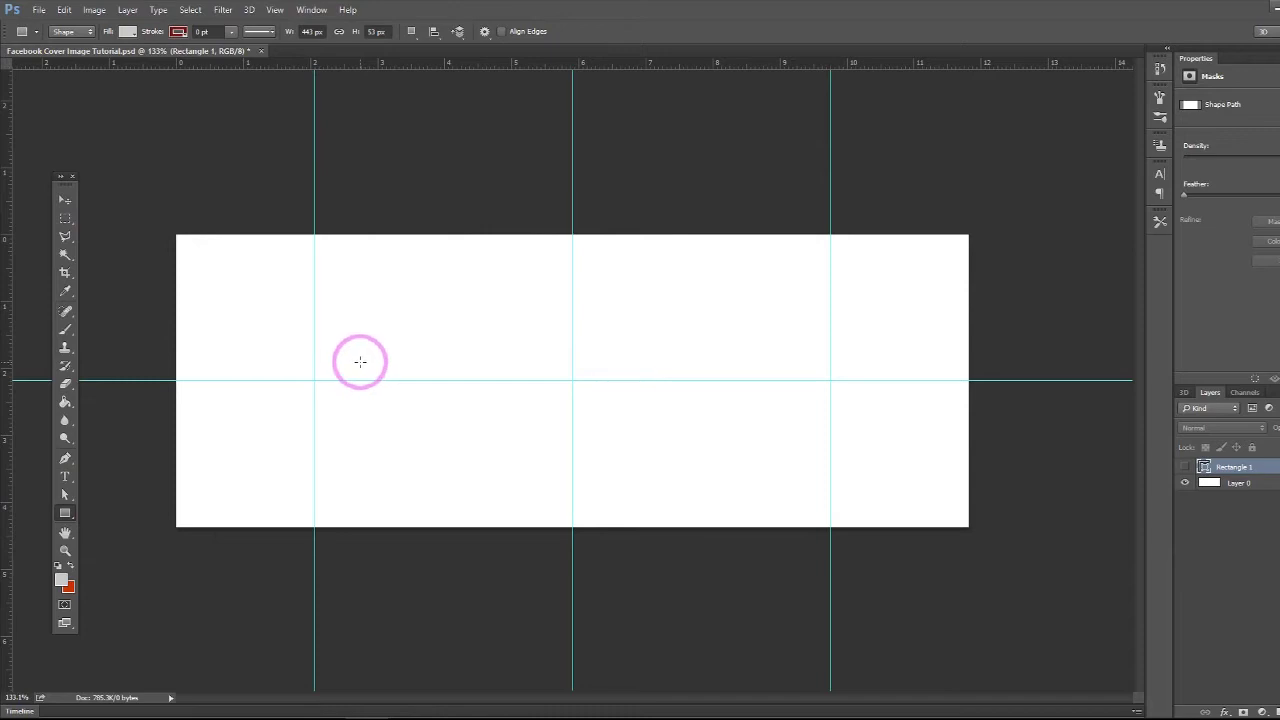
pyautogui.moveTo(360, 362); pyautogui.dragTo(792, 412)
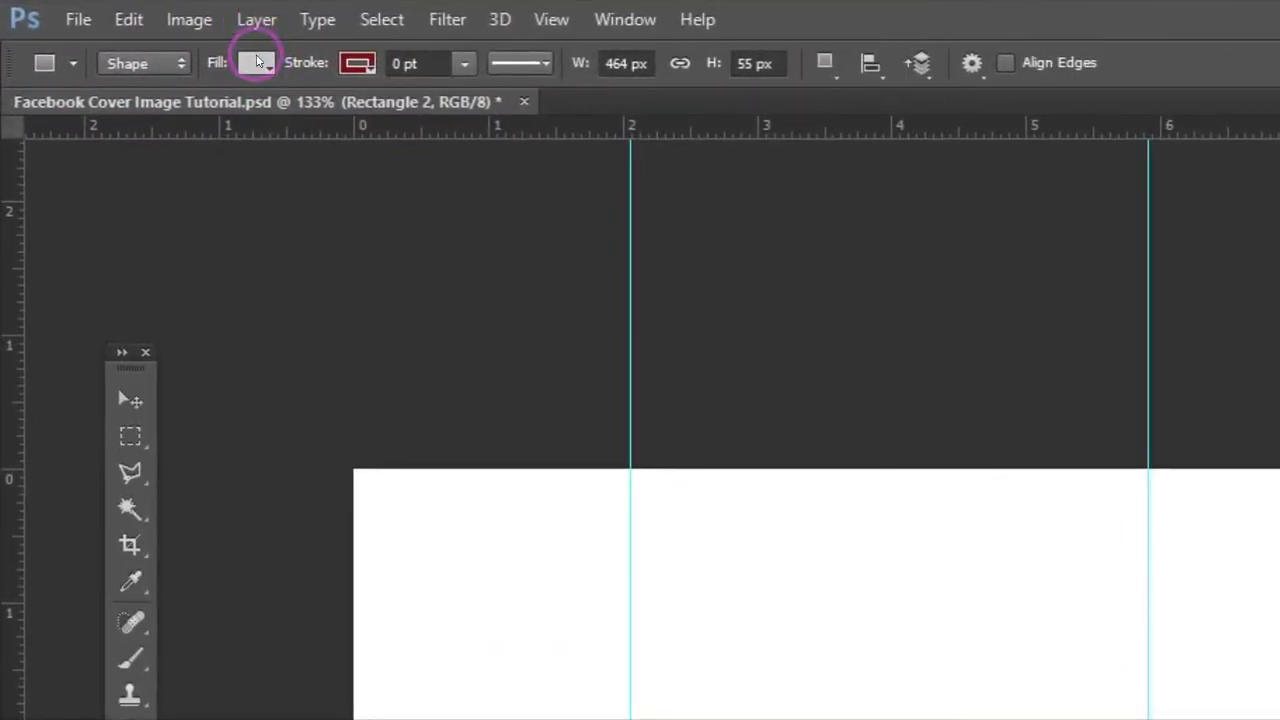
pyautogui.click(256, 62)
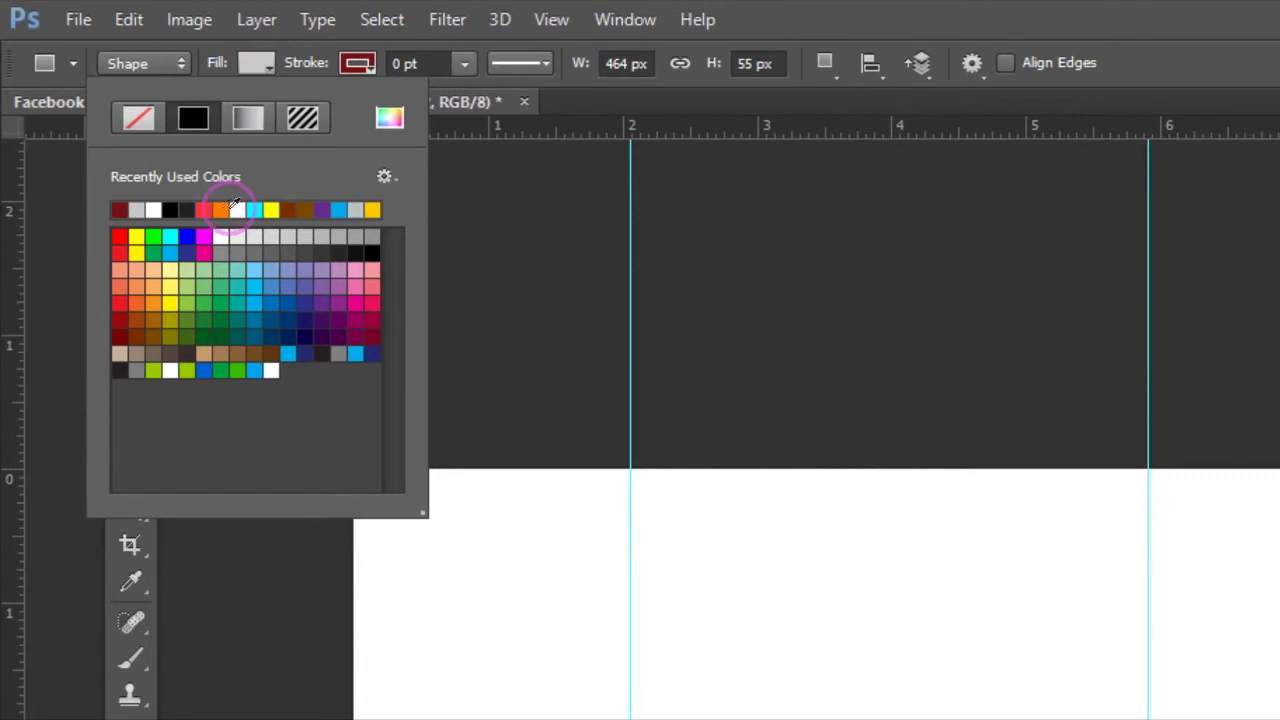
pyautogui.click(117, 304)
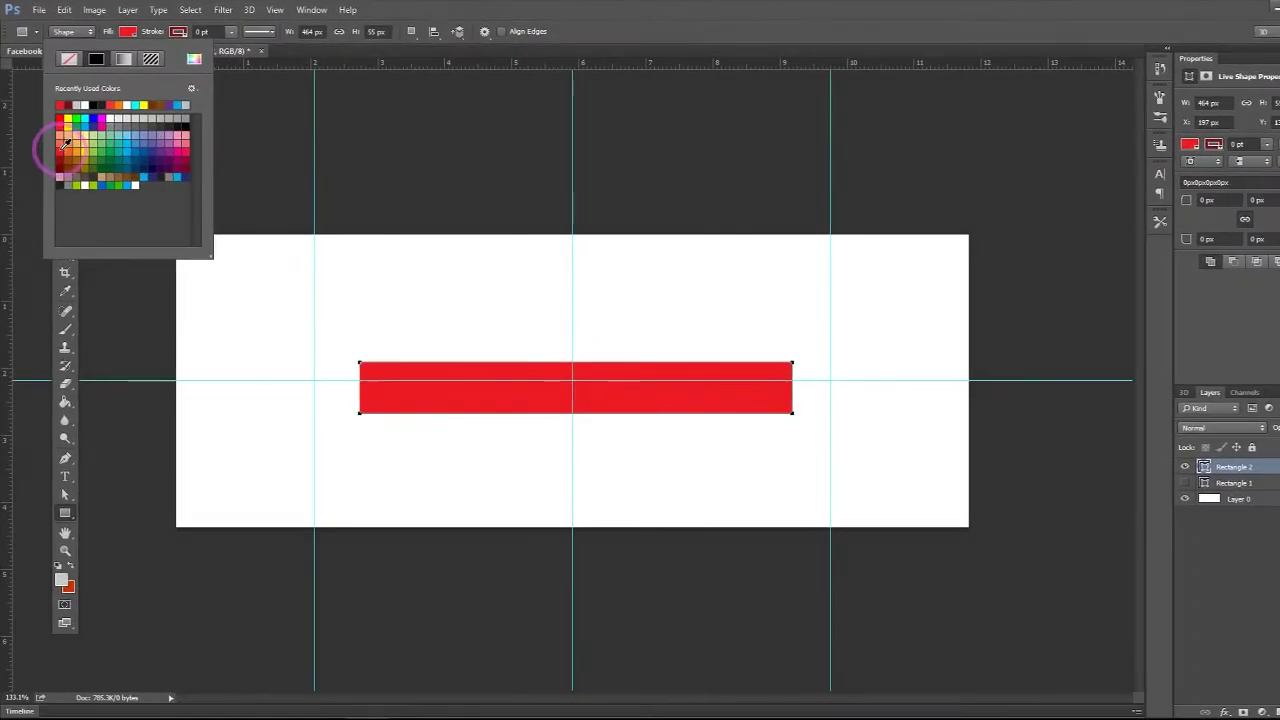
pyautogui.click(81, 176)
pyautogui.click(68, 147)
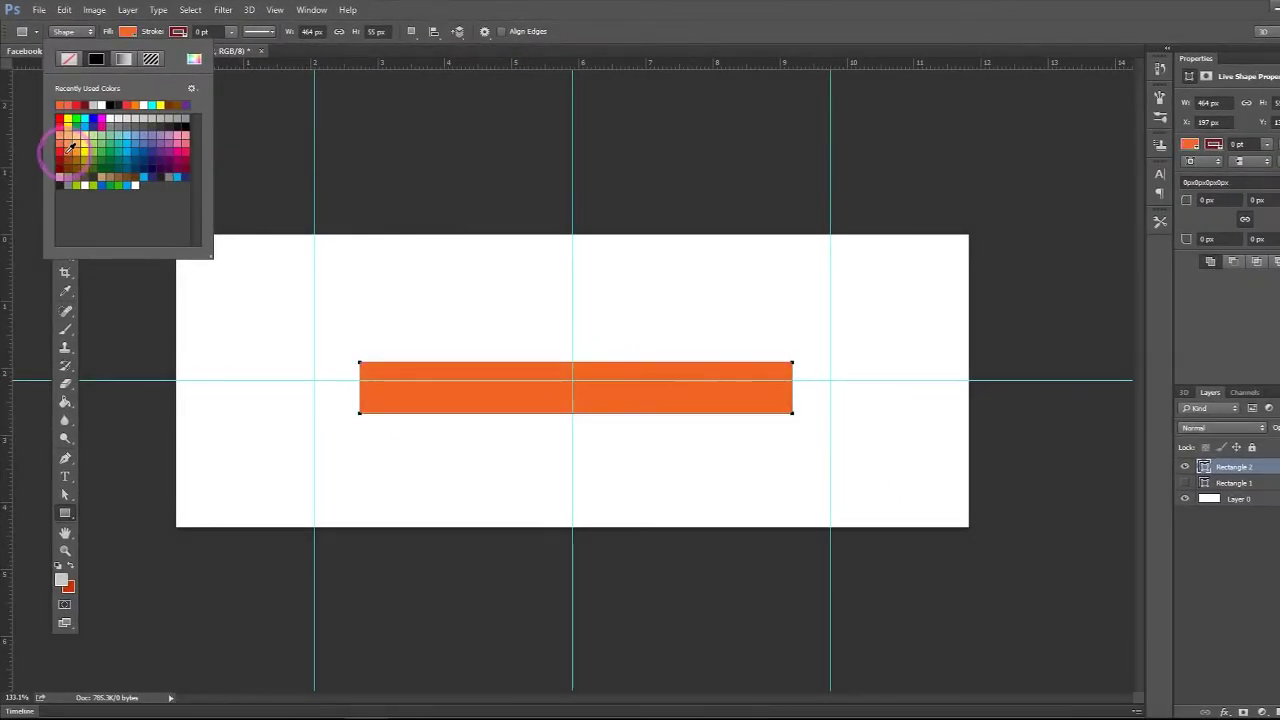
pyautogui.click(58, 154)
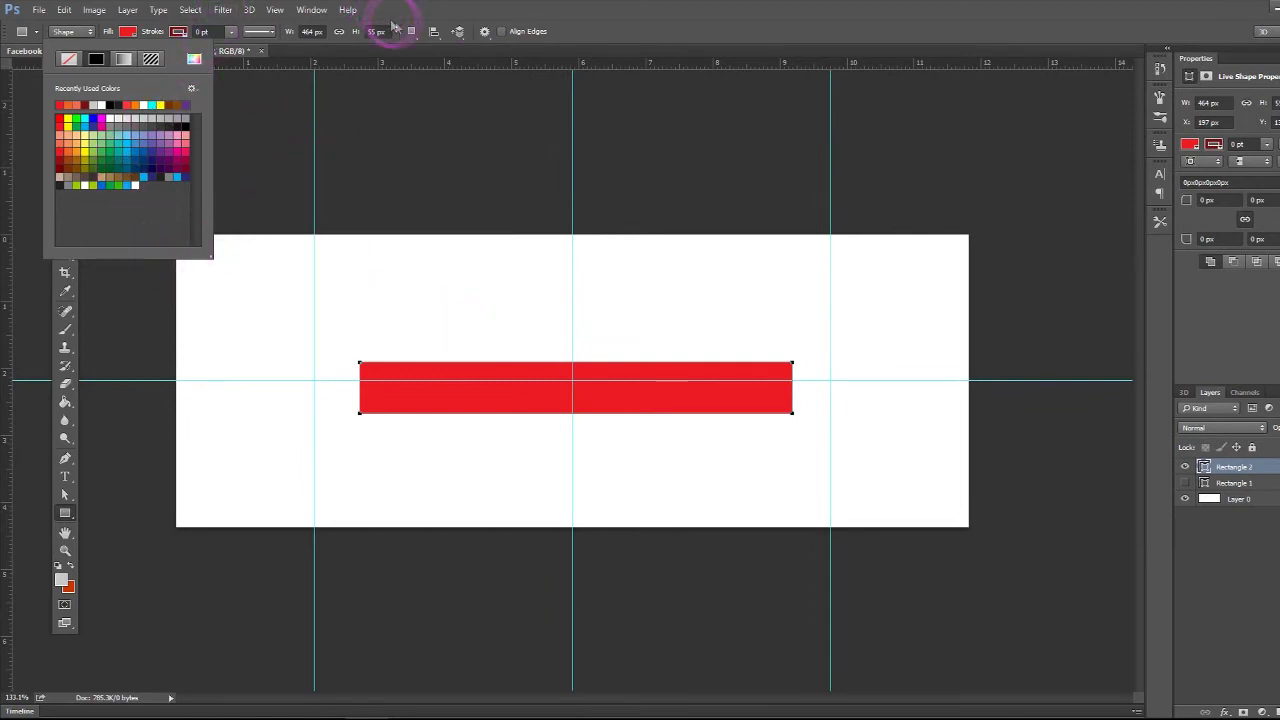
pyautogui.click(395, 24)
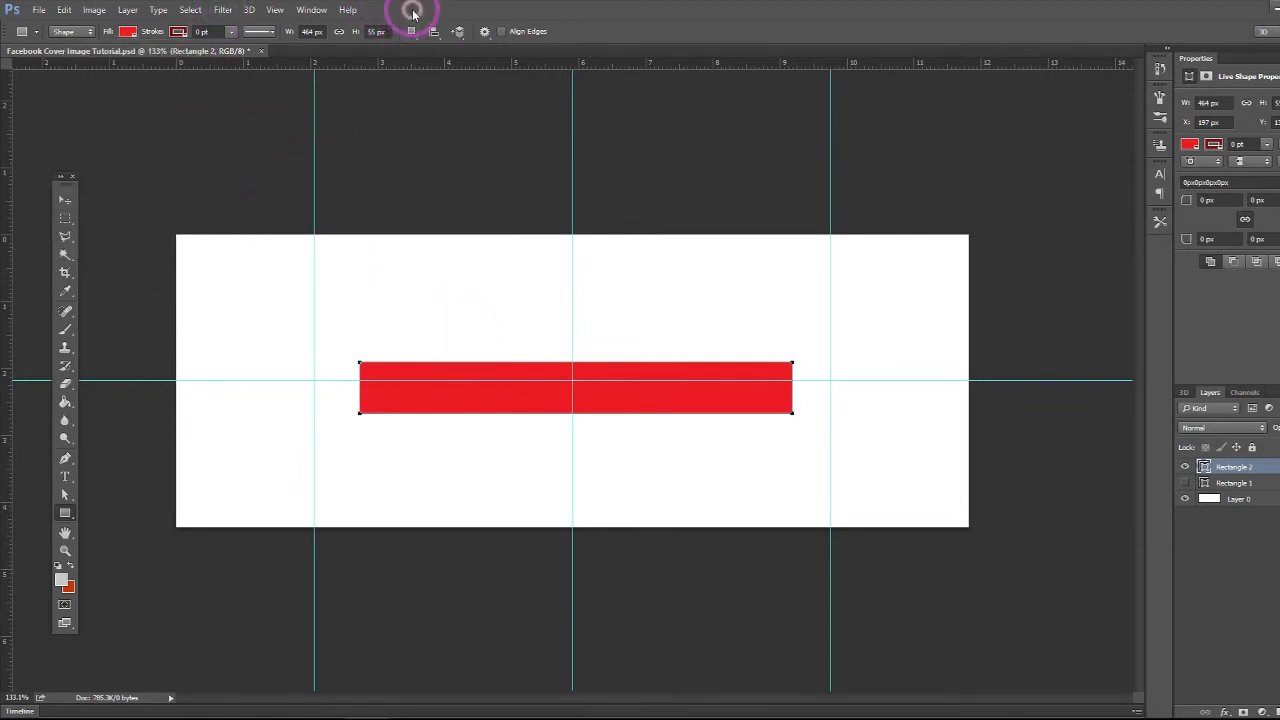
# Free-transform the red Rectangle 2 bar to centre it on the vertical guide at X 194 px.
pyautogui.click(65, 205)
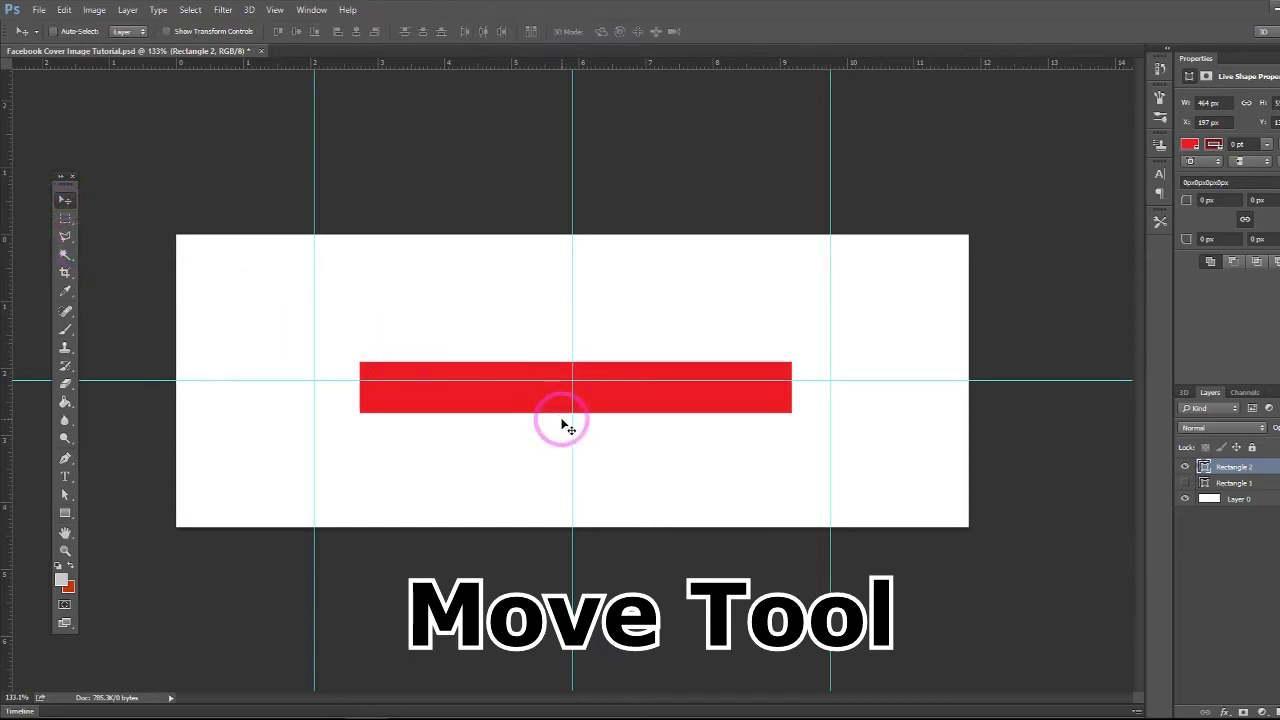
pyautogui.click(64, 10)
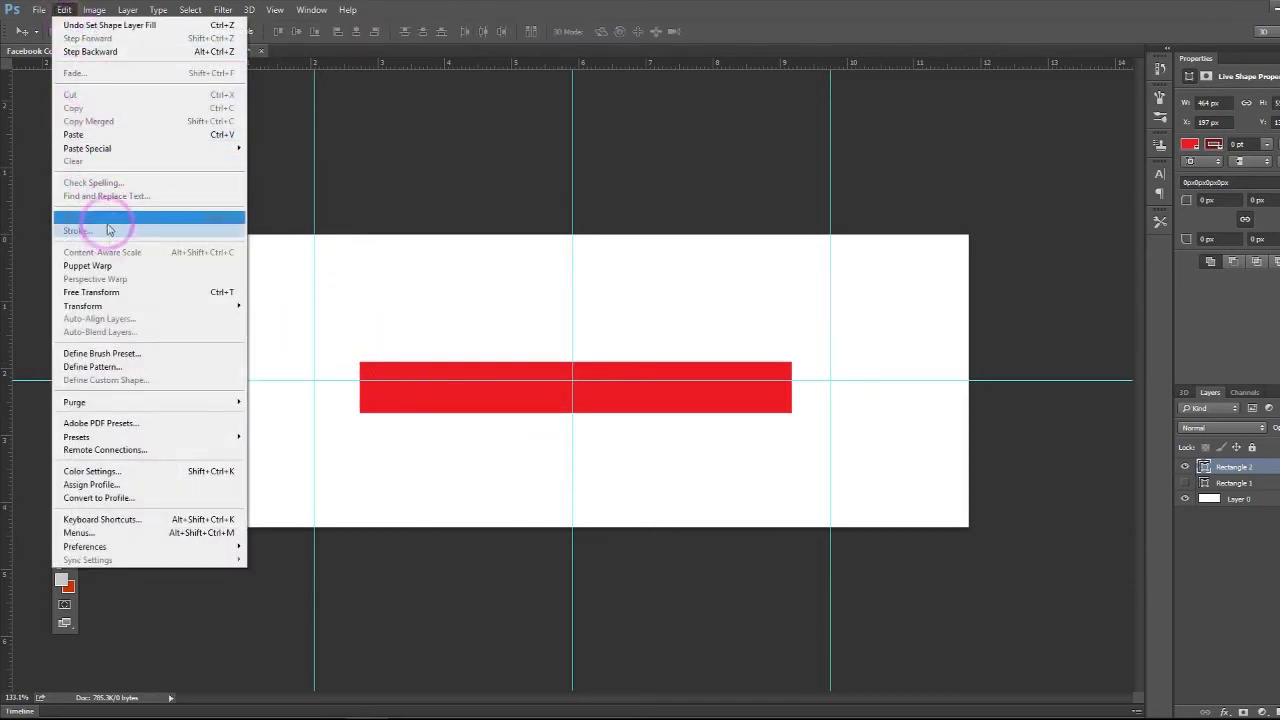
pyautogui.click(109, 291)
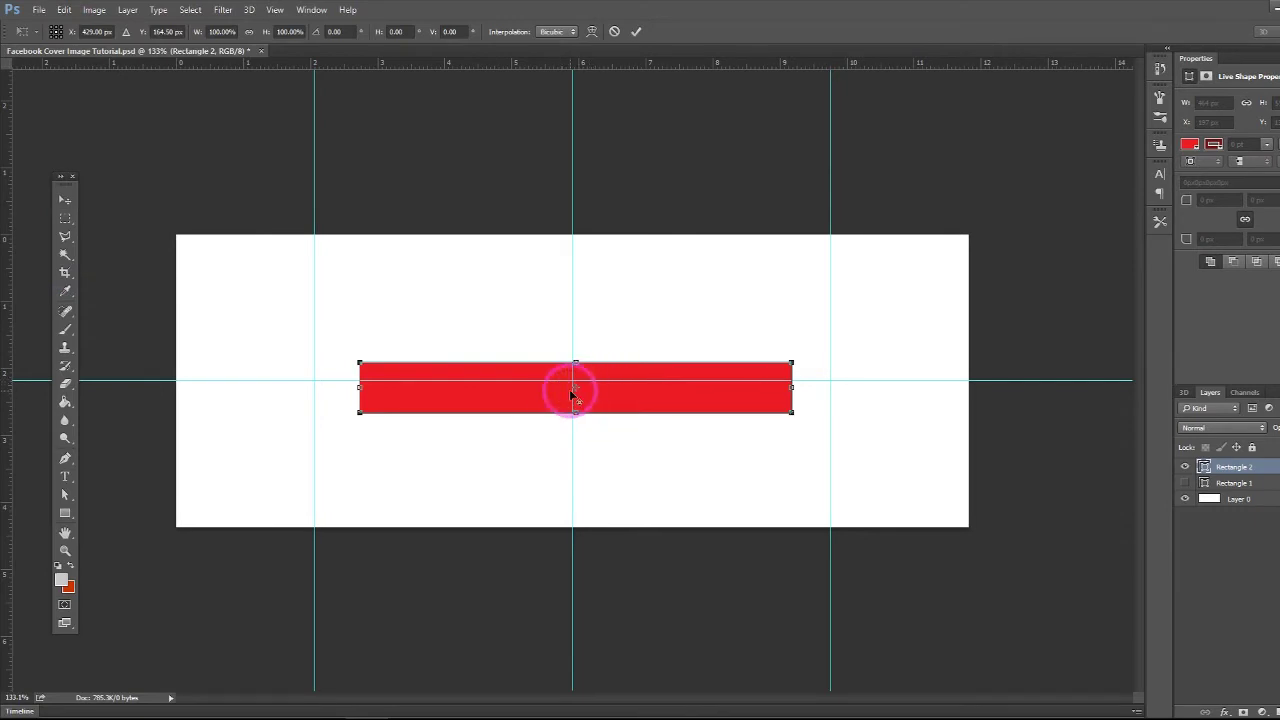
pyautogui.moveTo(613, 395); pyautogui.dragTo(608, 389)
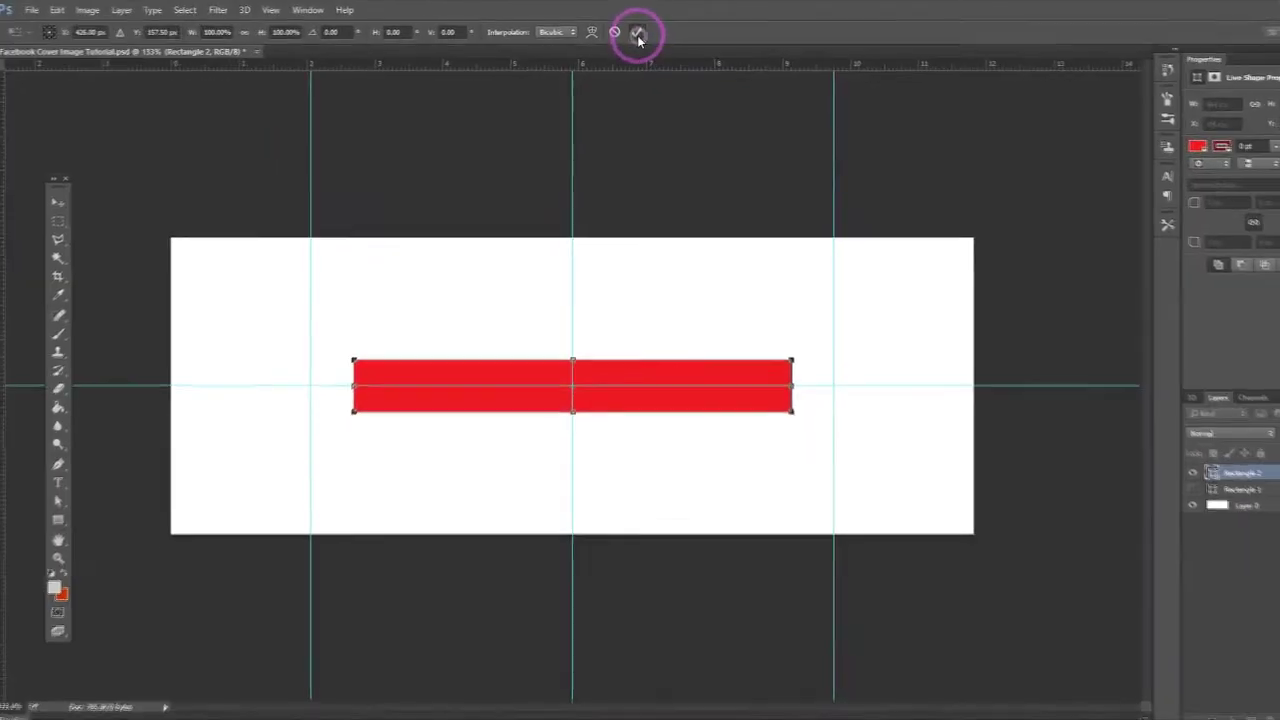
pyautogui.click(669, 139)
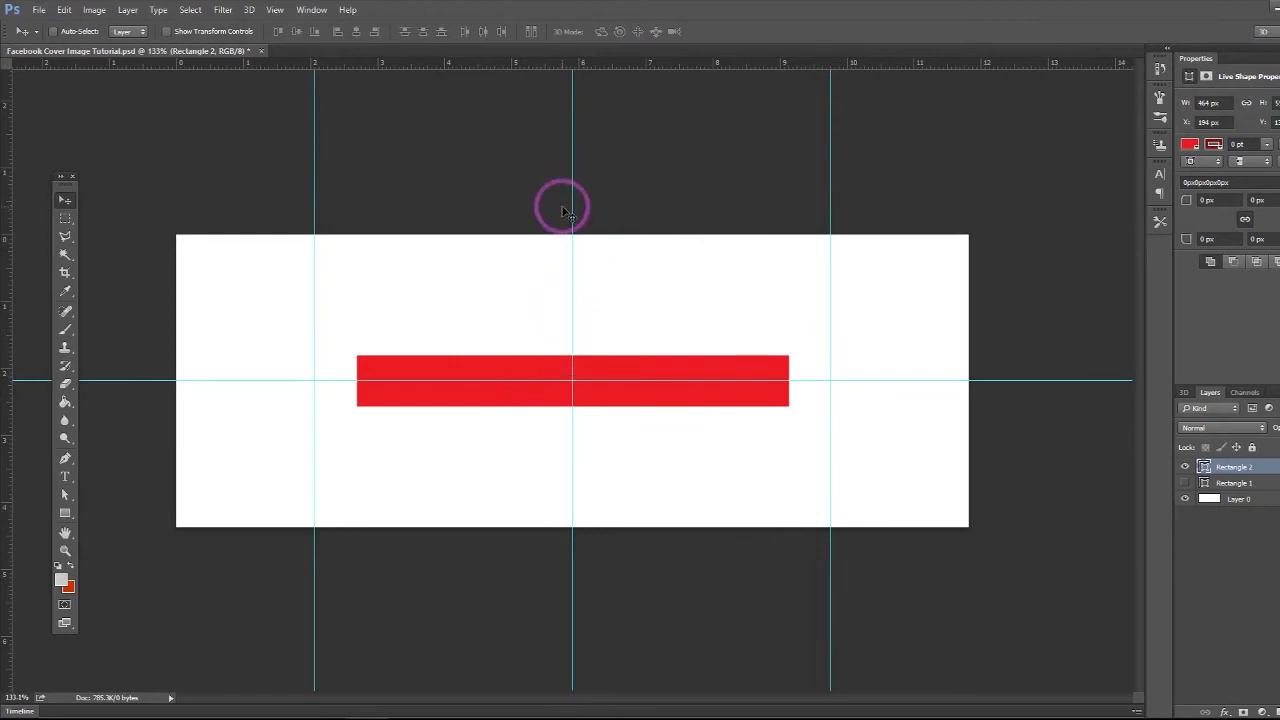
pyautogui.click(276, 10)
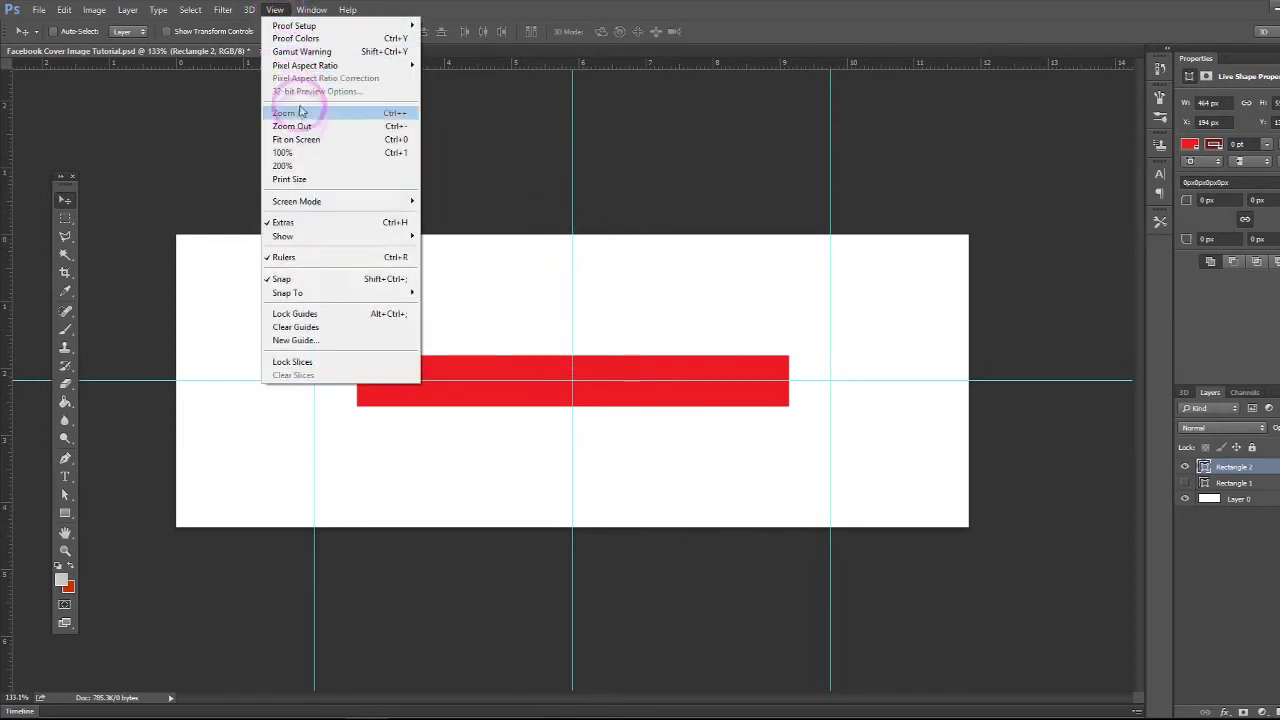
# Turn off Extras, confirm the bar is centred, and set the Type tool colour to white ffffff.
pyautogui.click(333, 228)
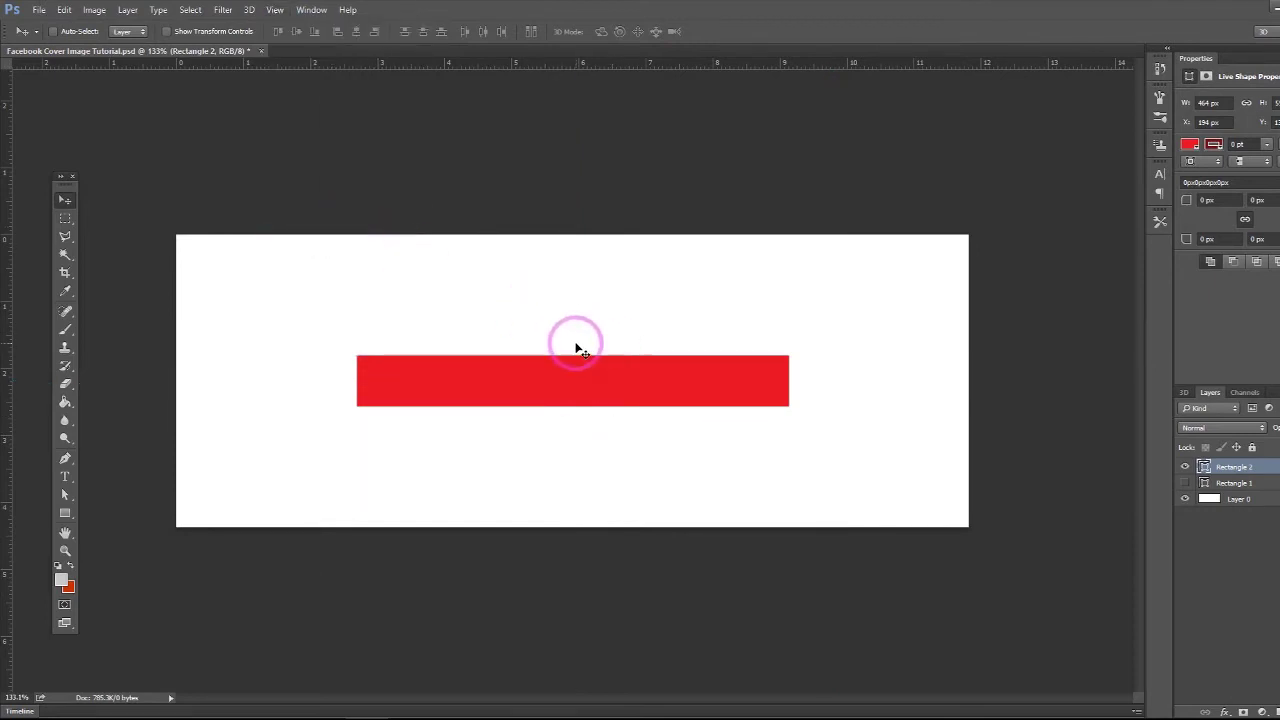
pyautogui.moveTo(575, 350); pyautogui.dragTo(574, 346)
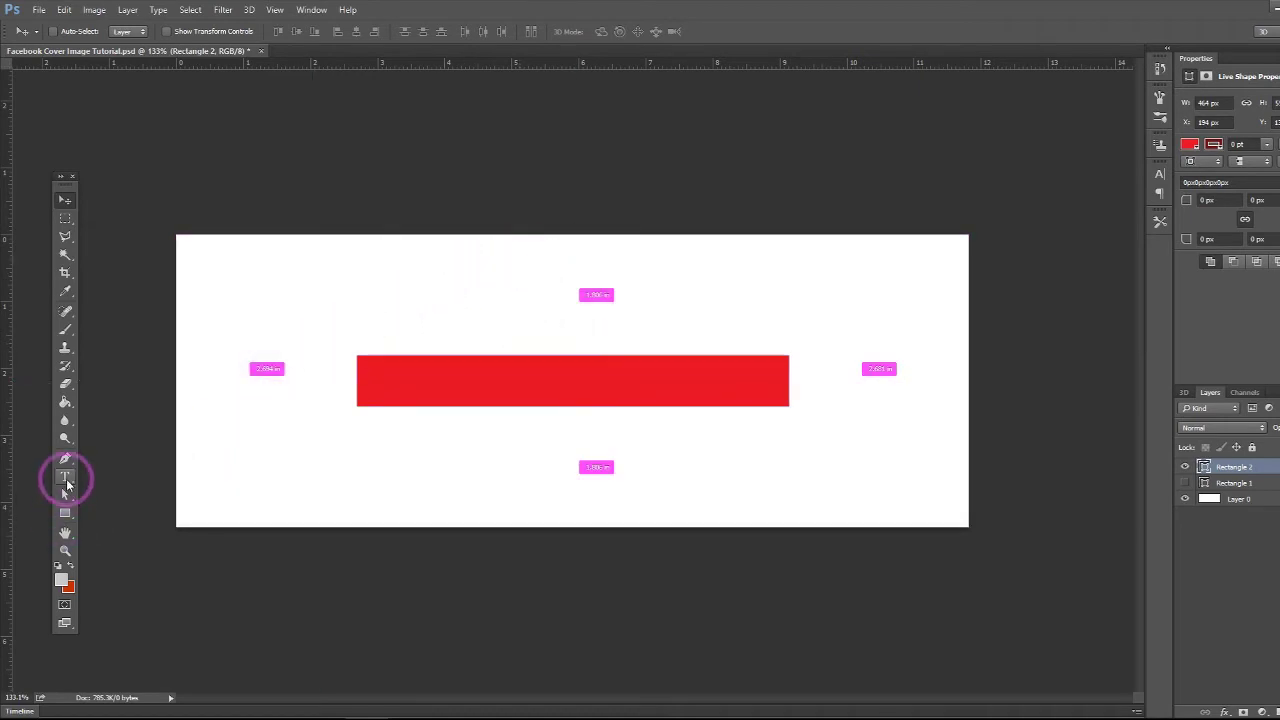
pyautogui.hotkey('ctrl', 'h')
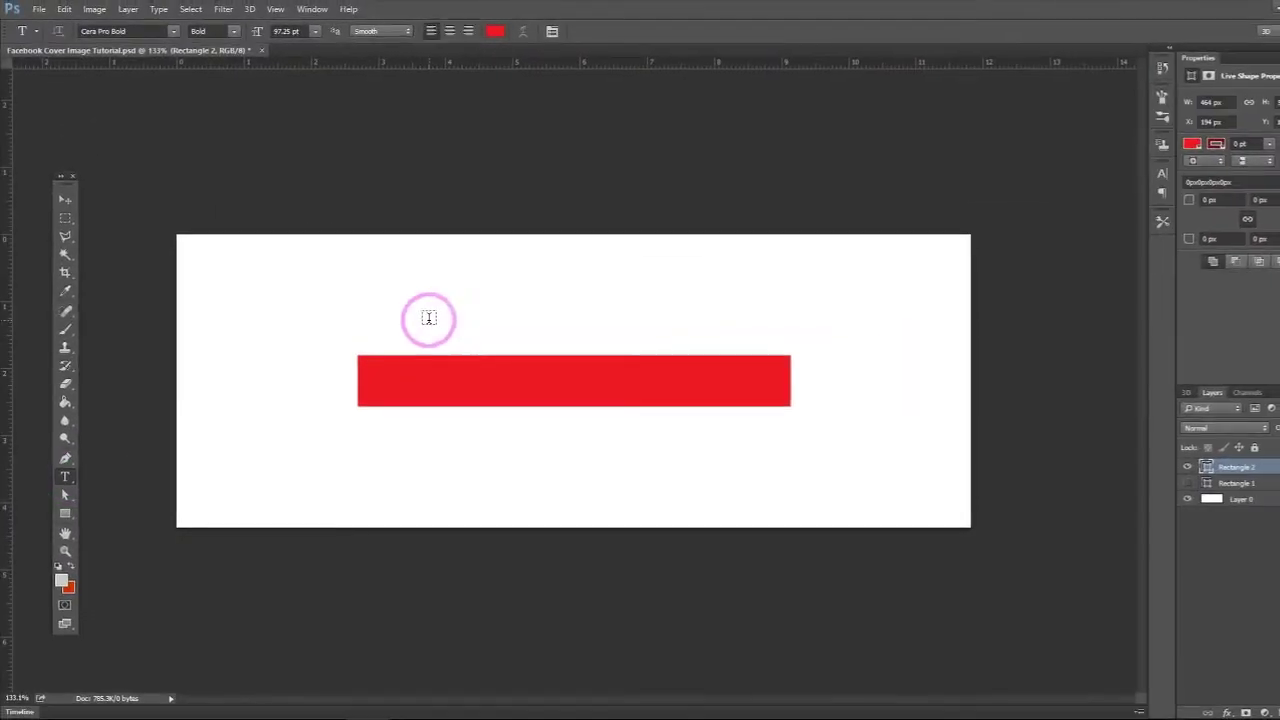
pyautogui.click(497, 33)
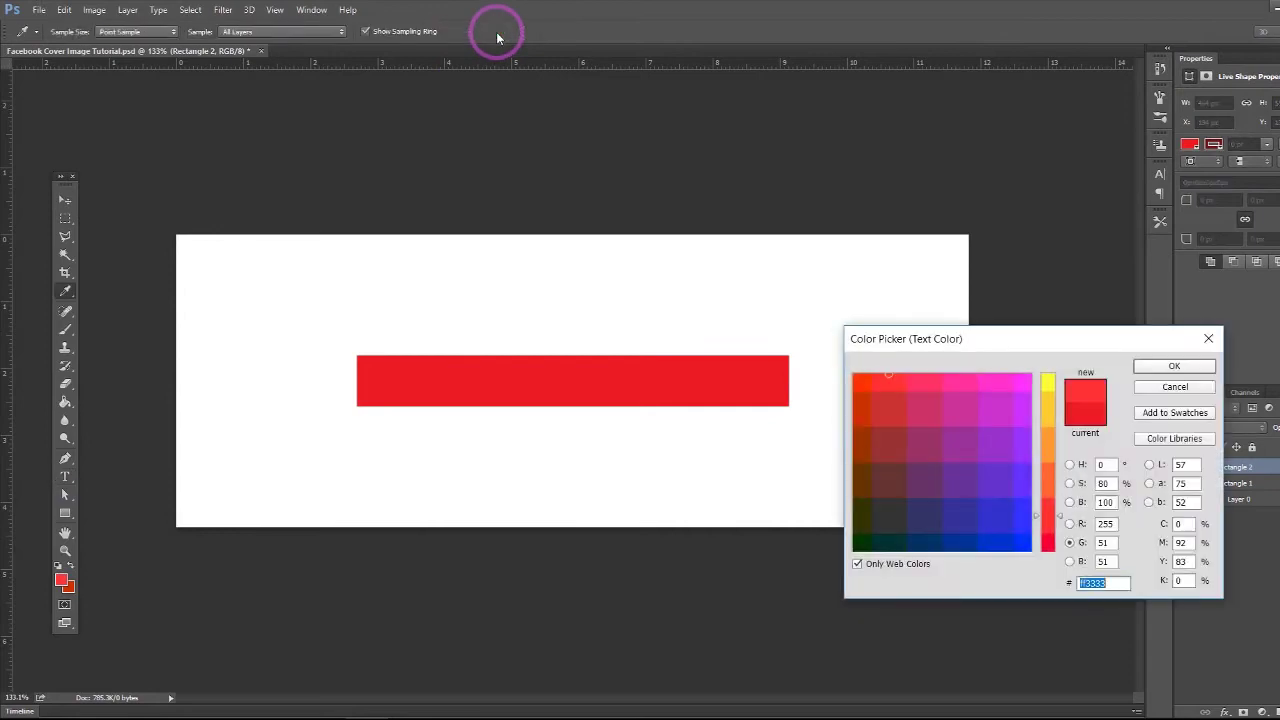
pyautogui.click(1024, 379)
pyautogui.click(1051, 379)
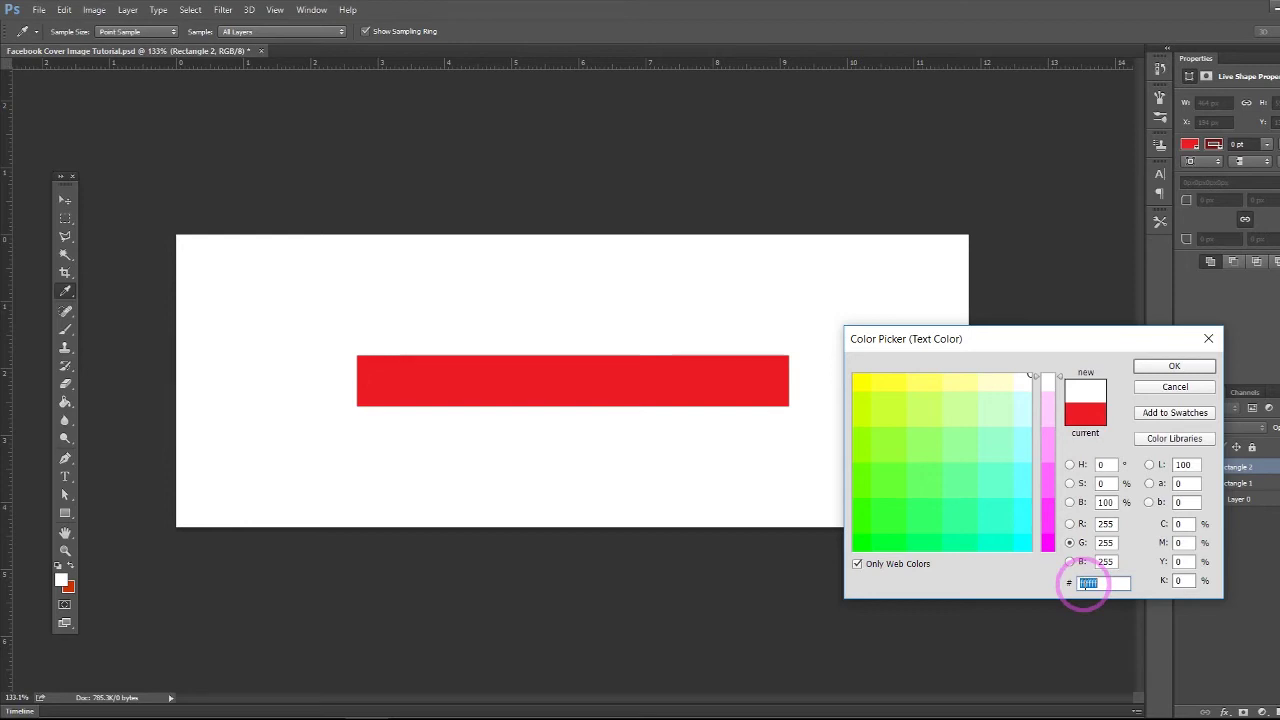
pyautogui.click(1166, 367)
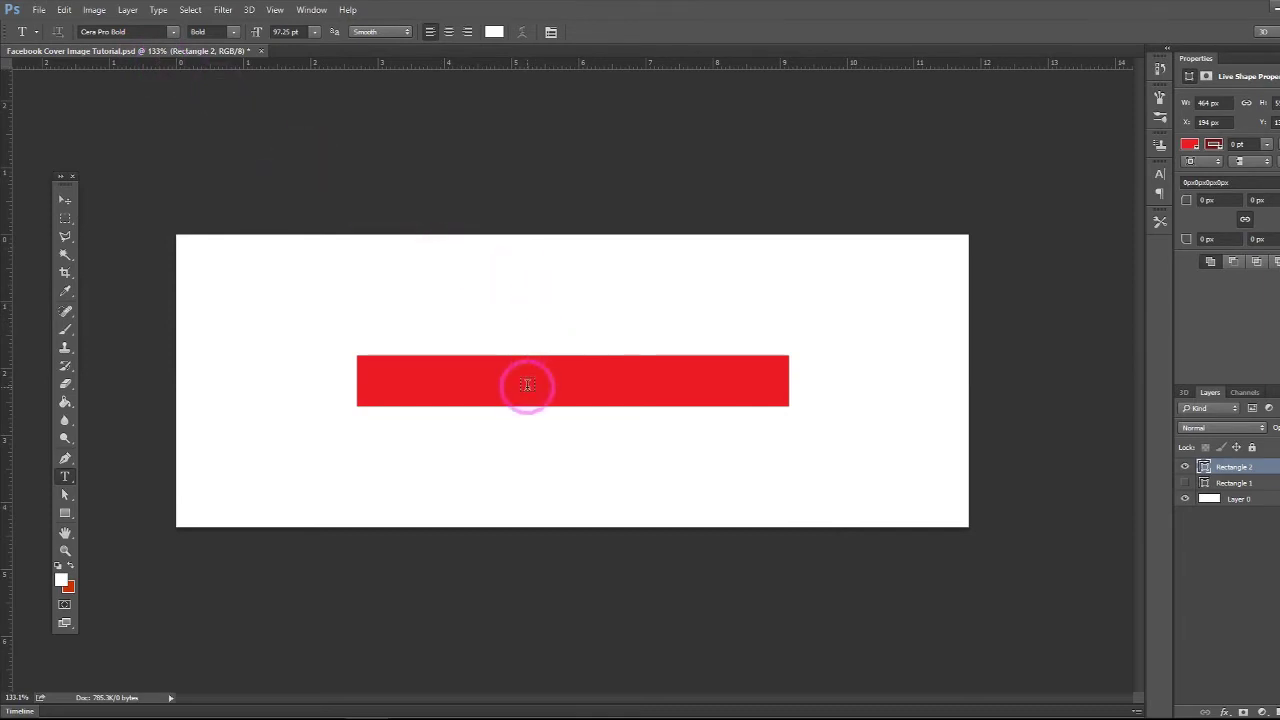
# Add a white STAY HOME text layer and drag it onto the red bar.
pyautogui.click(533, 330)
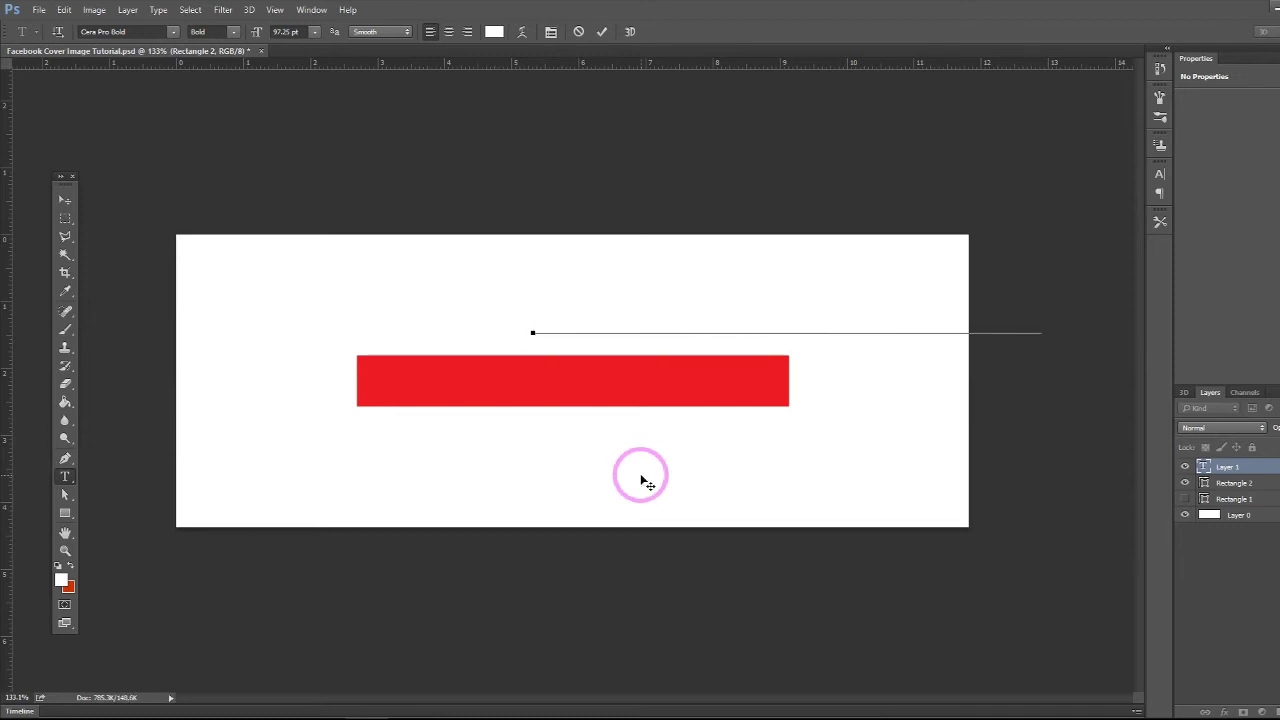
pyautogui.click(66, 201)
pyautogui.moveTo(716, 331); pyautogui.dragTo(583, 391)
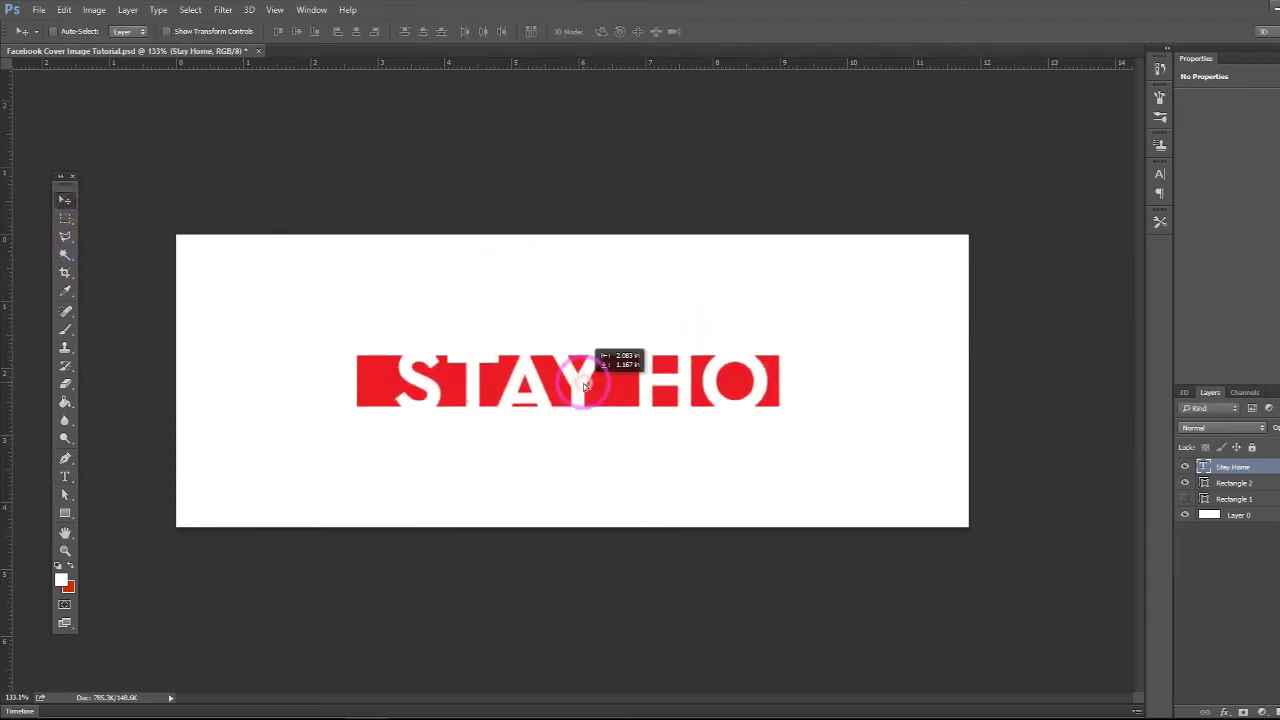
pyautogui.click(67, 481)
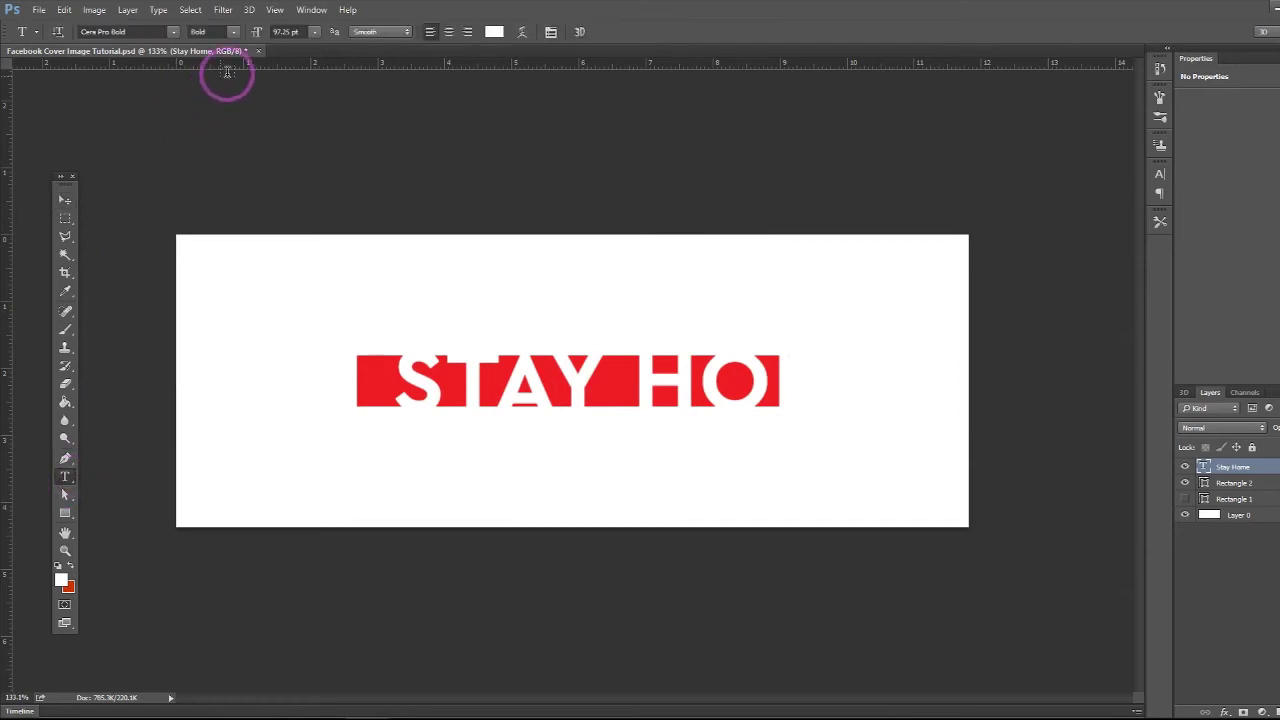
# Set STAY HOME to 48 pt Cera Pro Regular and shift it toward the bar's centre.
pyautogui.click(310, 35)
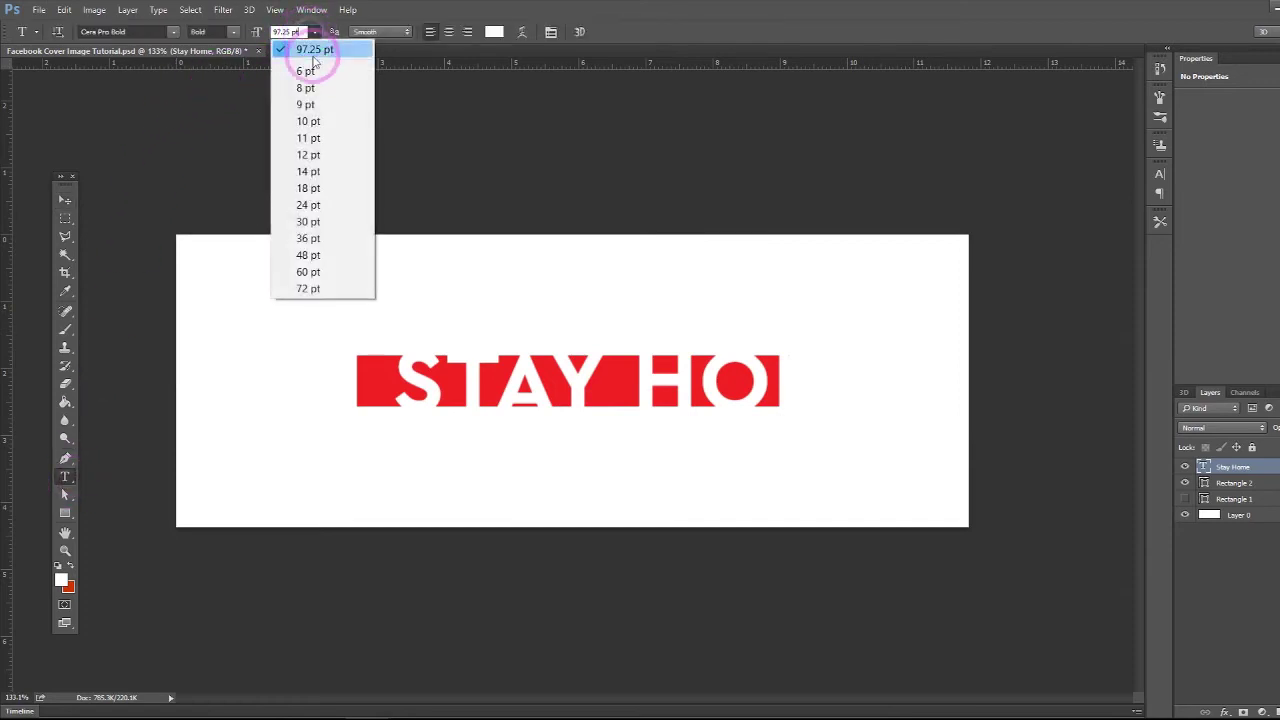
pyautogui.click(313, 238)
pyautogui.click(310, 33)
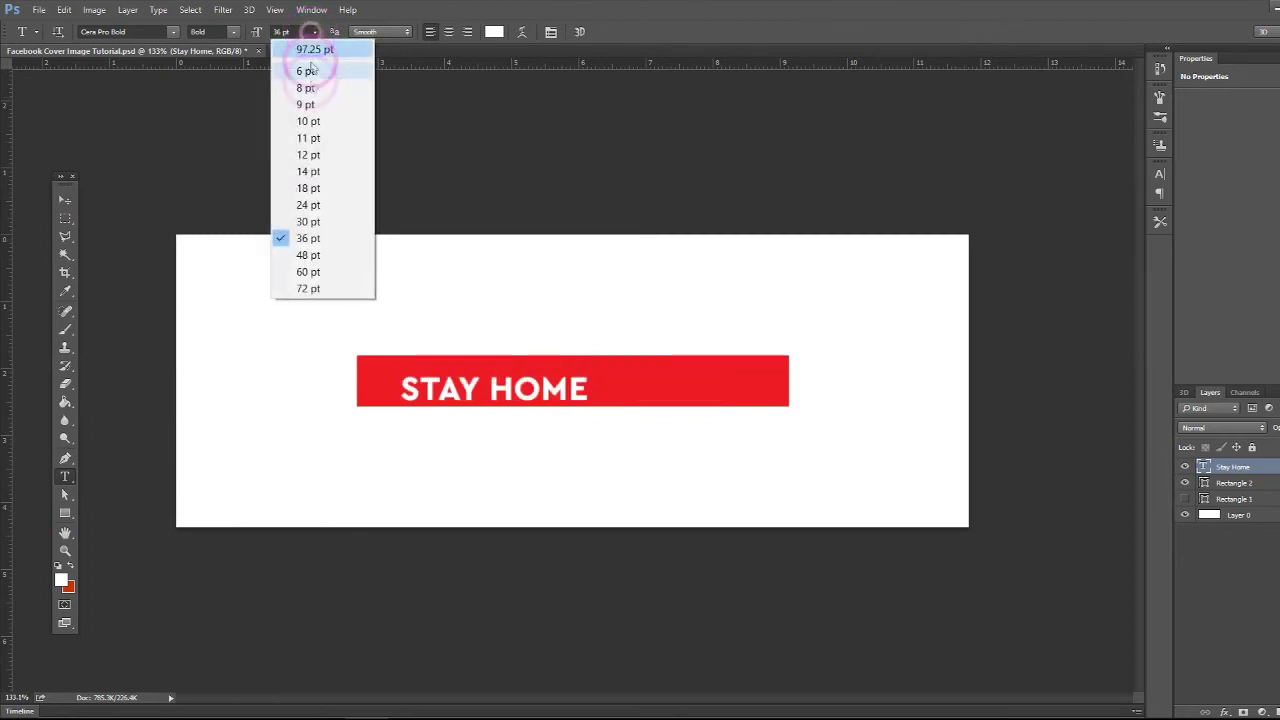
pyautogui.click(300, 255)
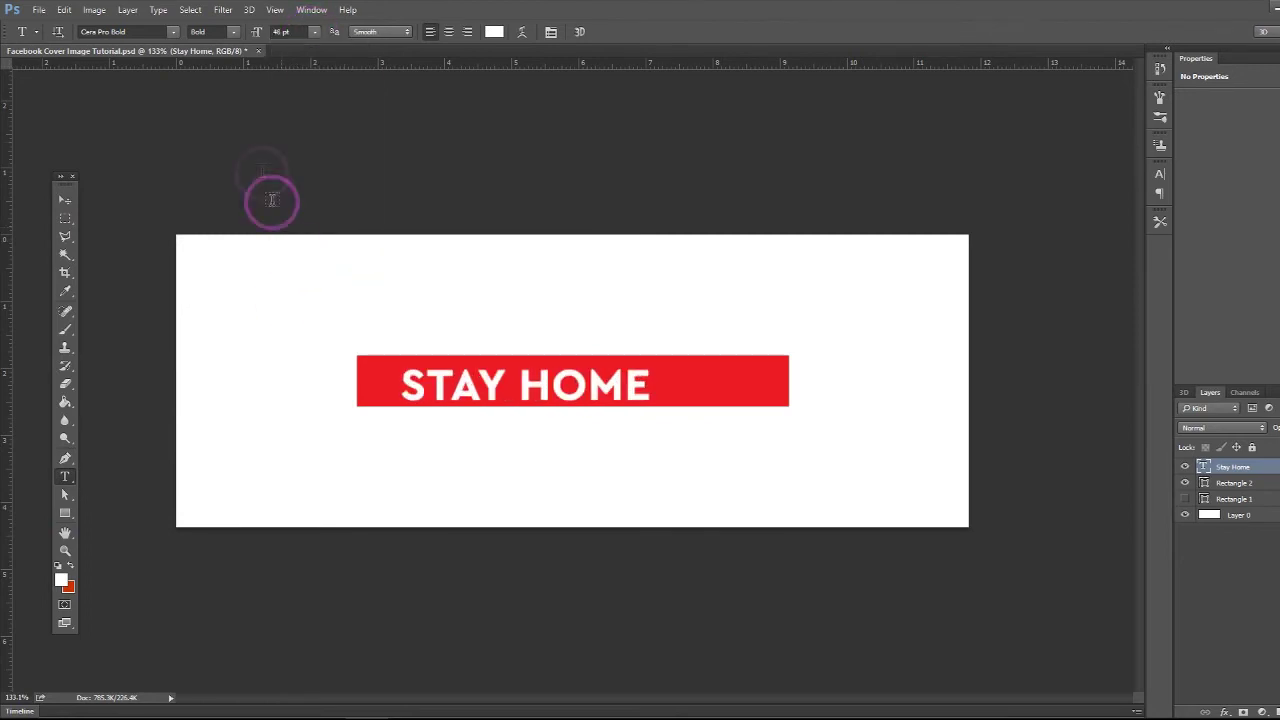
pyautogui.click(218, 42)
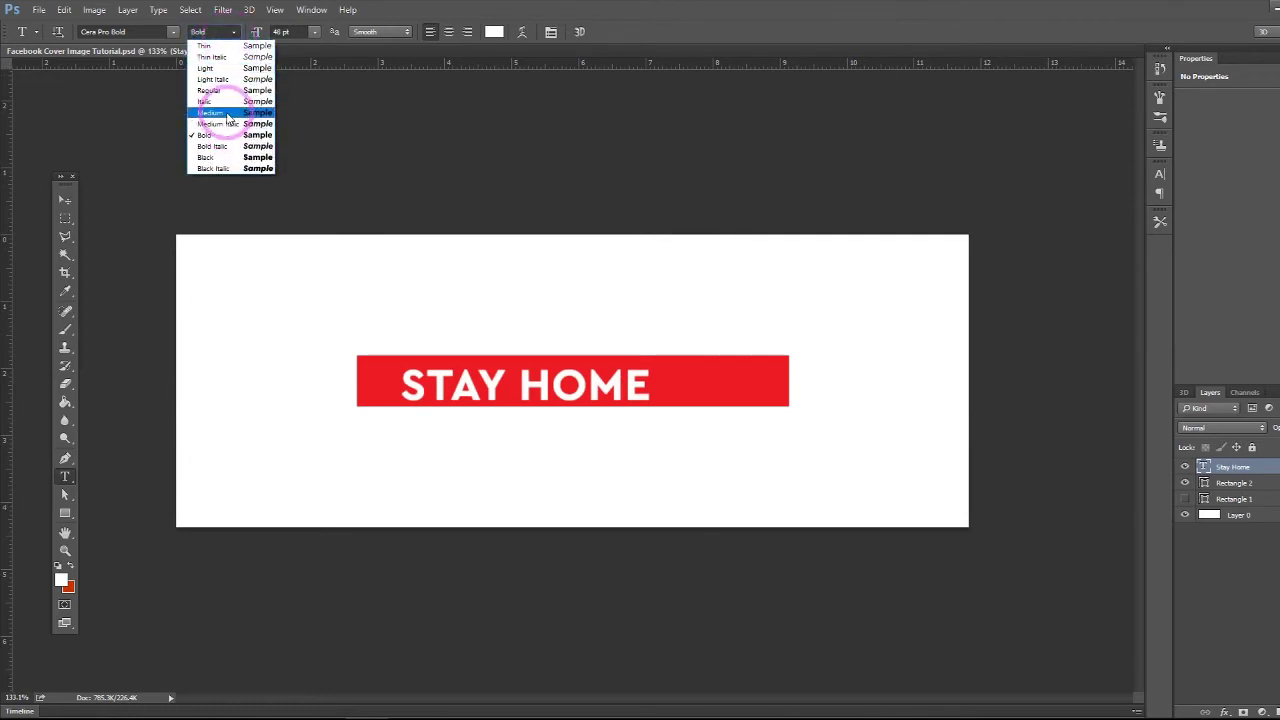
pyautogui.click(227, 115)
pyautogui.click(236, 32)
pyautogui.click(229, 86)
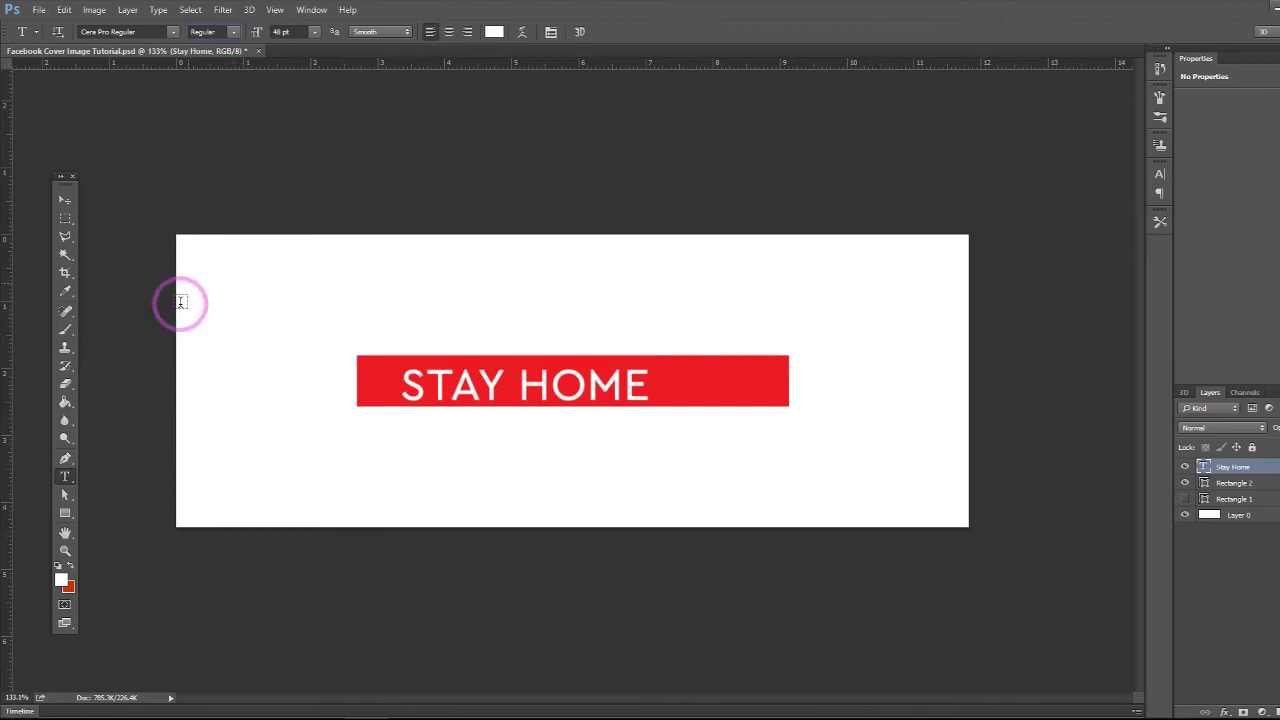
pyautogui.click(65, 200)
pyautogui.moveTo(568, 390); pyautogui.dragTo(597, 390)
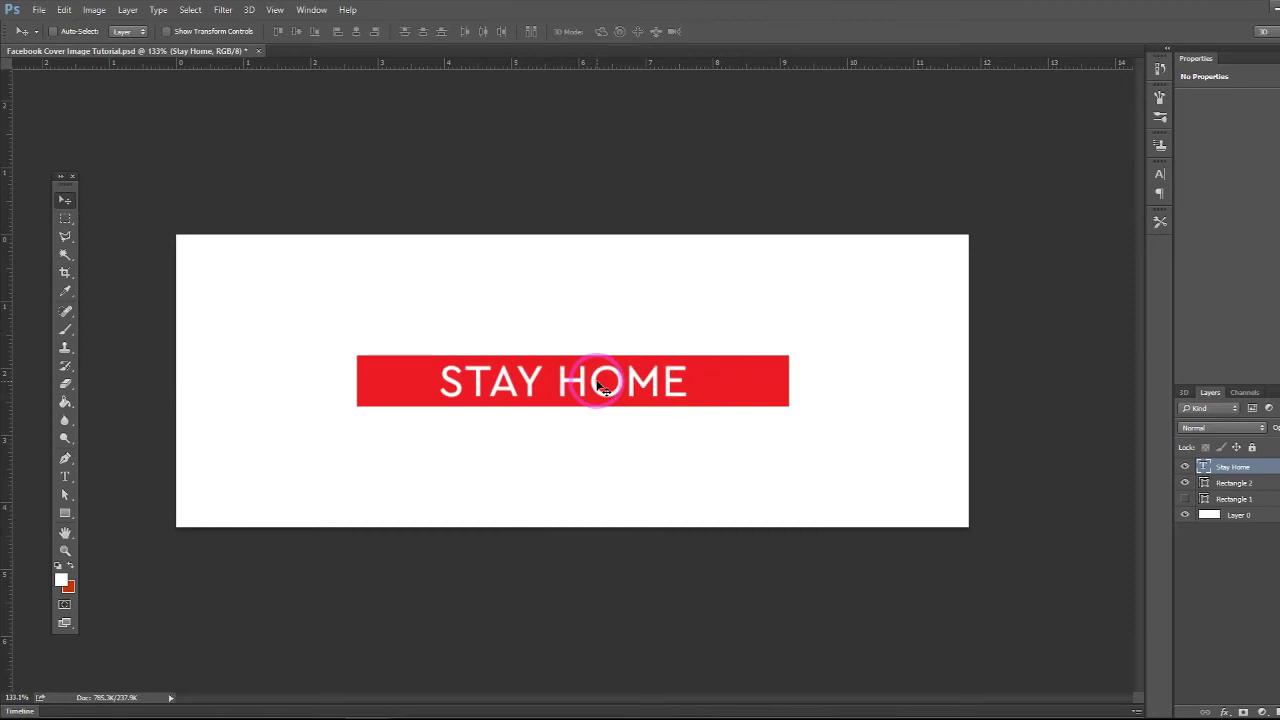
# Centre STAY HOME exactly on the red bar with Free Transform and arrow nudges, hide guides, switch to Chrome.
pyautogui.hotkey('ctrl', 'h')
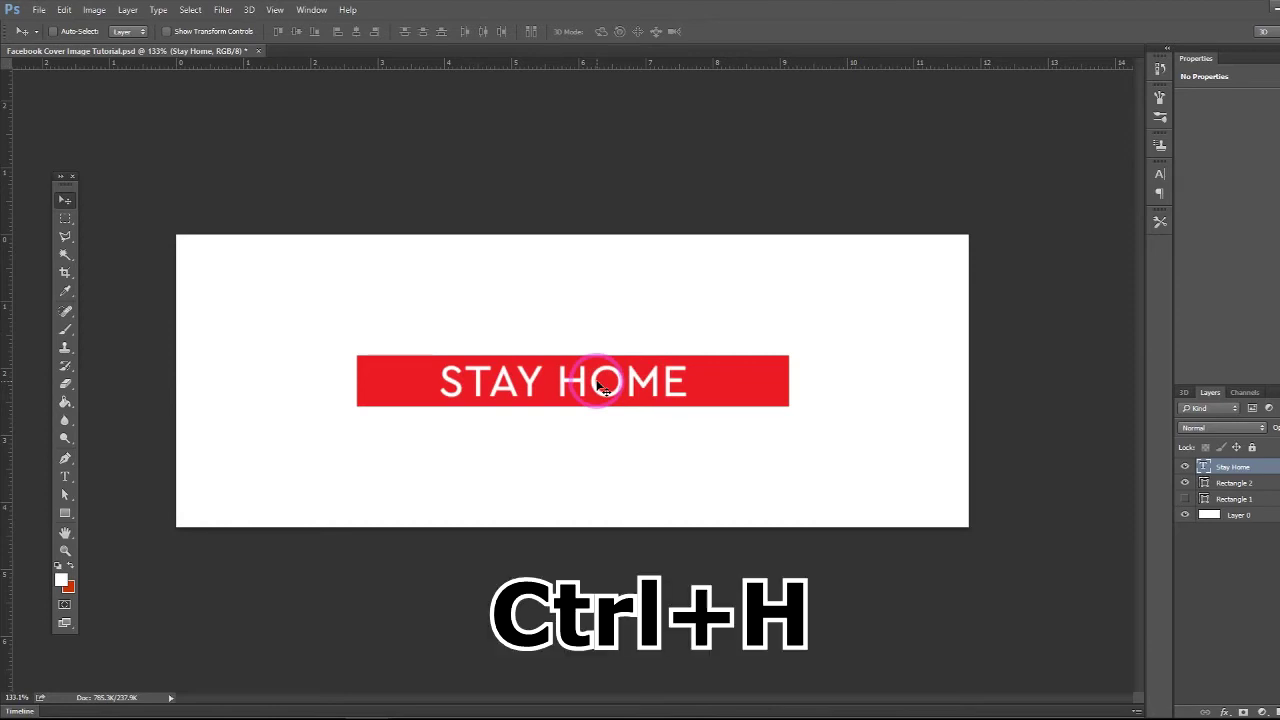
pyautogui.hotkey('ctrl', 'h')
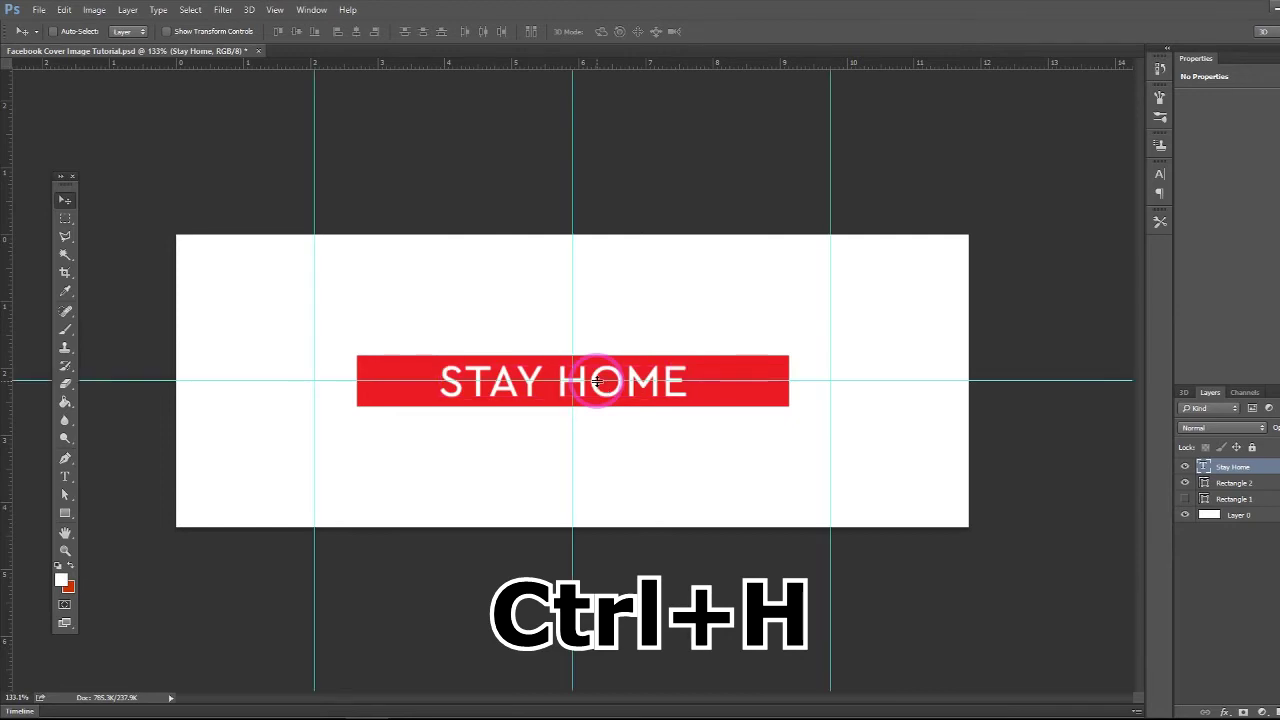
pyautogui.click(91, 10)
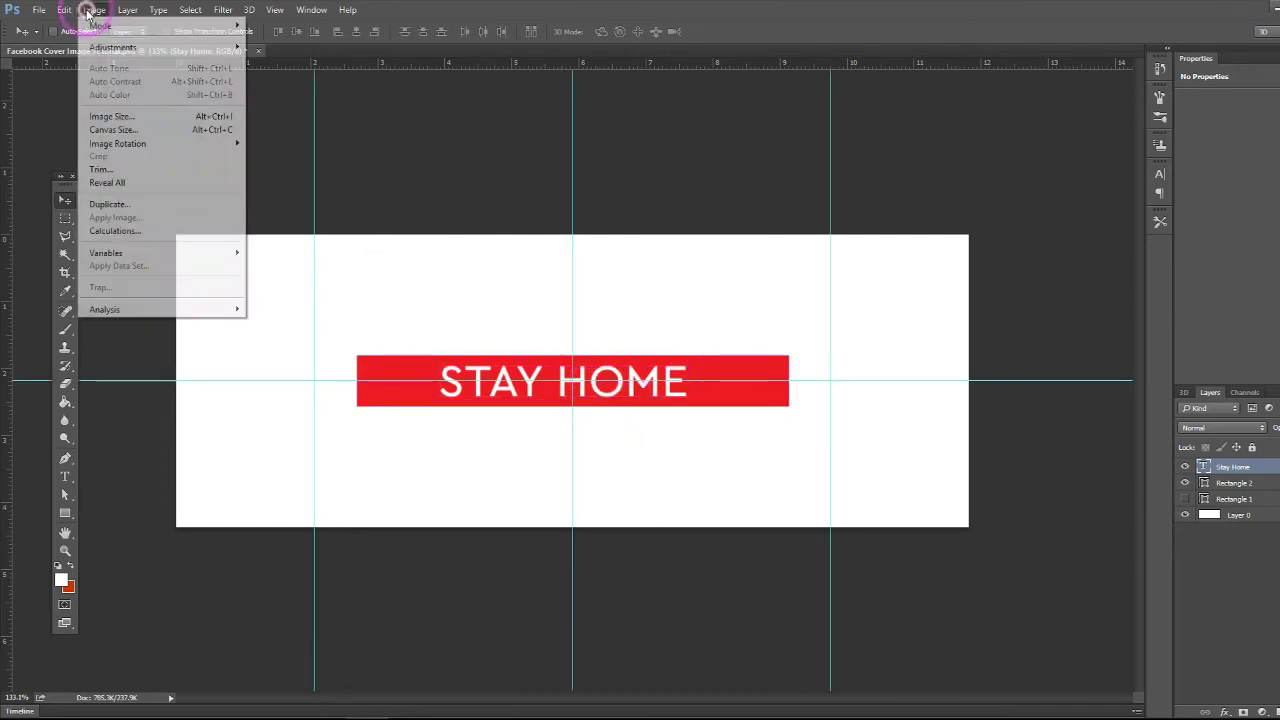
pyautogui.click(63, 10)
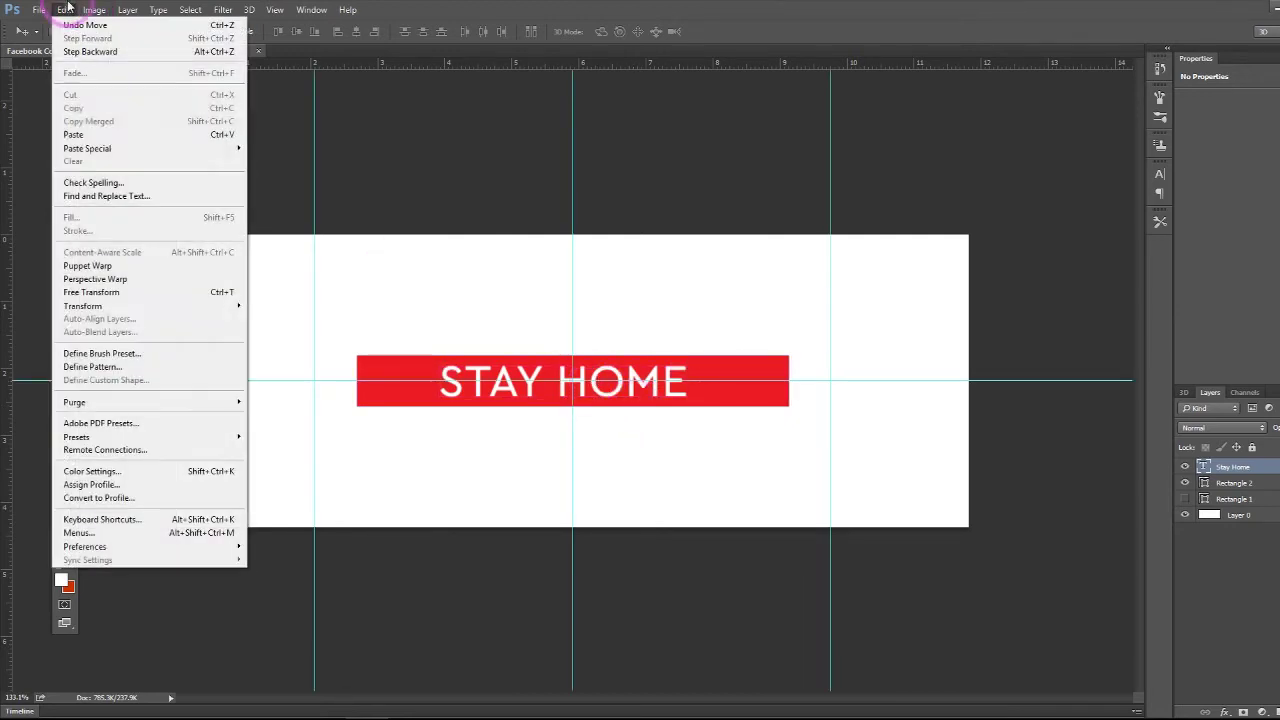
pyautogui.click(119, 295)
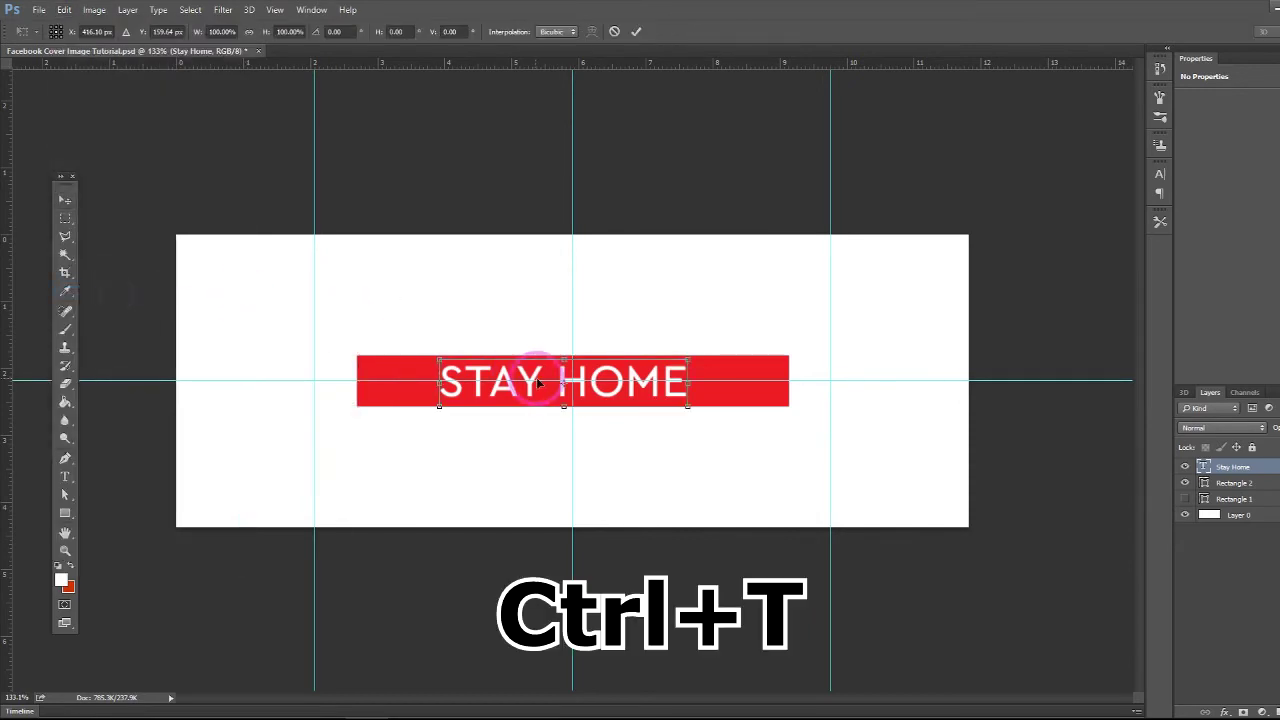
pyautogui.moveTo(596, 392); pyautogui.dragTo(603, 384)
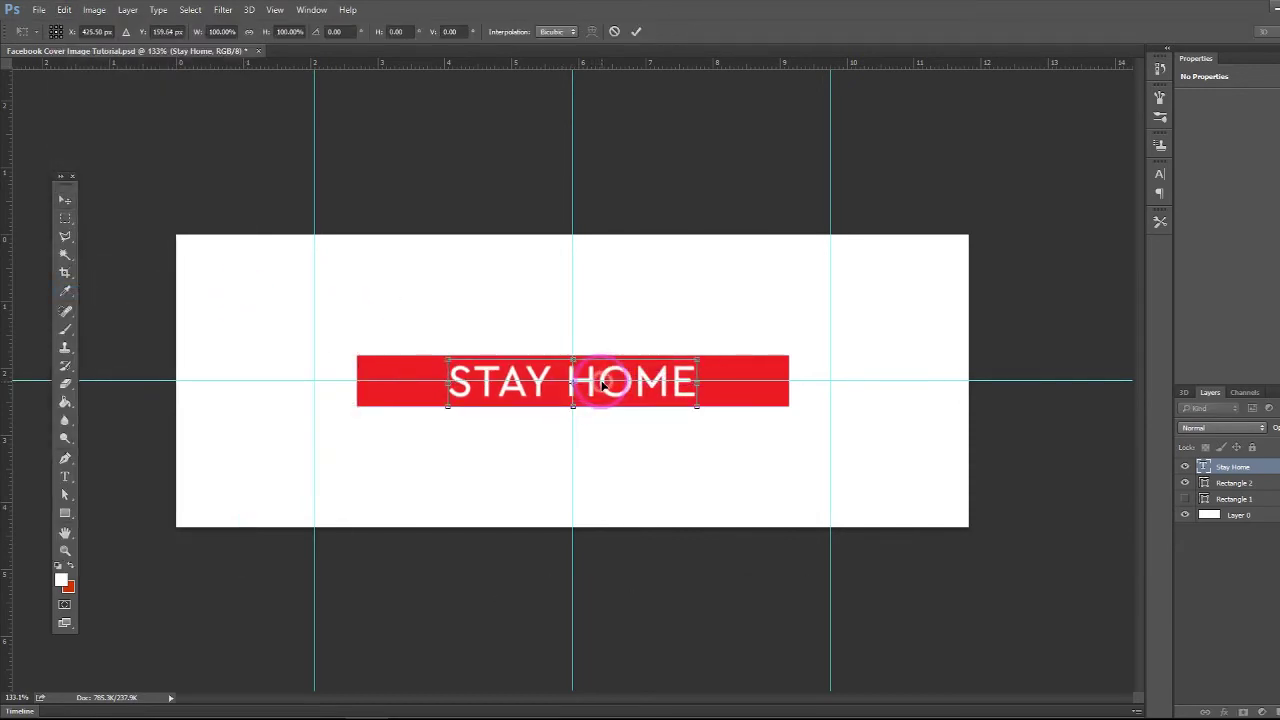
pyautogui.press('Left')
pyautogui.press('Up')
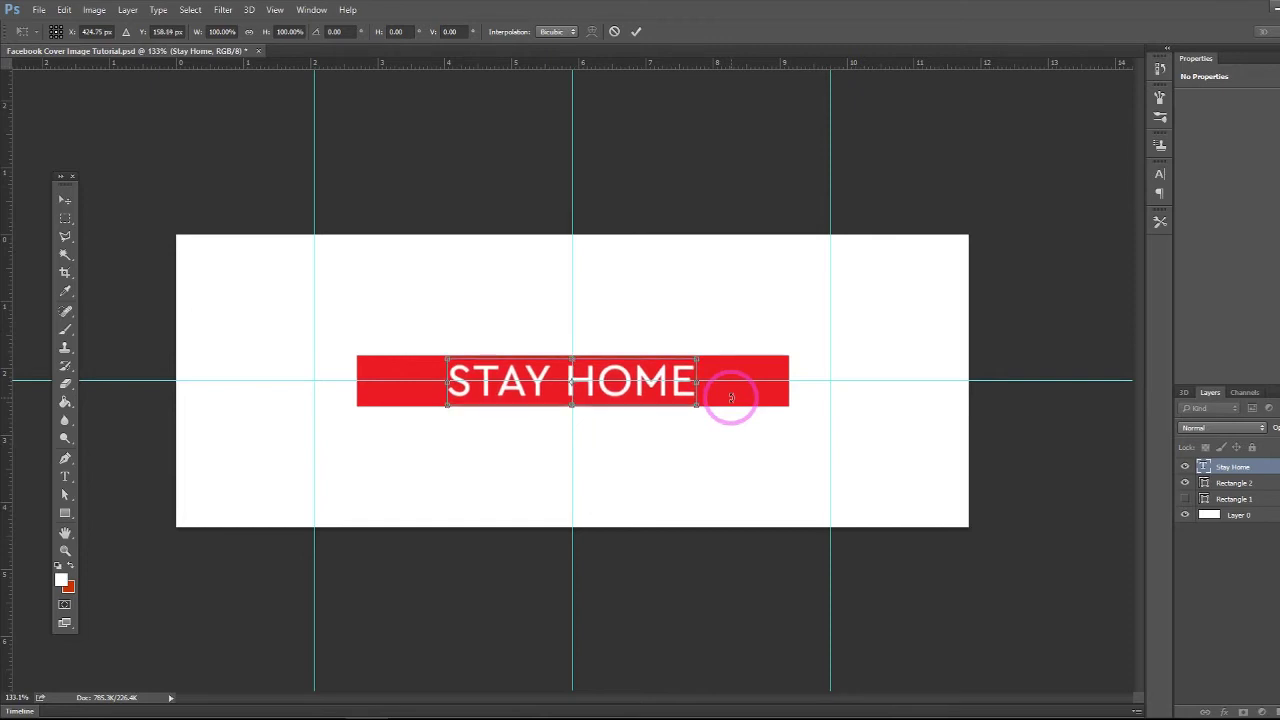
pyautogui.press('Up')
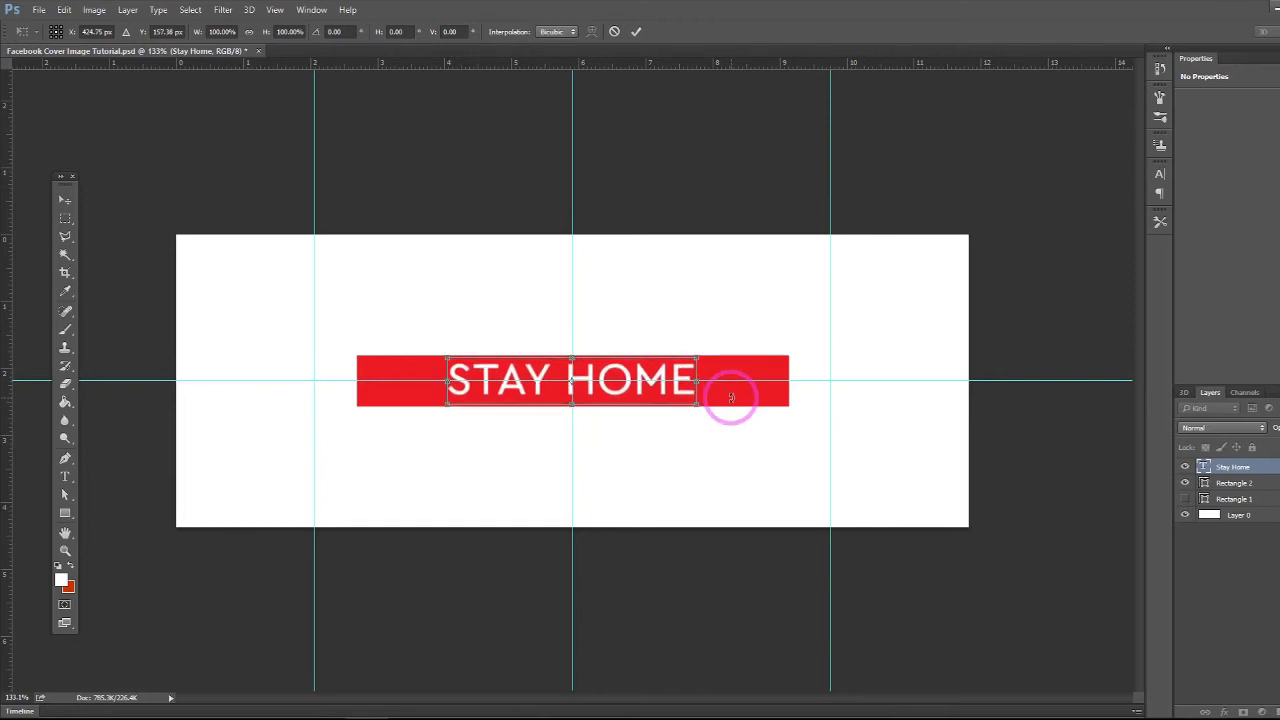
pyautogui.press('Return')
pyautogui.hotkey('ctrl', ';')
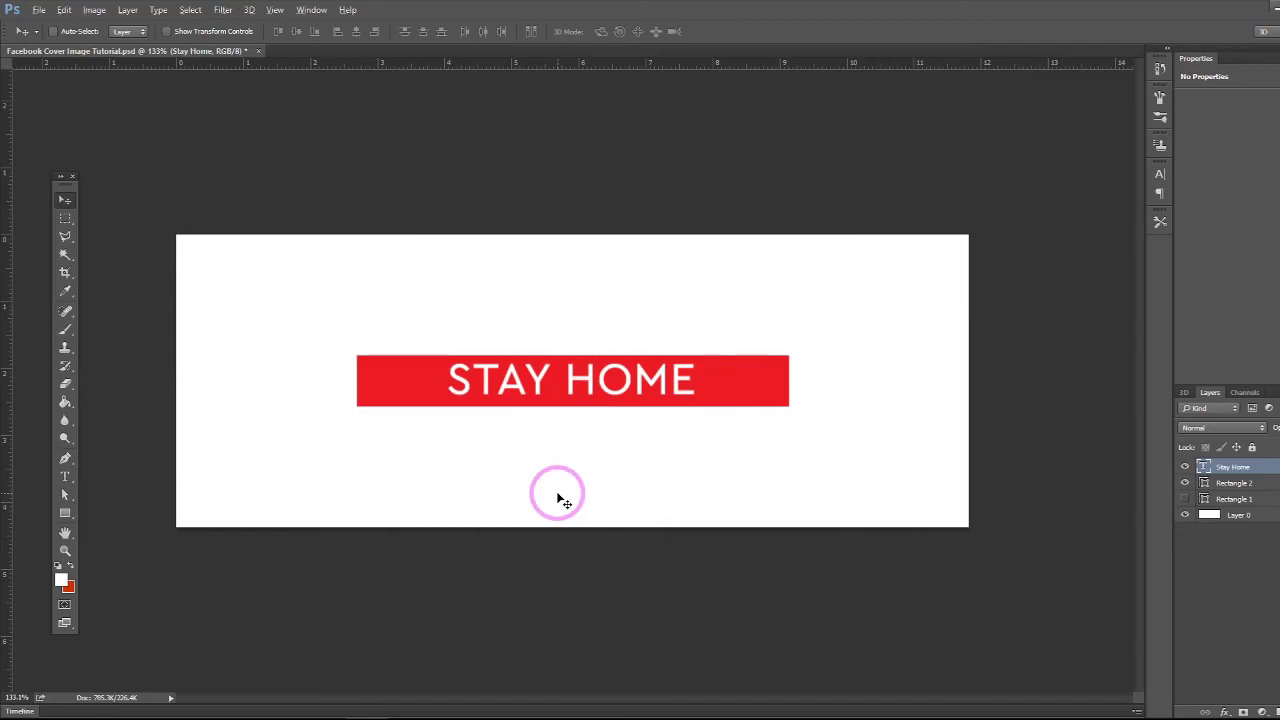
pyautogui.hotkey('alt', 'Tab')
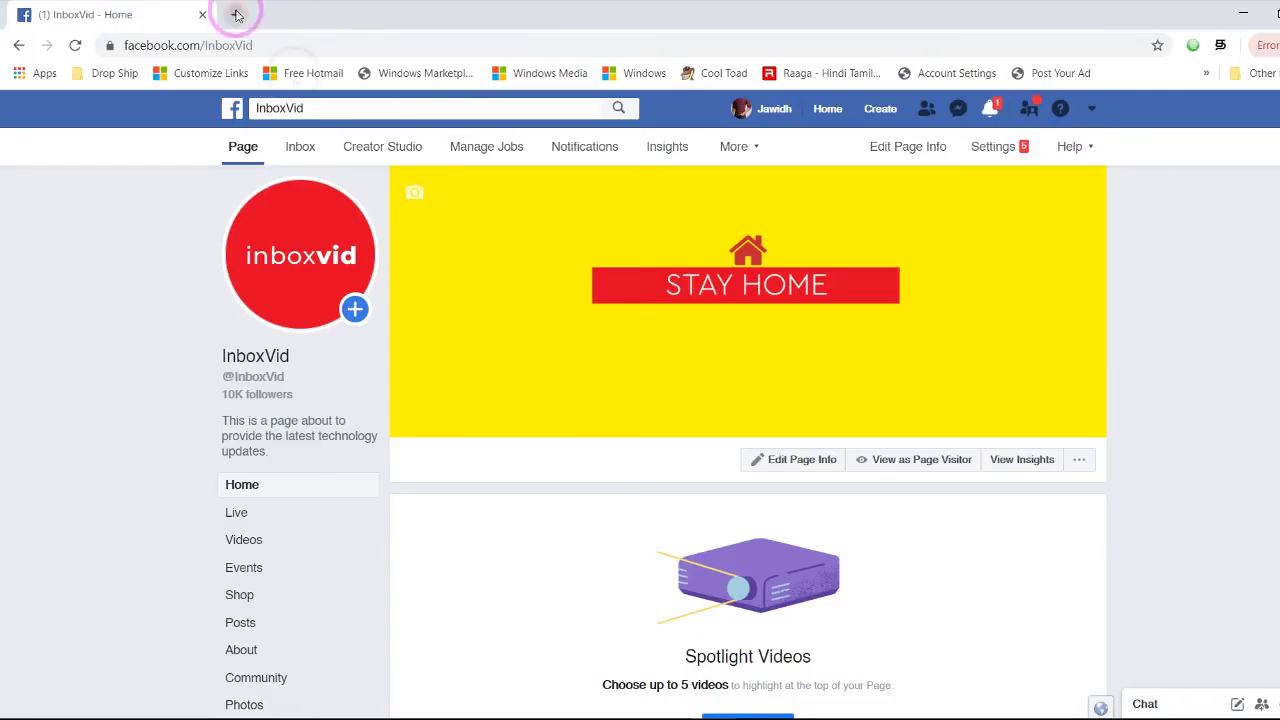
# In a new Chrome tab, go to Google and search Google Images for 'Home icon'.
pyautogui.click(237, 14)
pyautogui.write('google.com')
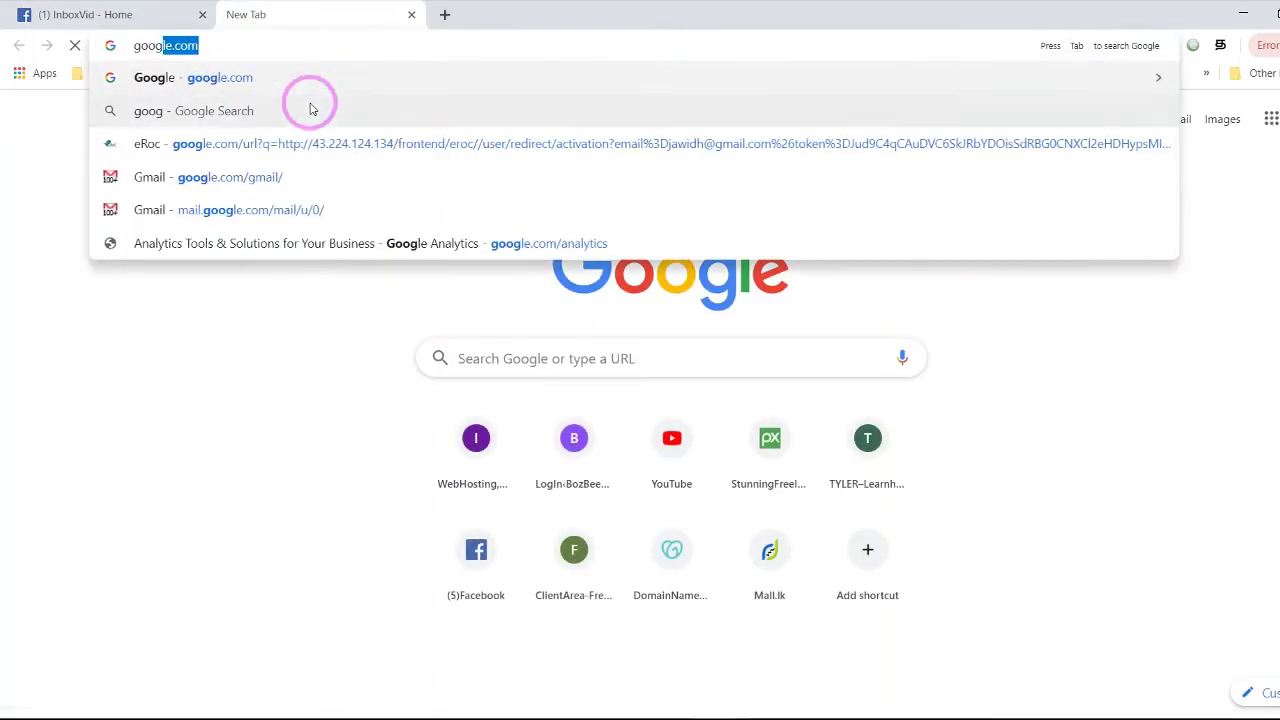
pyautogui.press('Return')
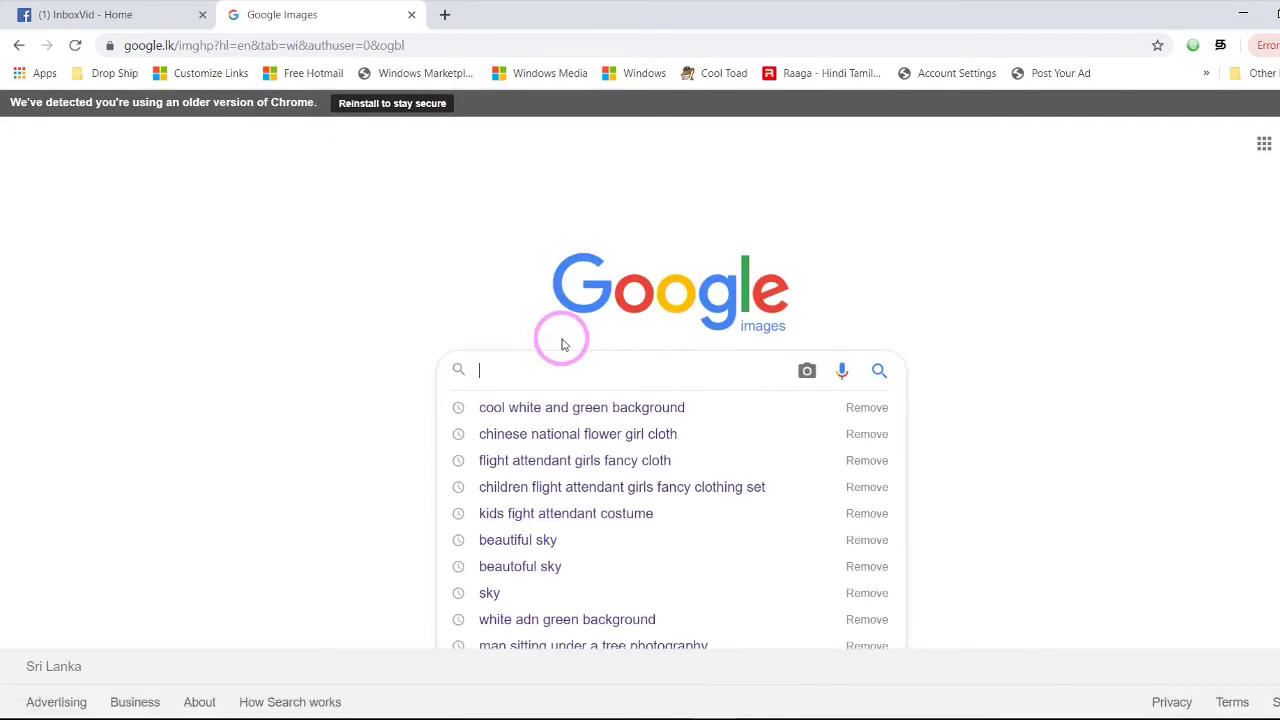
pyautogui.write('Home')
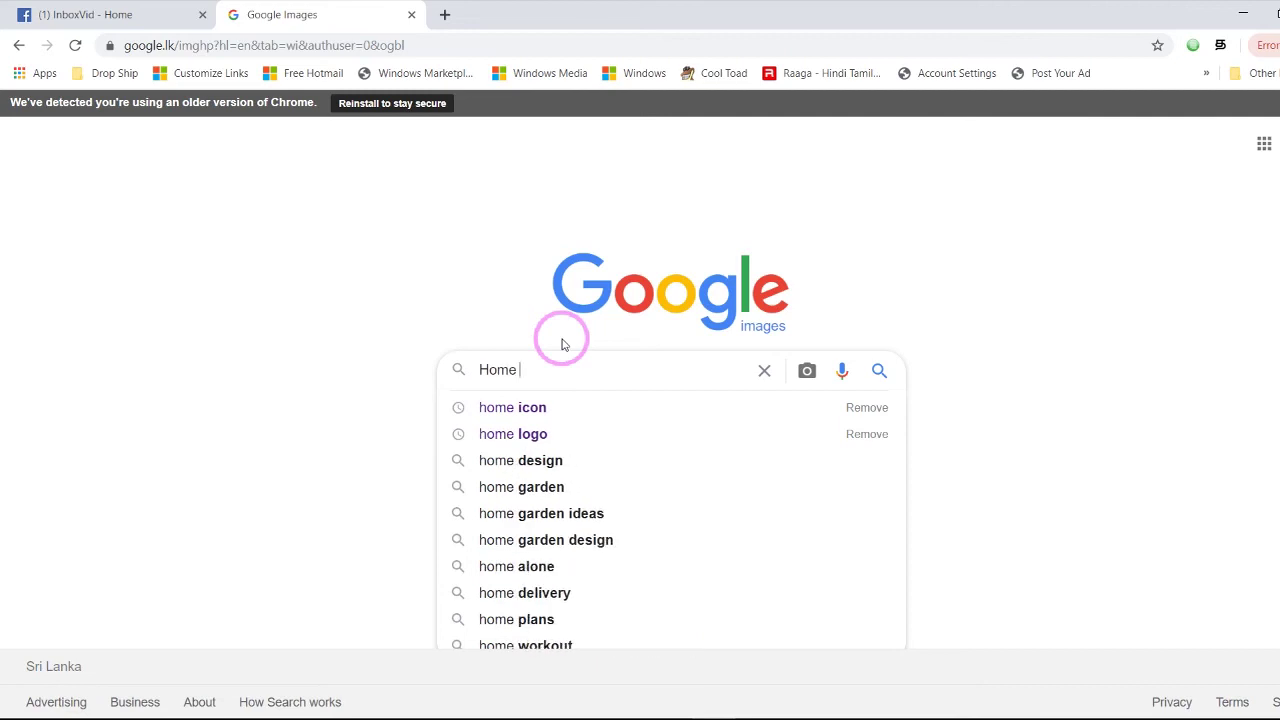
pyautogui.write(' icon')
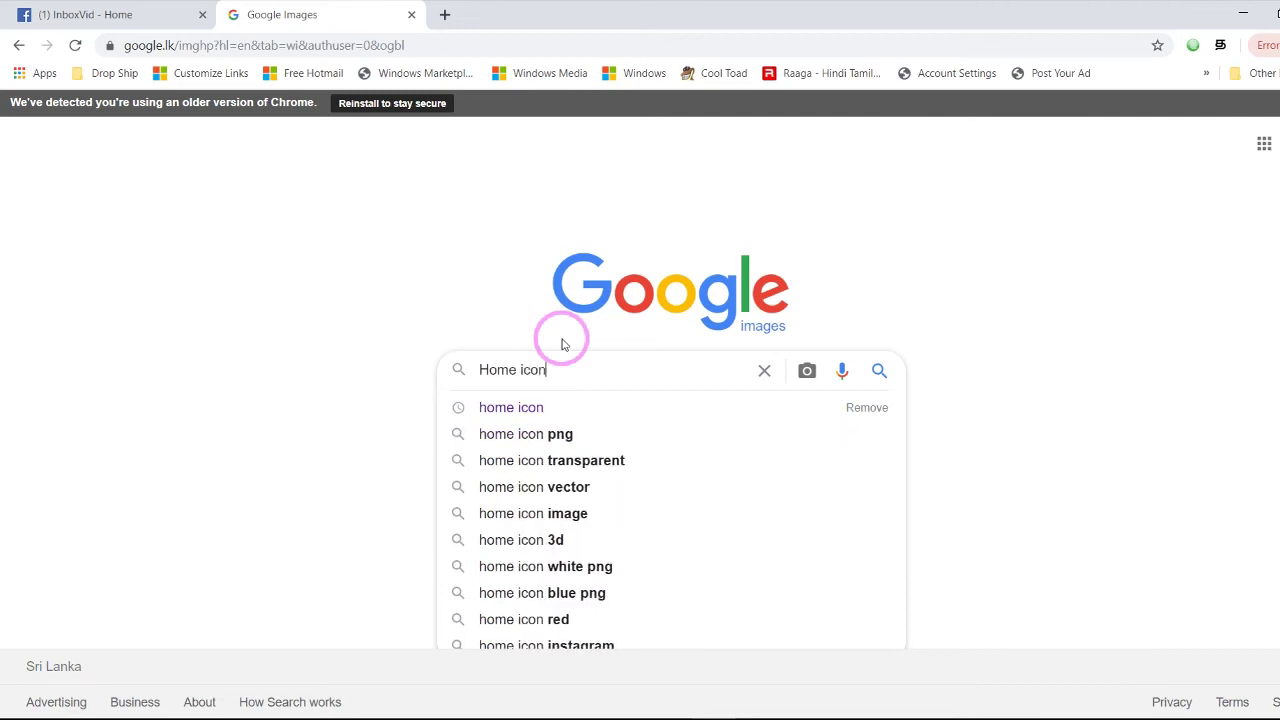
pyautogui.press('Return')
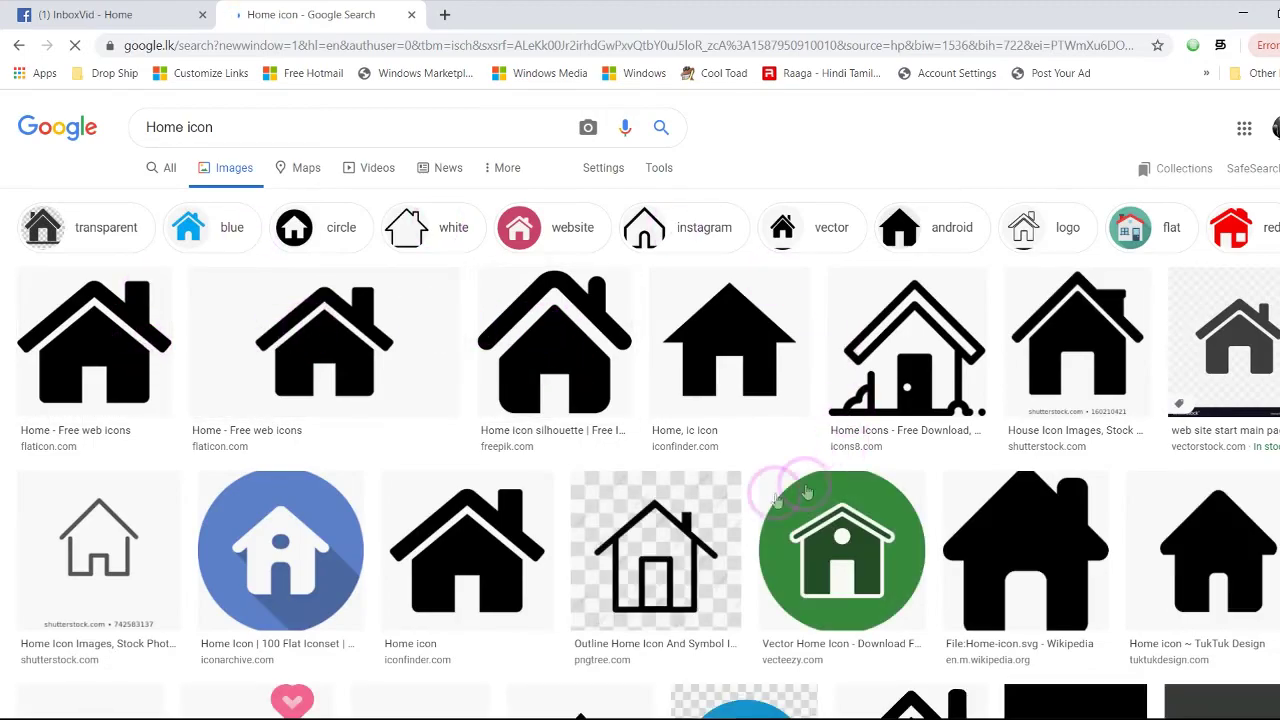
# Filter the Home icon image results by Color: Transparent and browse them.
pyautogui.scroll(-1, 680, 492)
pyautogui.scroll(-5, 678, 445)
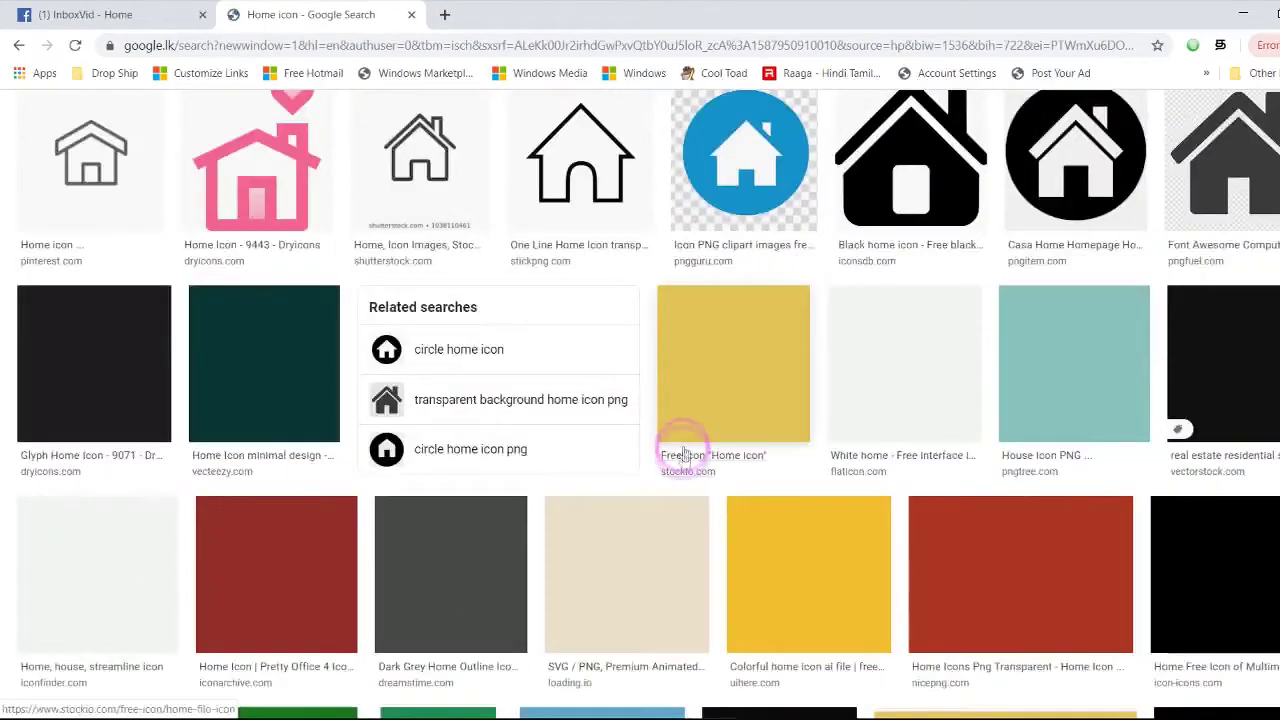
pyautogui.scroll(5, 686, 451)
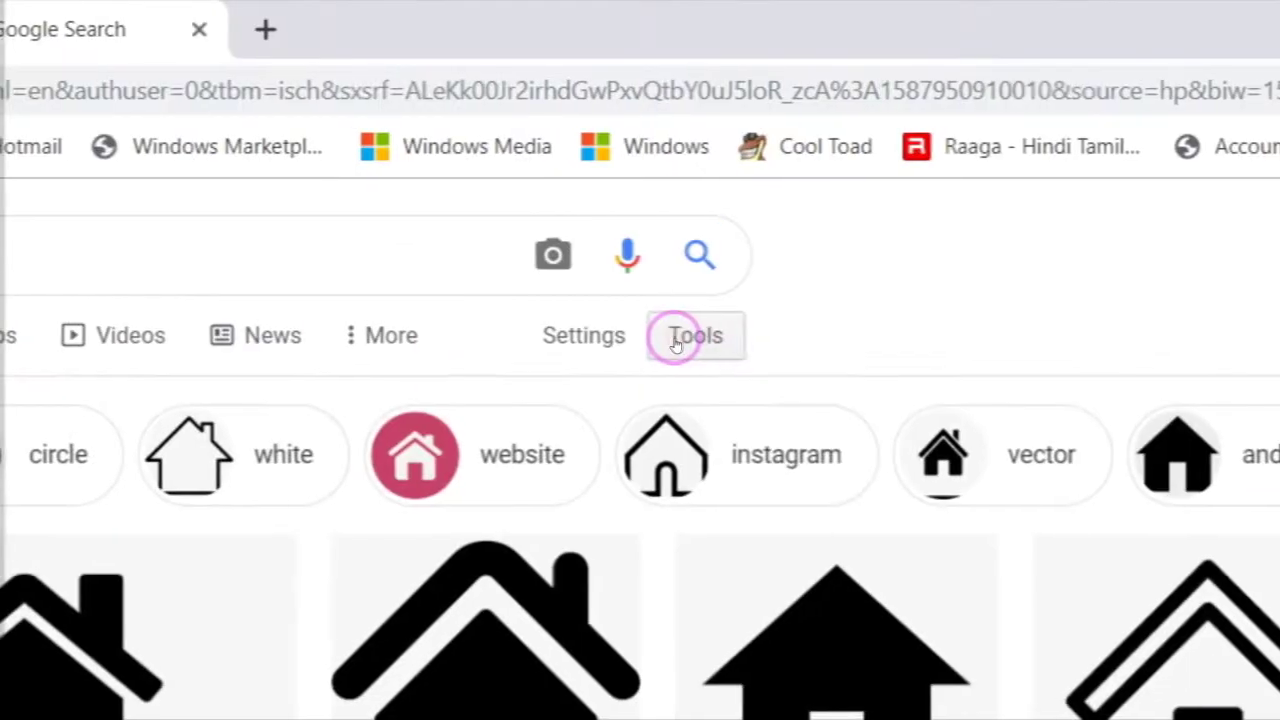
pyautogui.click(670, 368)
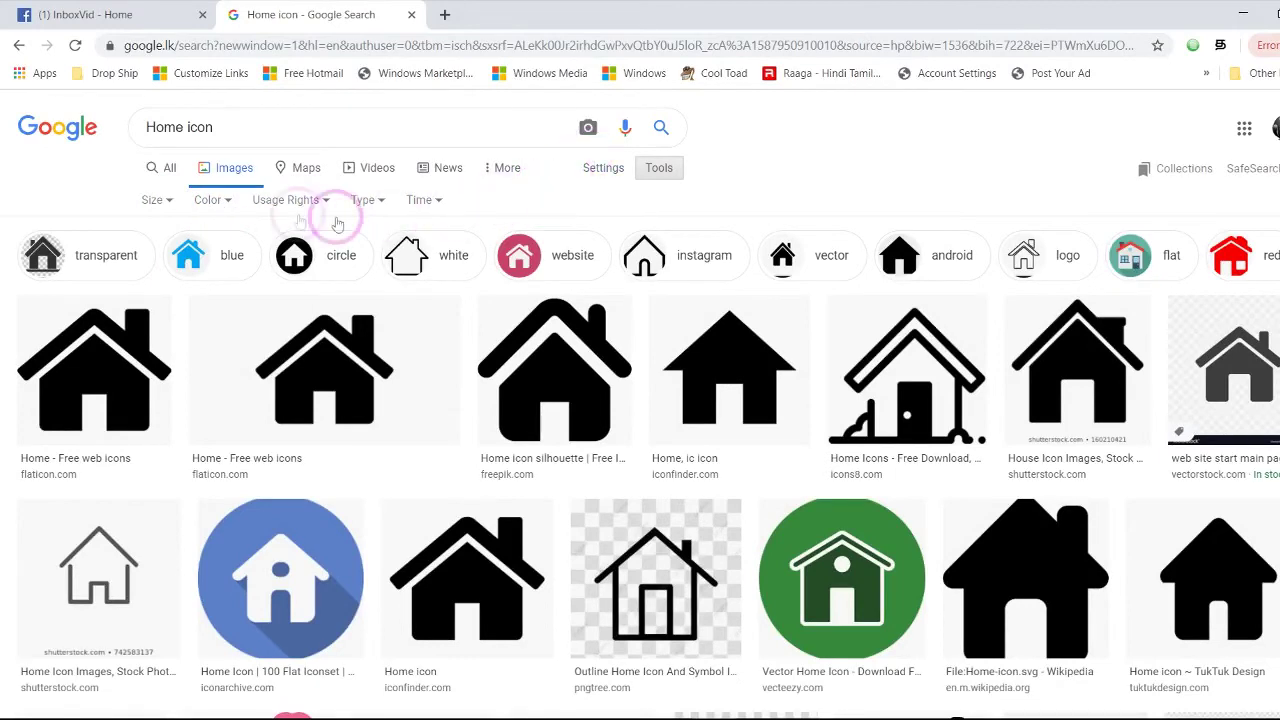
pyautogui.click(227, 201)
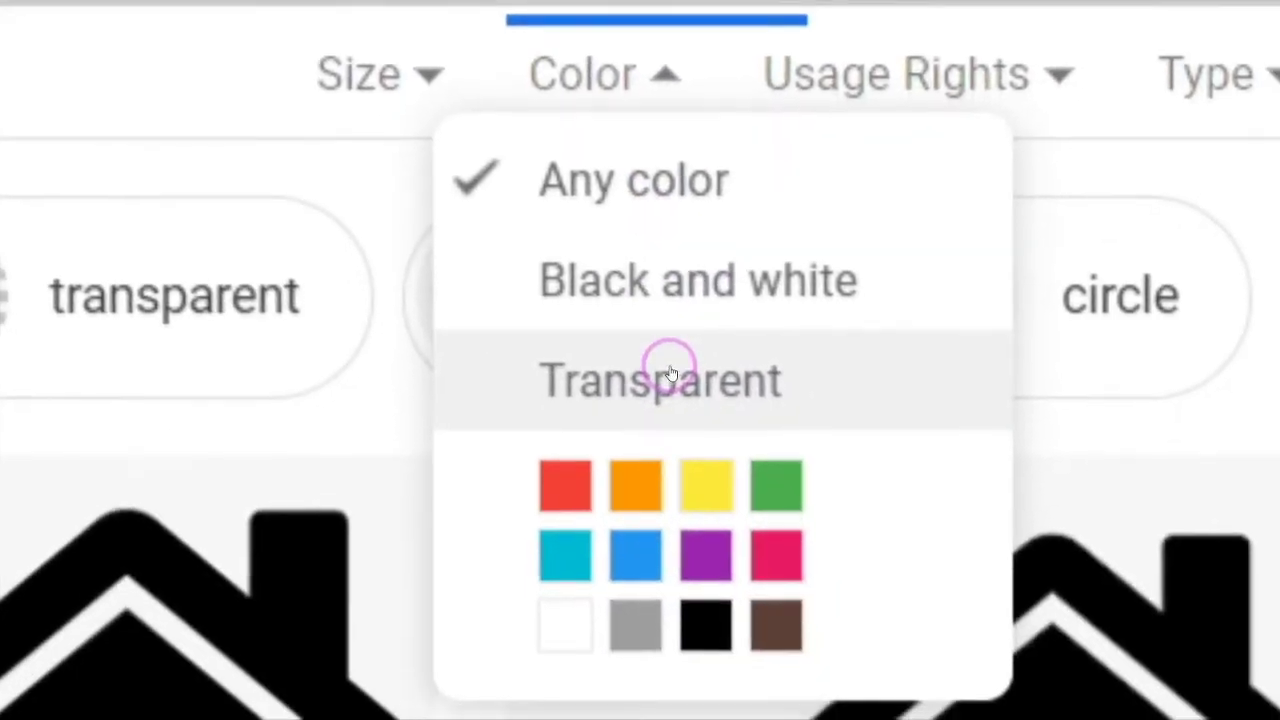
pyautogui.click(669, 367)
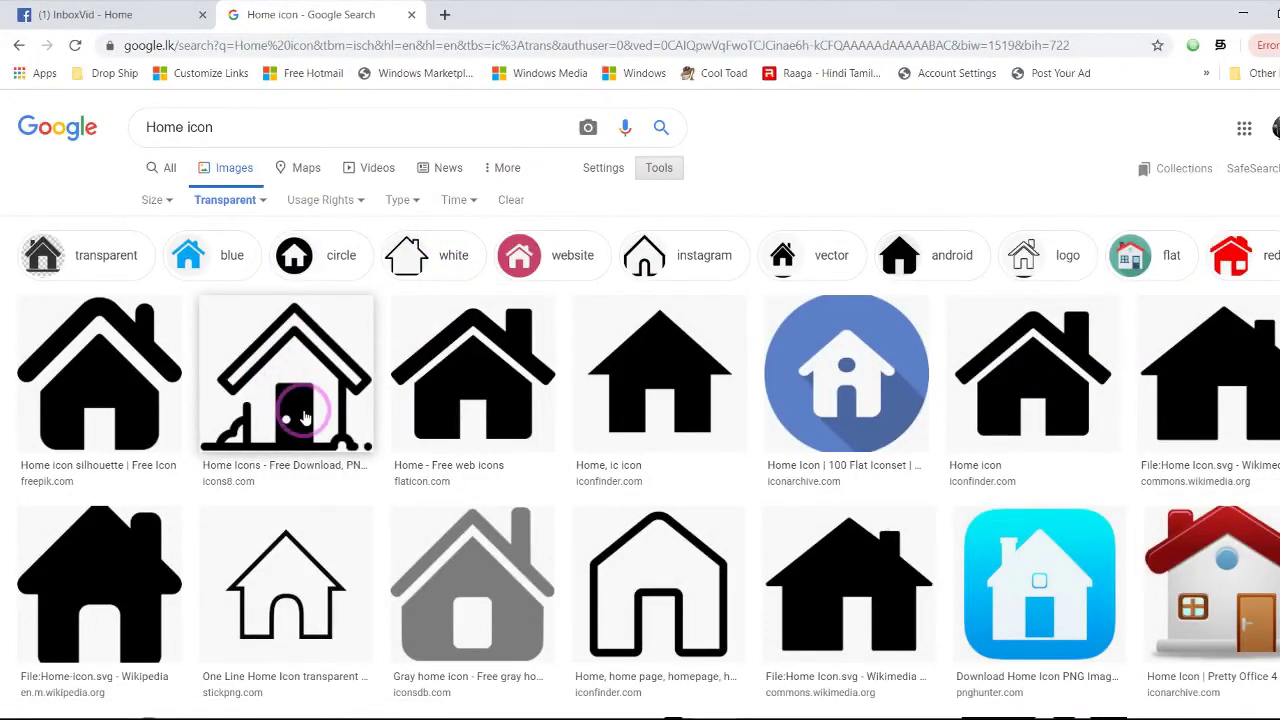
pyautogui.scroll(-8, 486, 486)
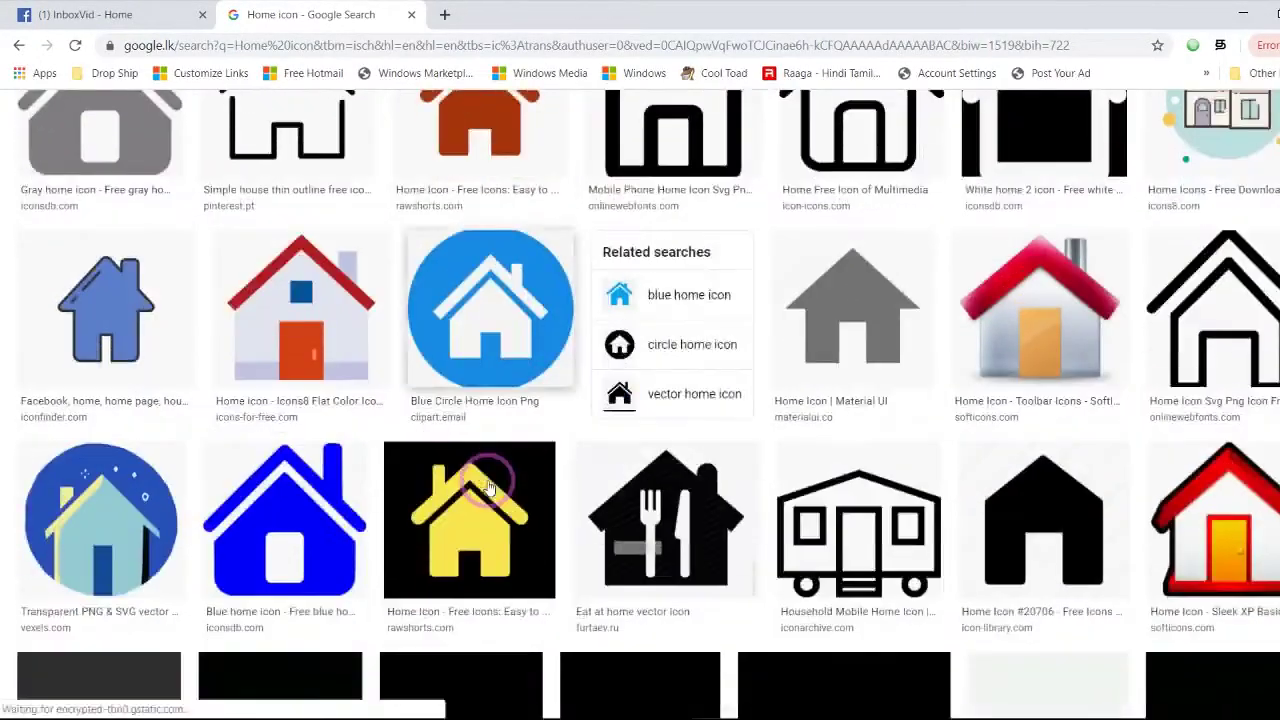
pyautogui.scroll(5, 860, 533)
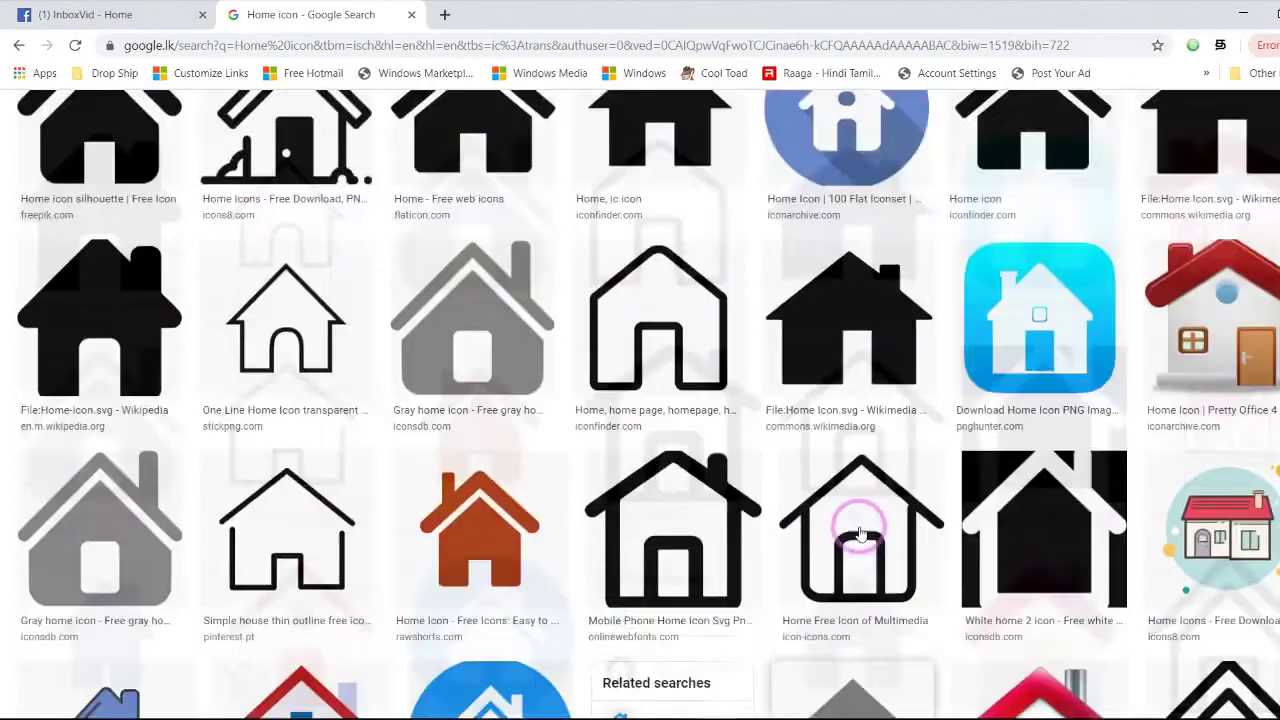
pyautogui.scroll(3, 857, 523)
pyautogui.scroll(-5, 857, 523)
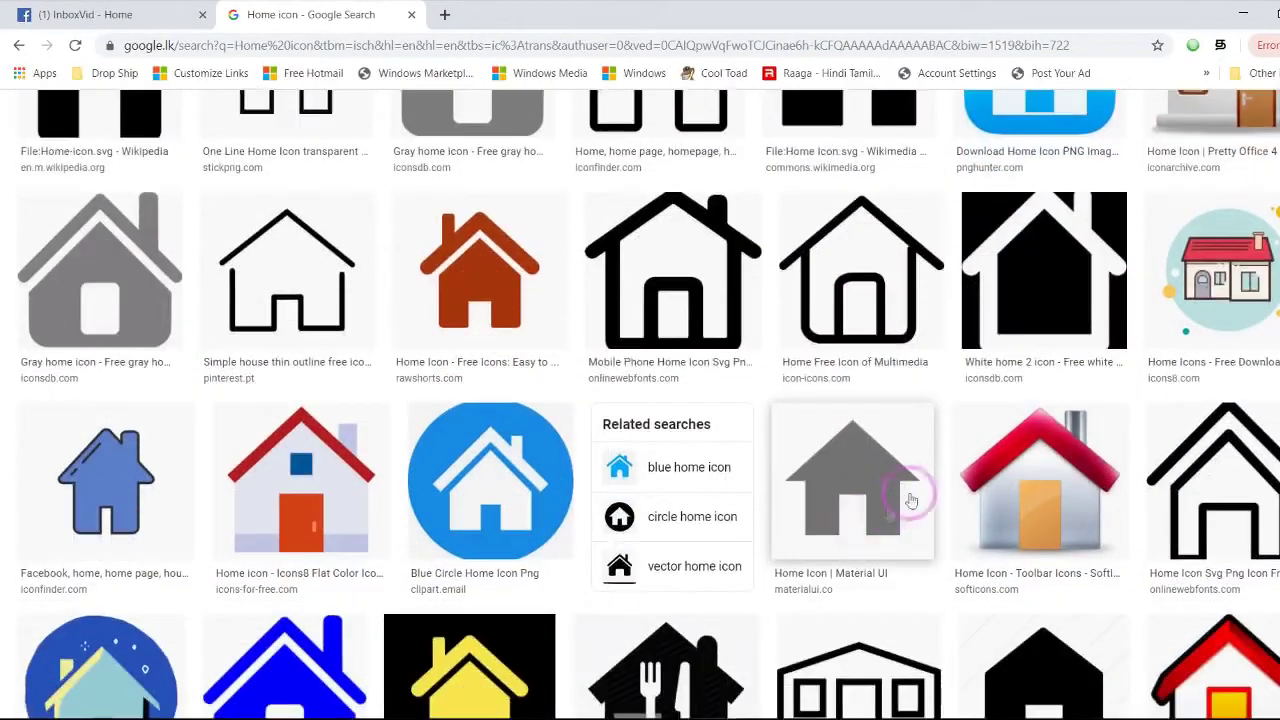
pyautogui.scroll(-3, 987, 425)
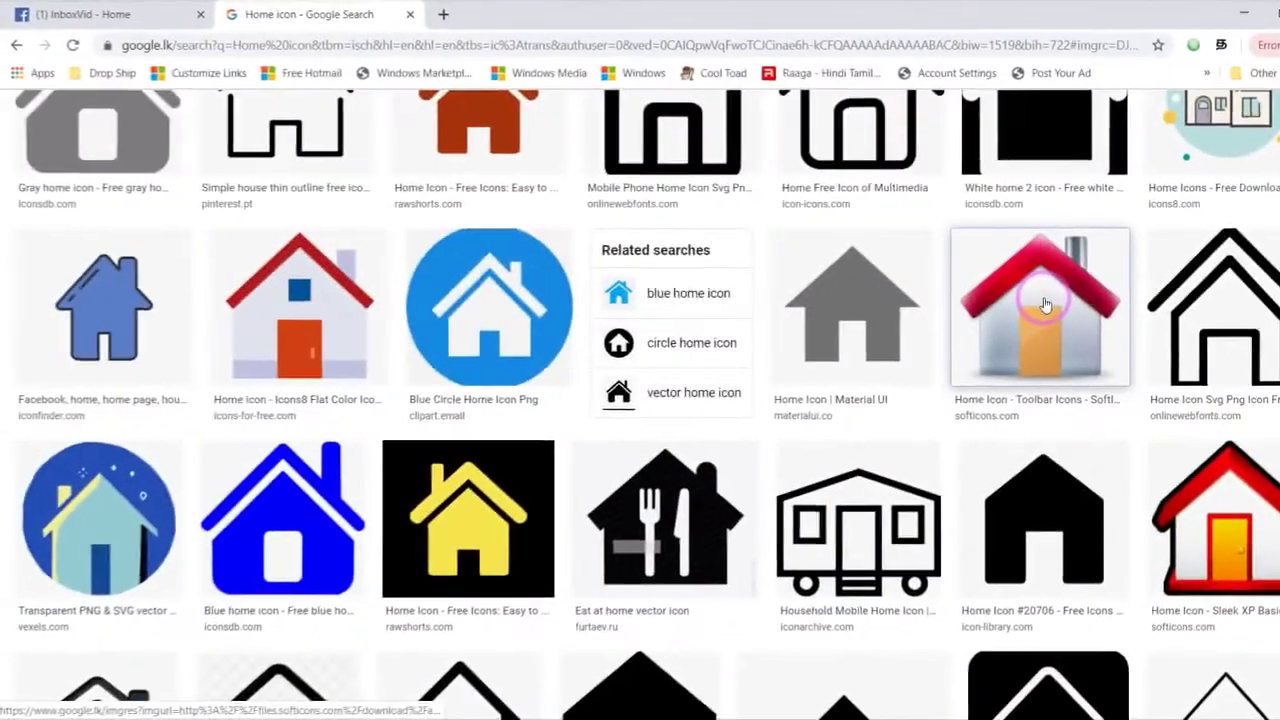
# Save the red-roof house icon preview as unnamed.png and go to its Softicons source tab.
pyautogui.click(784, 368)
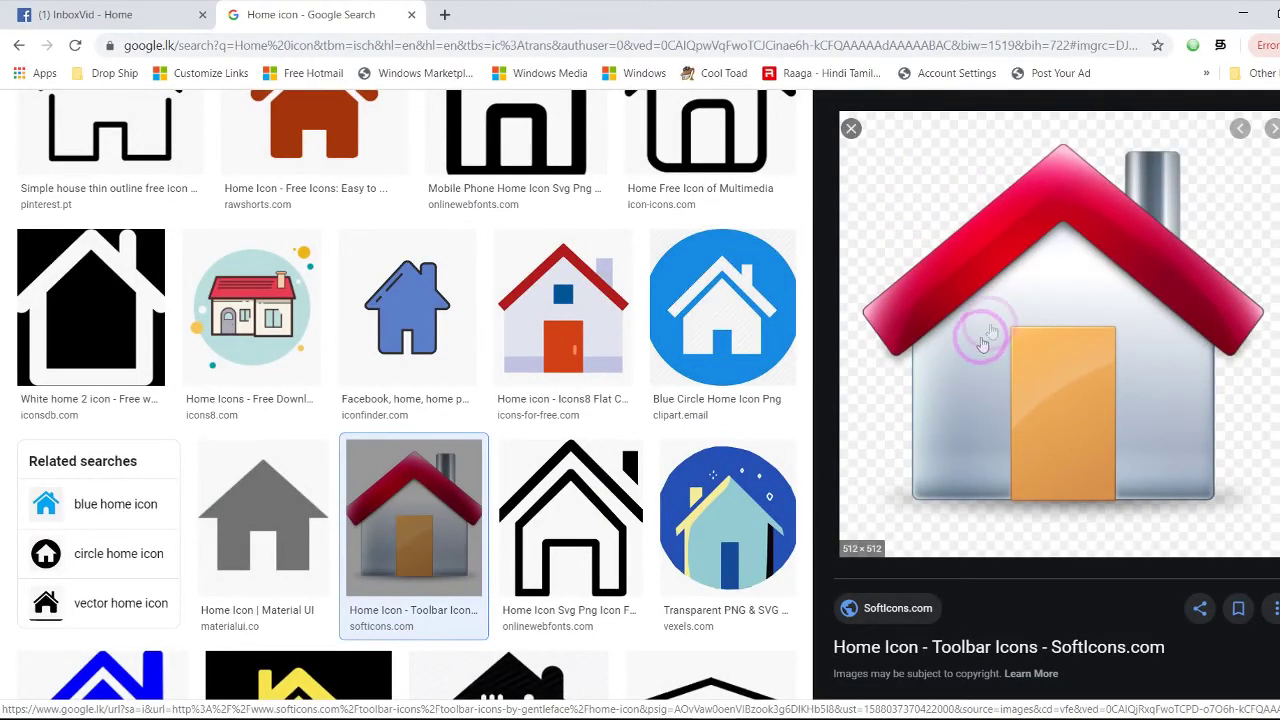
pyautogui.rightClick(1018, 302)
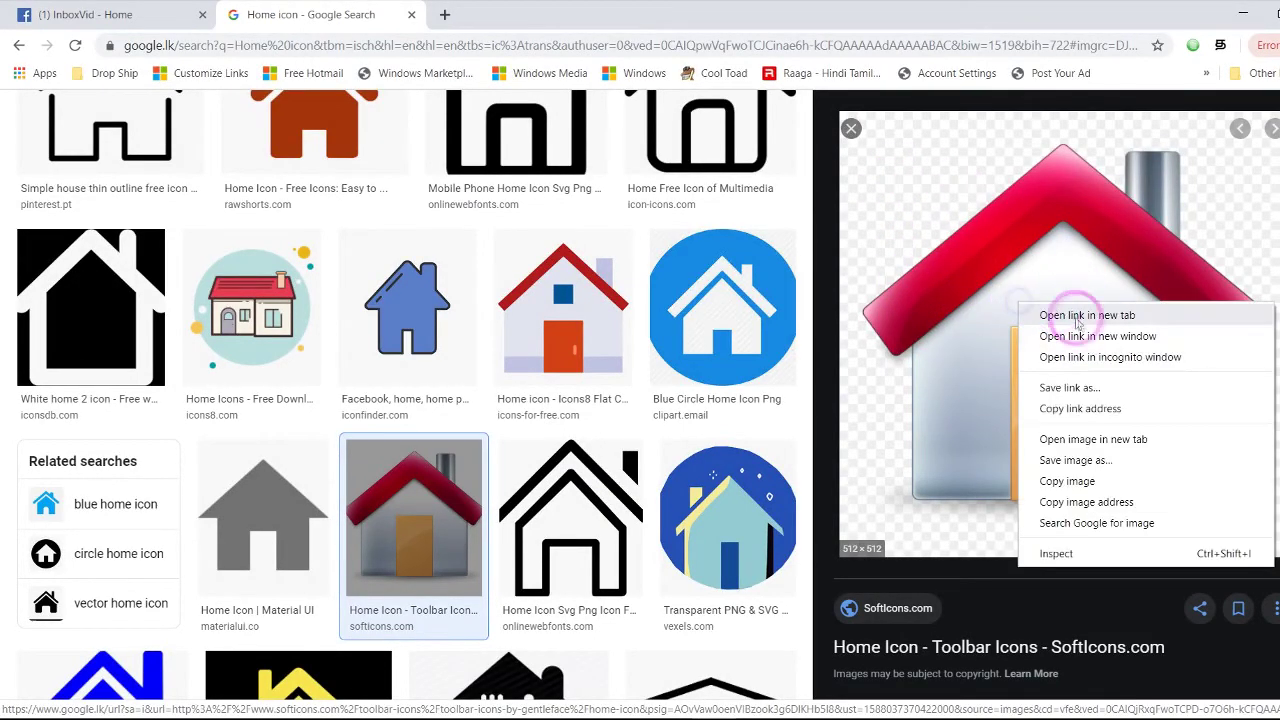
pyautogui.click(1068, 460)
pyautogui.scroll(-1, 1000, 343)
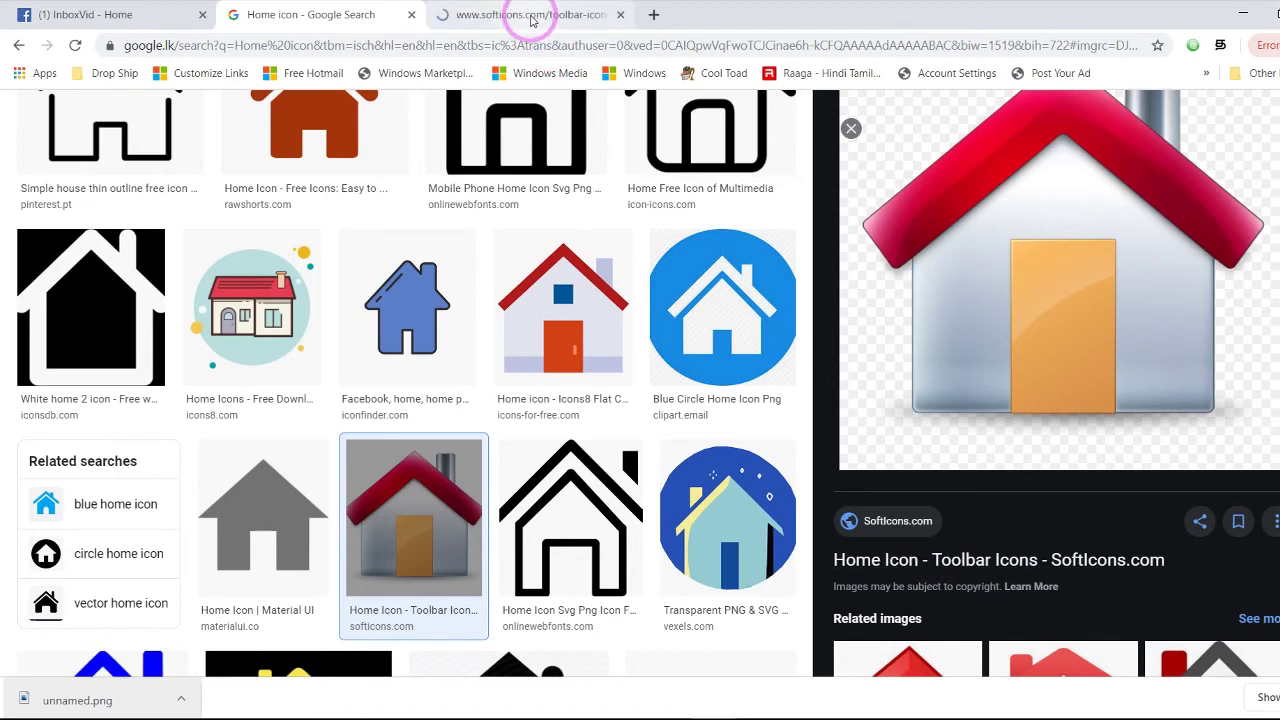
pyautogui.click(533, 17)
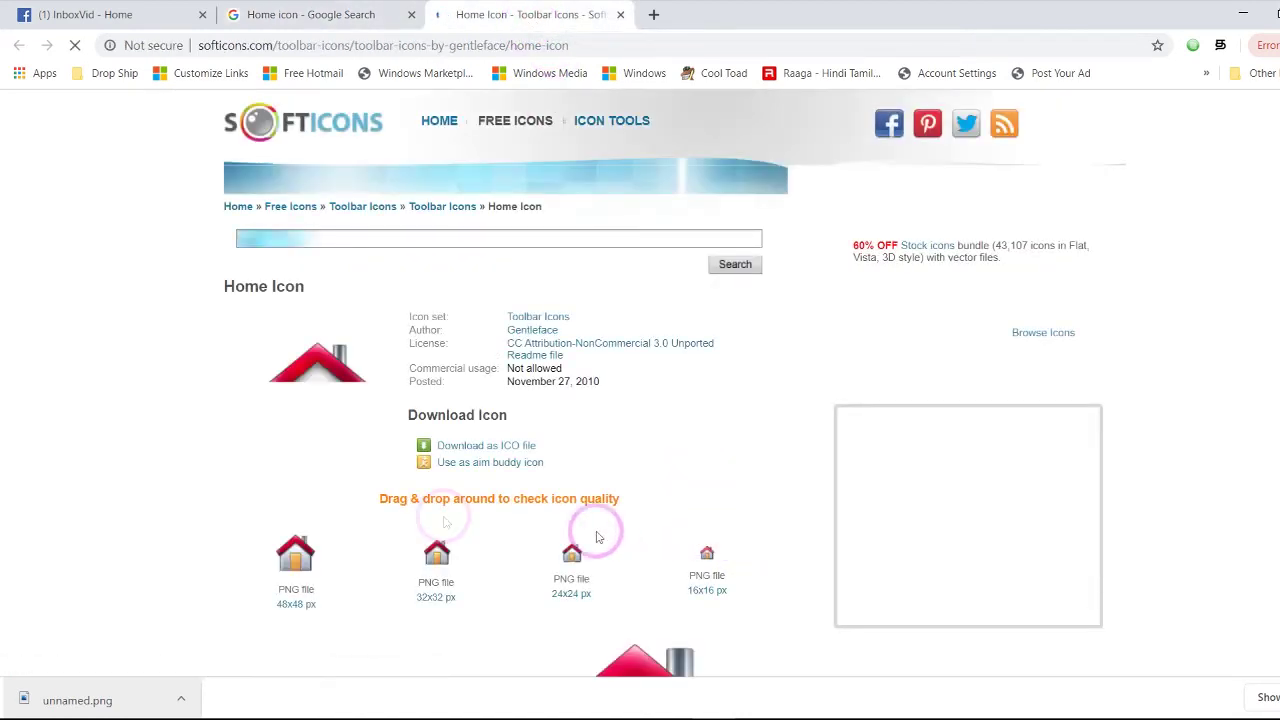
# Download the 512x512 px PNG of the house icon from Softicons as home.png.
pyautogui.click(318, 415)
pyautogui.scroll(-1, 423, 491)
pyautogui.click(310, 521)
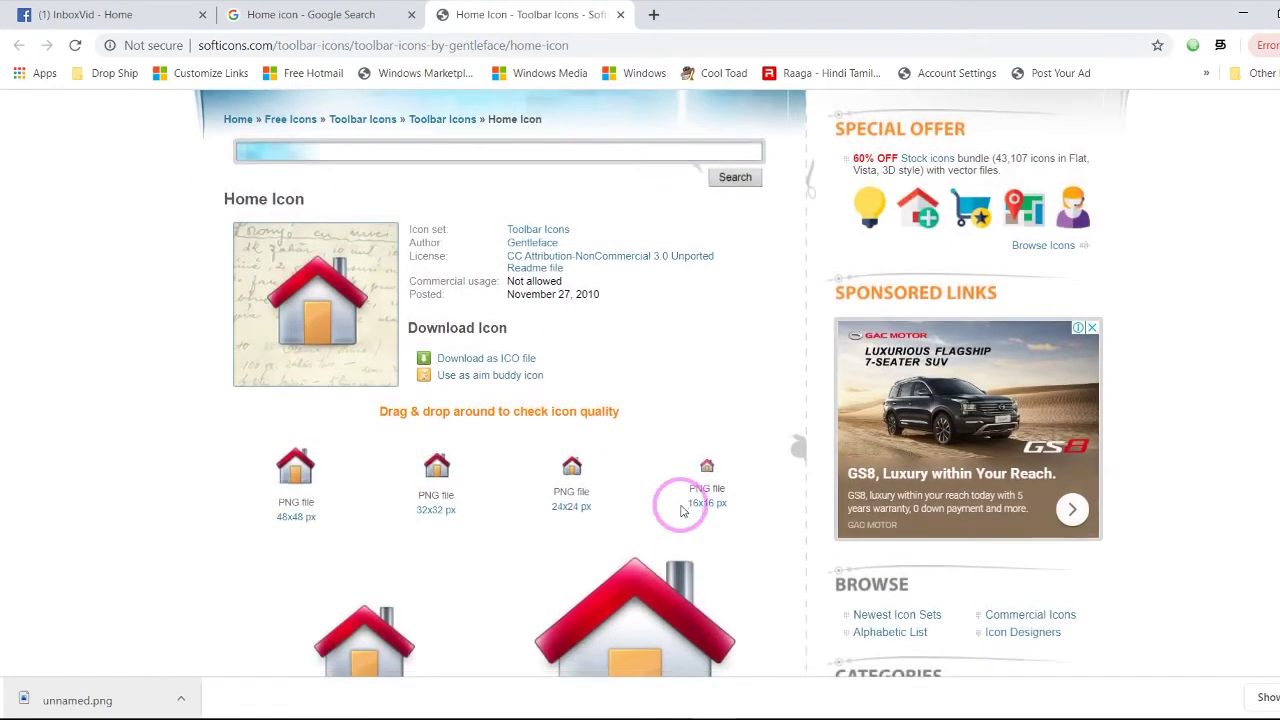
pyautogui.scroll(-3, 676, 517)
pyautogui.scroll(-6, 631, 517)
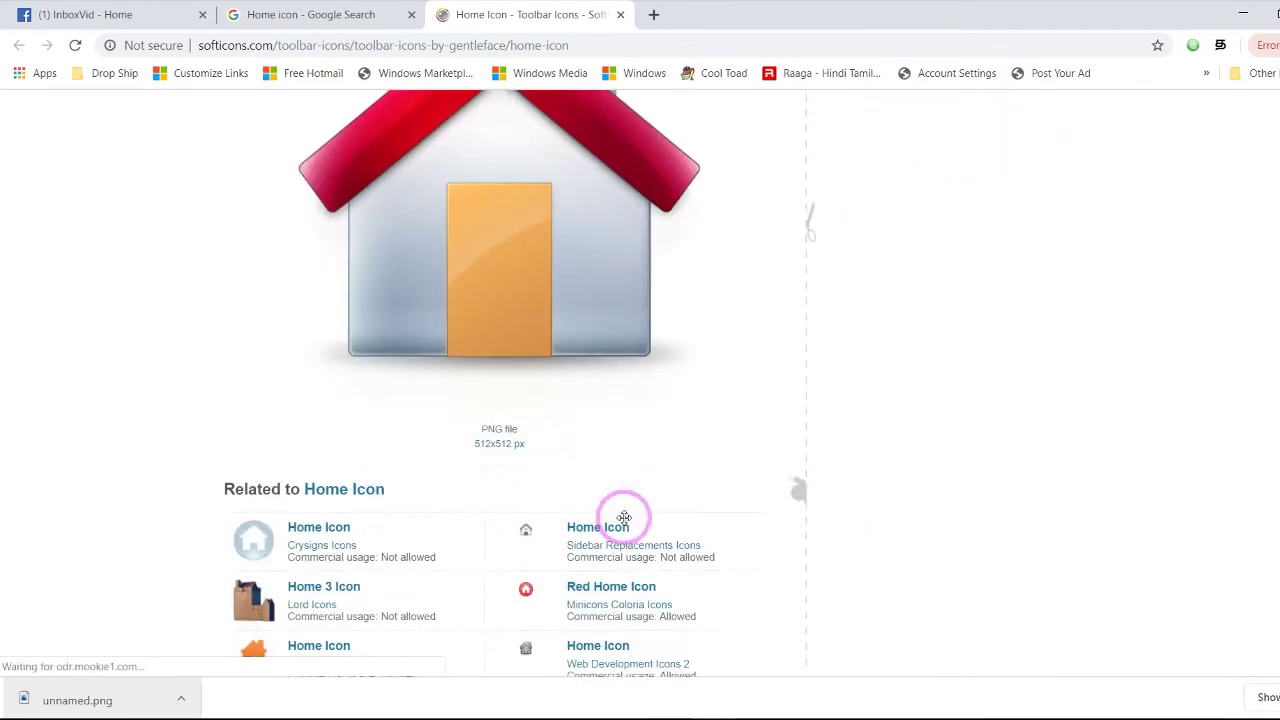
pyautogui.click(504, 428)
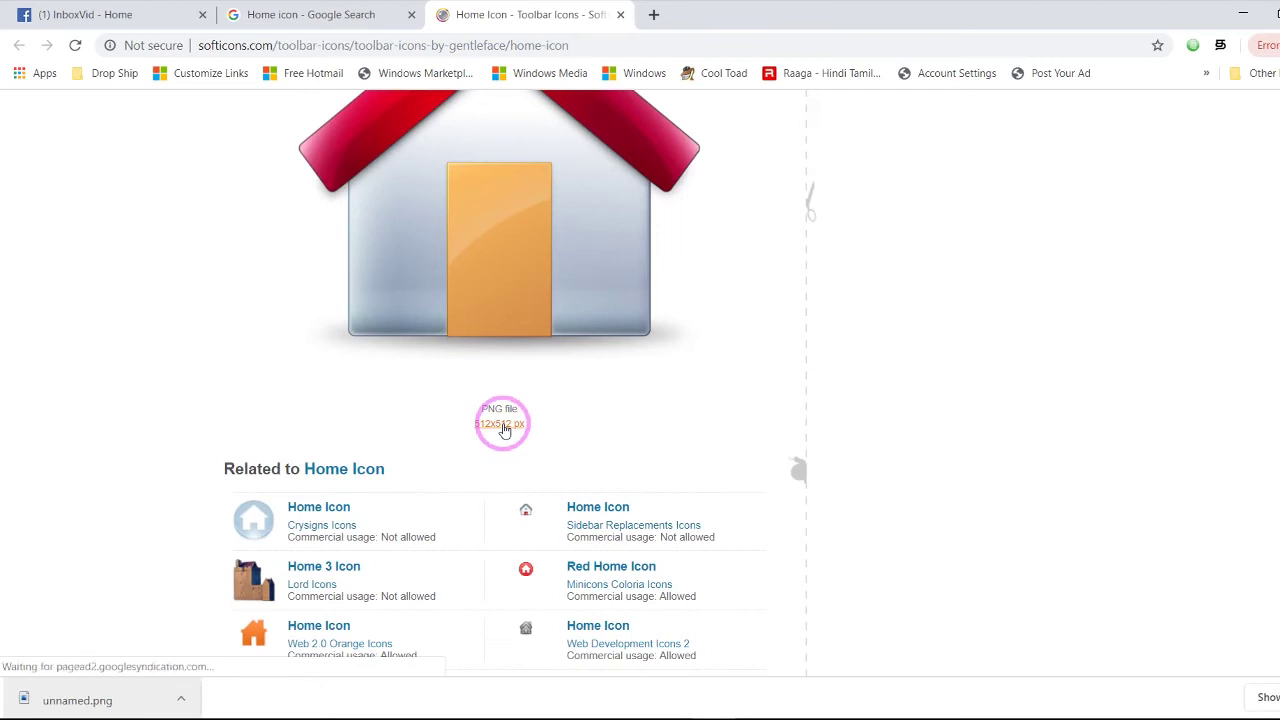
pyautogui.rightClick(503, 262)
pyautogui.click(494, 426)
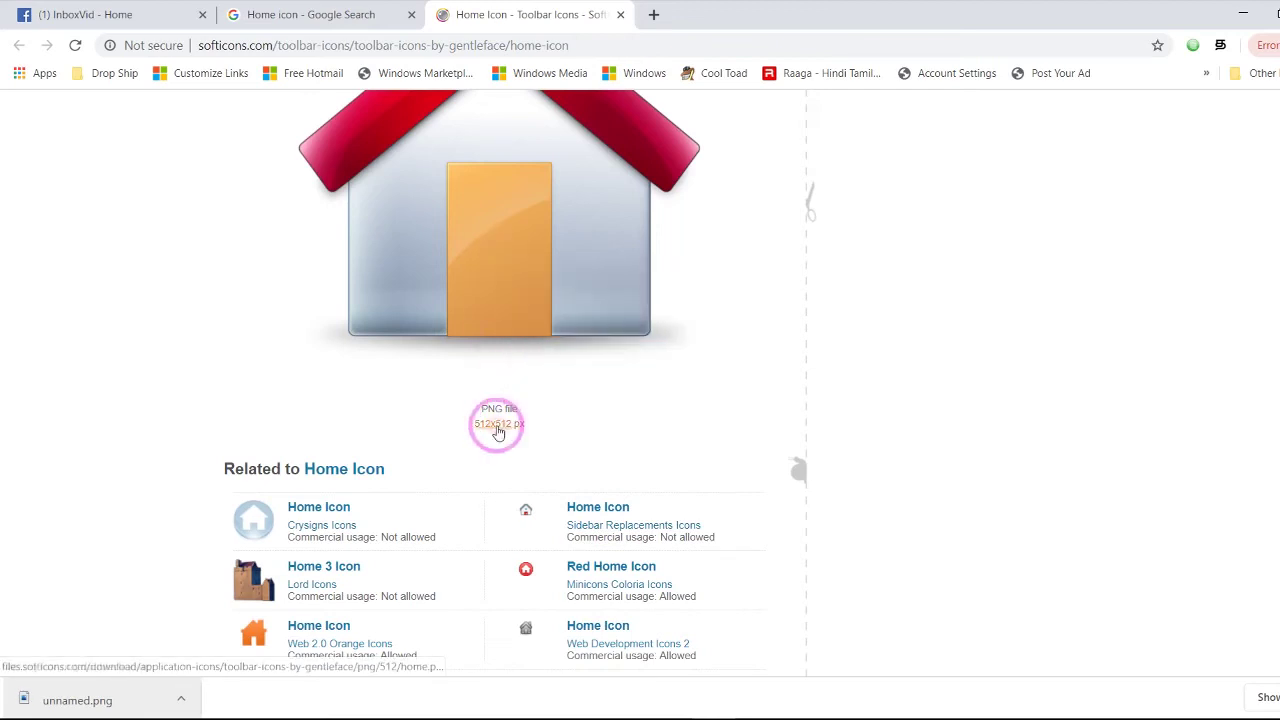
pyautogui.scroll(2, 471, 286)
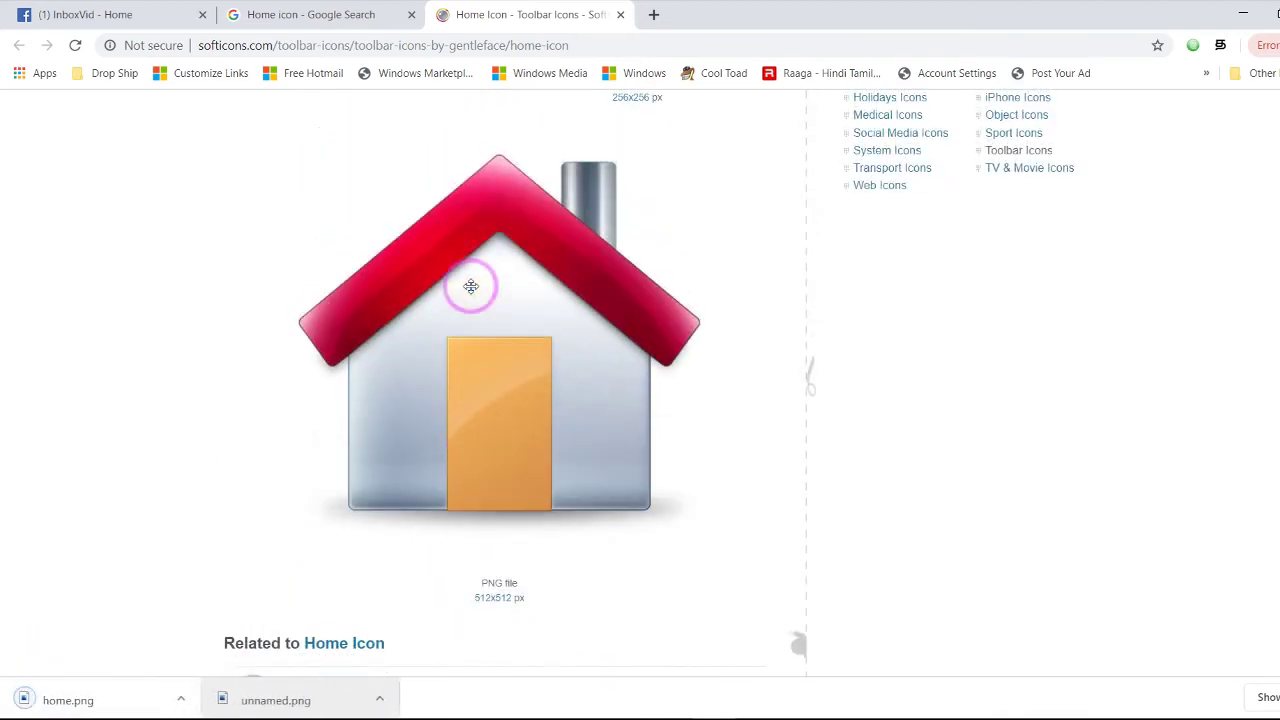
pyautogui.click(74, 700)
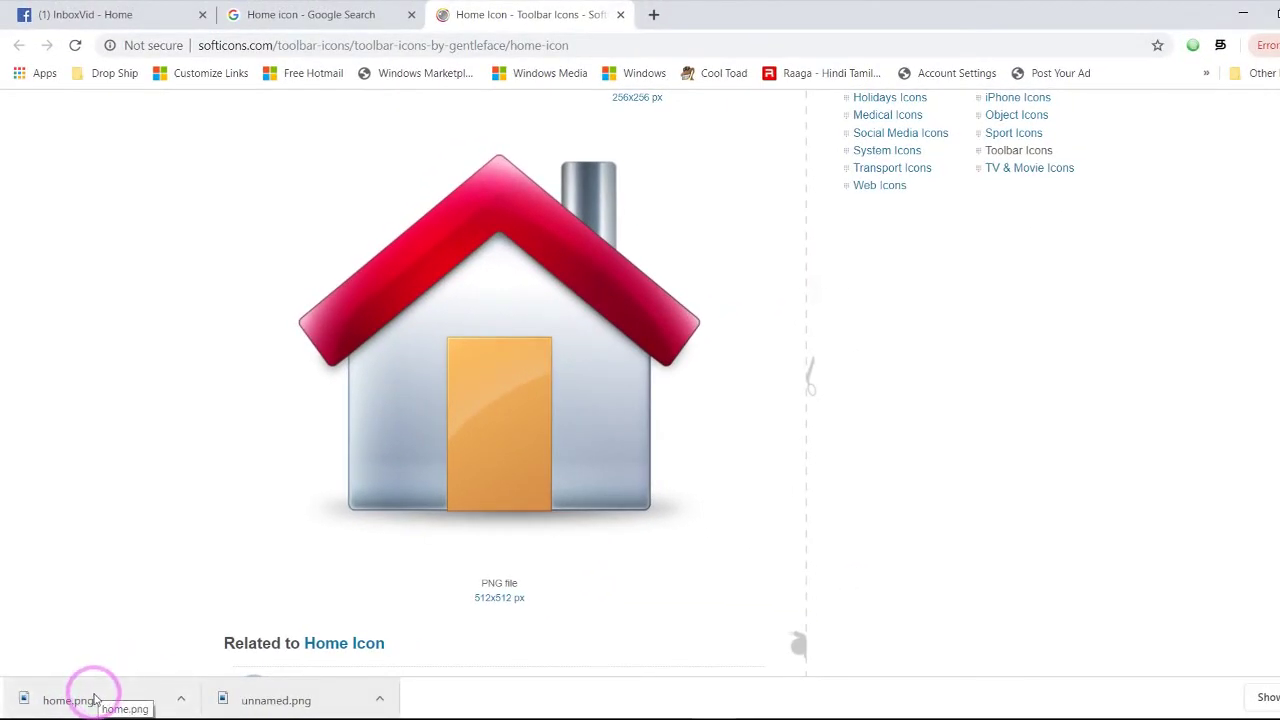
# Place home.png on the cover, scale it to 17.19% from its centre, and move it above the STAY HOME bar.
pyautogui.moveTo(95, 700); pyautogui.dragTo(451, 460)
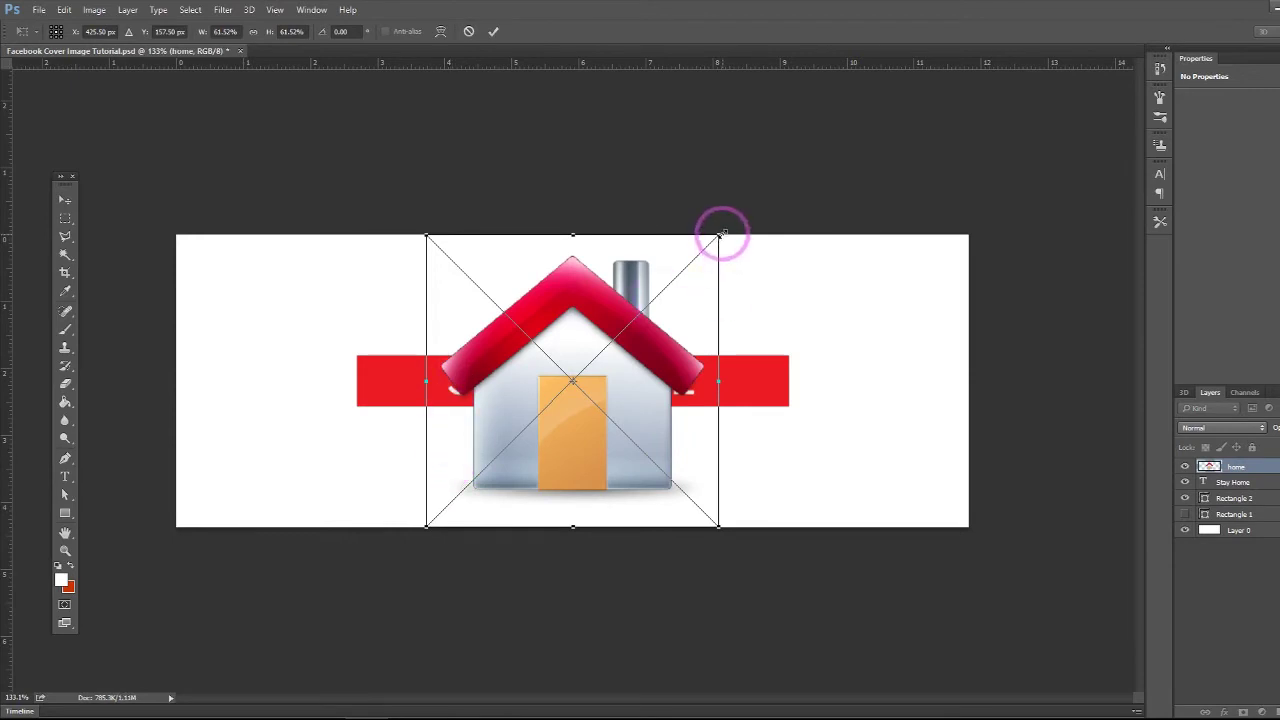
pyautogui.hotkey('alt', 'shift')
pyautogui.moveTo(722, 233); pyautogui.dragTo(594, 317)
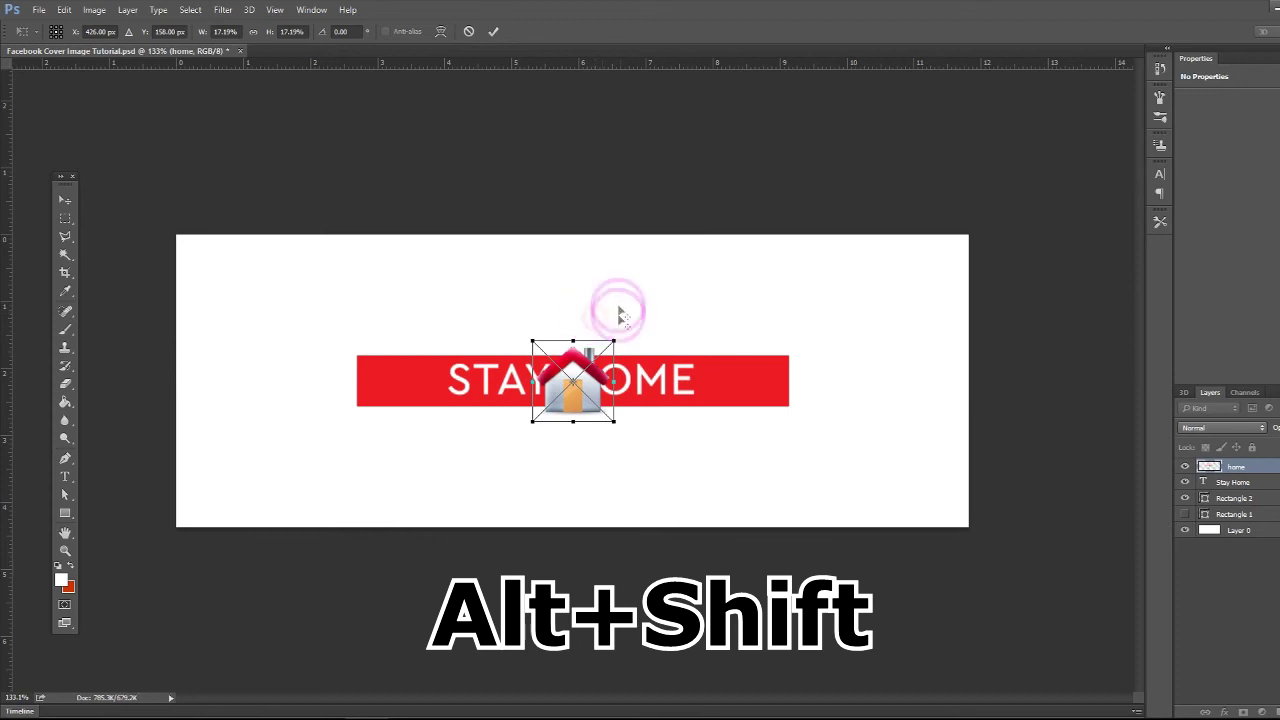
pyautogui.click(492, 33)
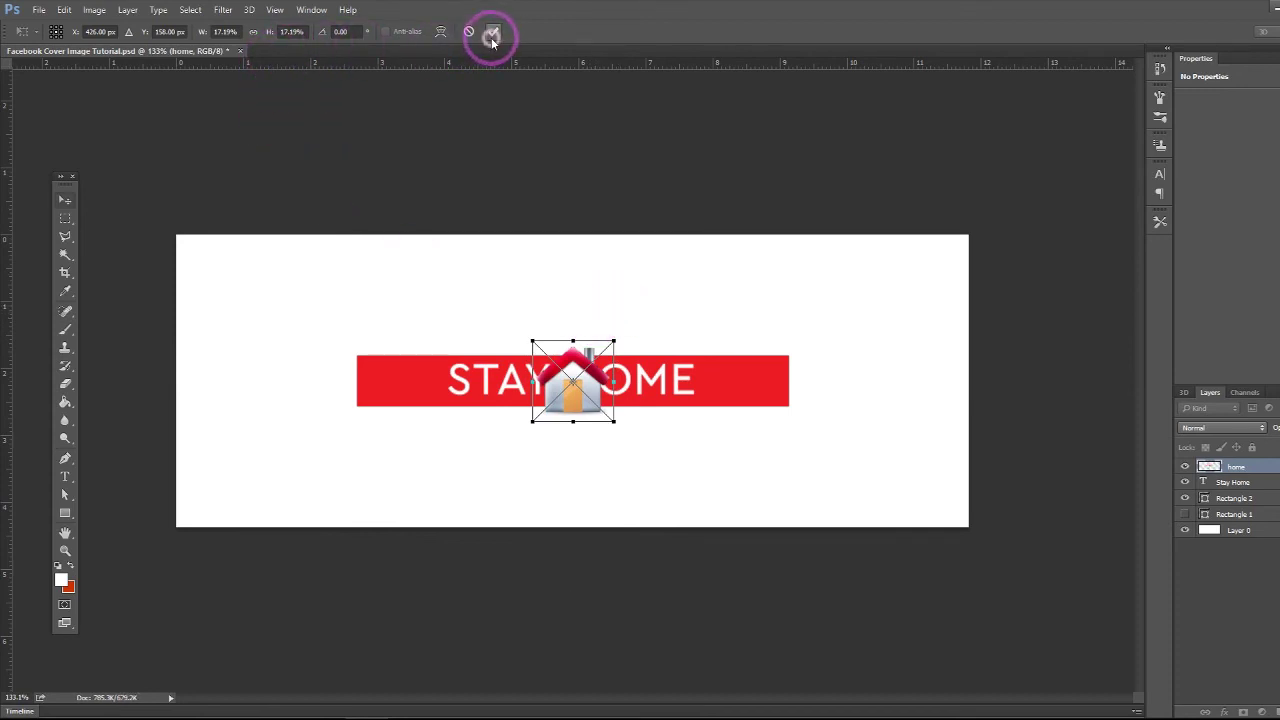
pyautogui.moveTo(574, 404); pyautogui.dragTo(574, 343)
# Turn on guide display through View > Extras.
pyautogui.click(572, 427)
pyautogui.click(275, 10)
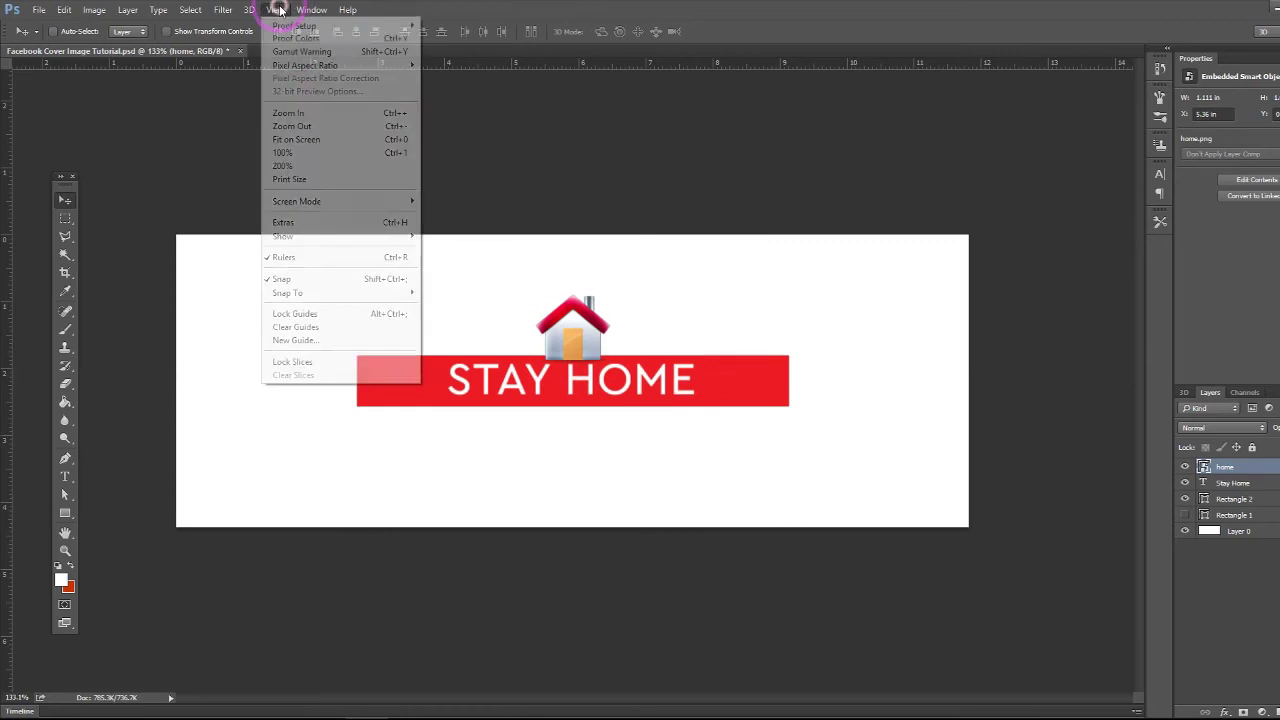
pyautogui.click(360, 222)
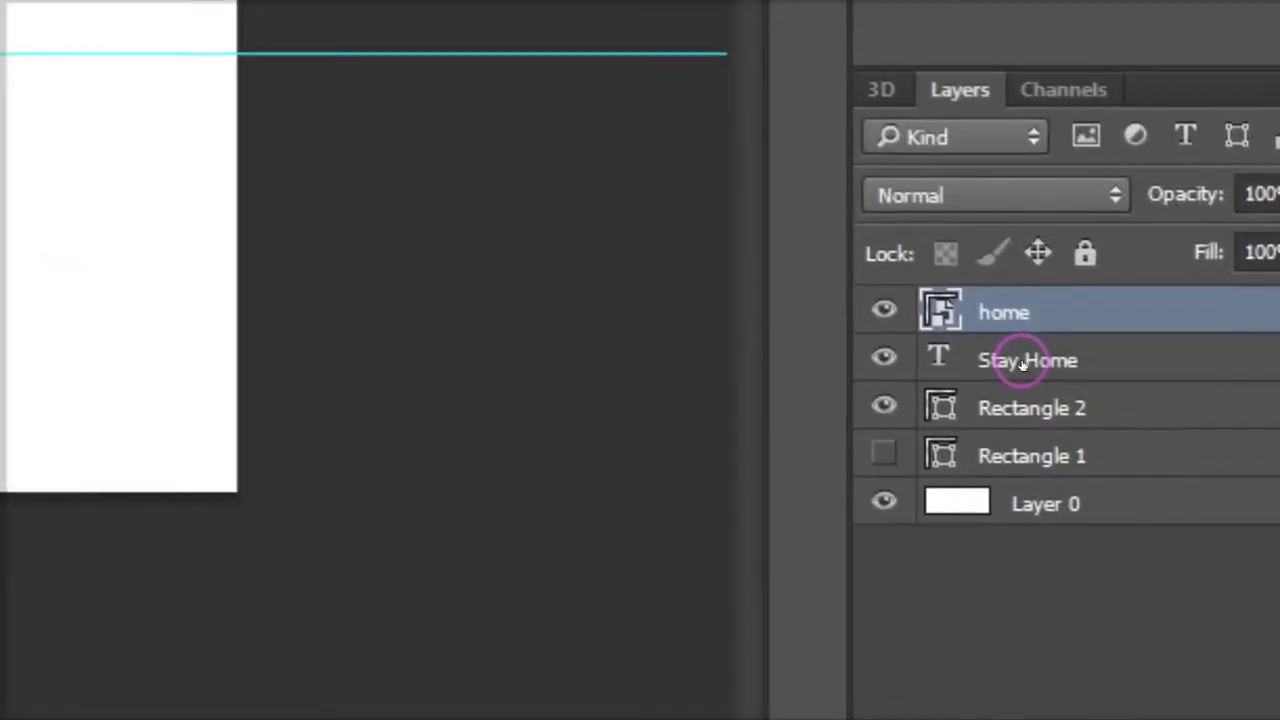
# Move the Stay Home and Rectangle 2 layers down 0.125 in together.
pyautogui.click(1020, 362)
pyautogui.keyDown('shift'); pyautogui.click(1020, 407); pyautogui.keyUp('shift')
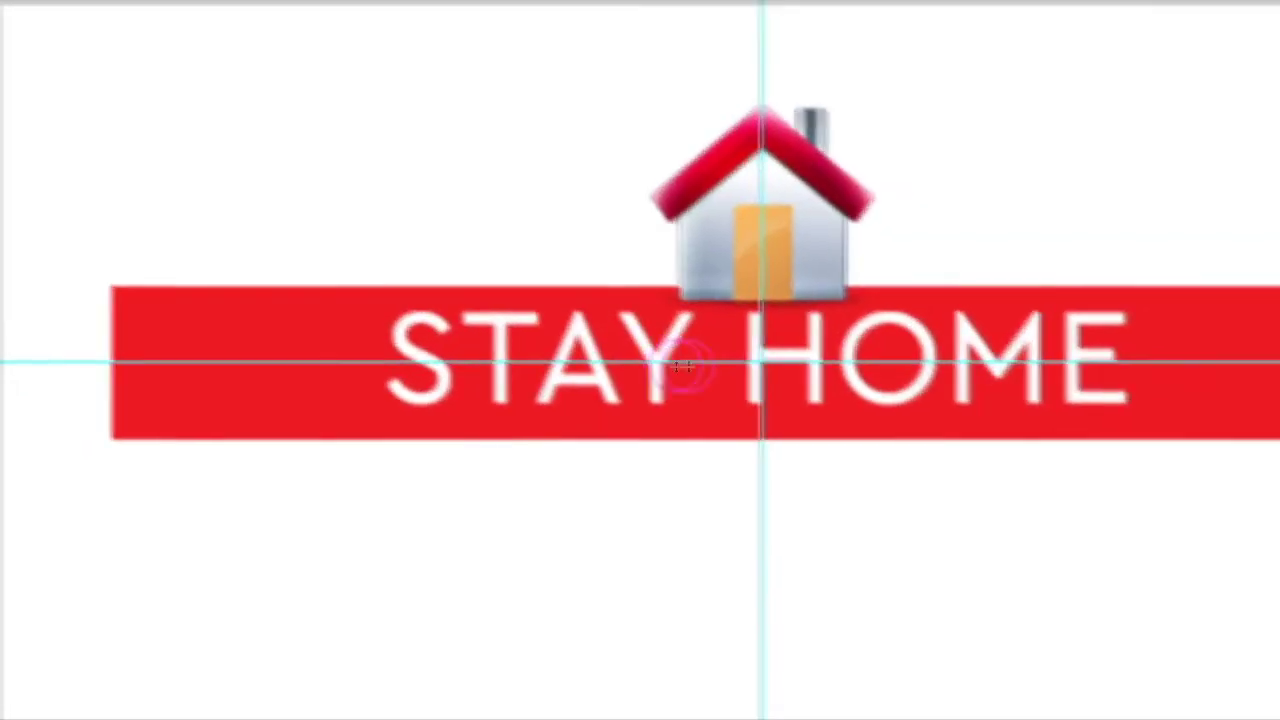
pyautogui.moveTo(680, 366)
pyautogui.mouseDown()
pyautogui.moveTo(694, 374)
pyautogui.moveTo(666, 357)
pyautogui.moveTo(666, 380)
pyautogui.mouseUp()
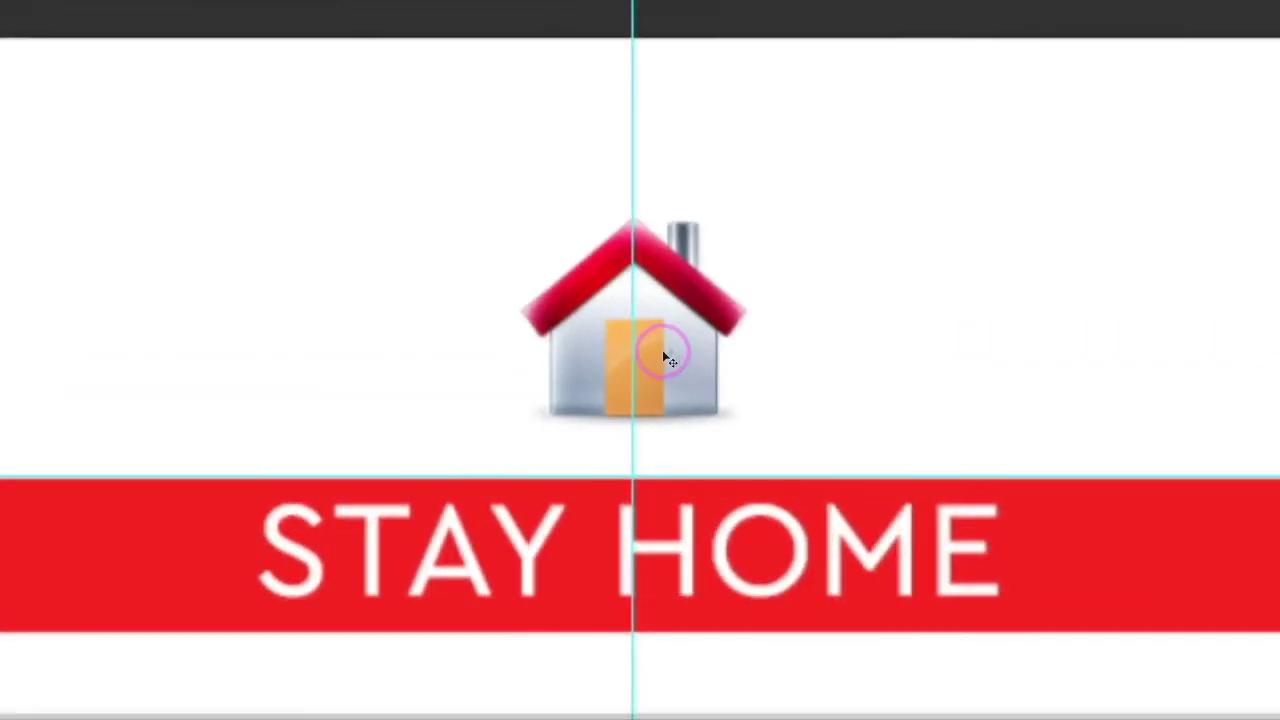
# Set the house icon on the vertical centre guide, then select the house, text and bar layers.
pyautogui.moveTo(763, 60); pyautogui.dragTo(767, 68)
pyautogui.moveTo(676, 367); pyautogui.dragTo(676, 367)
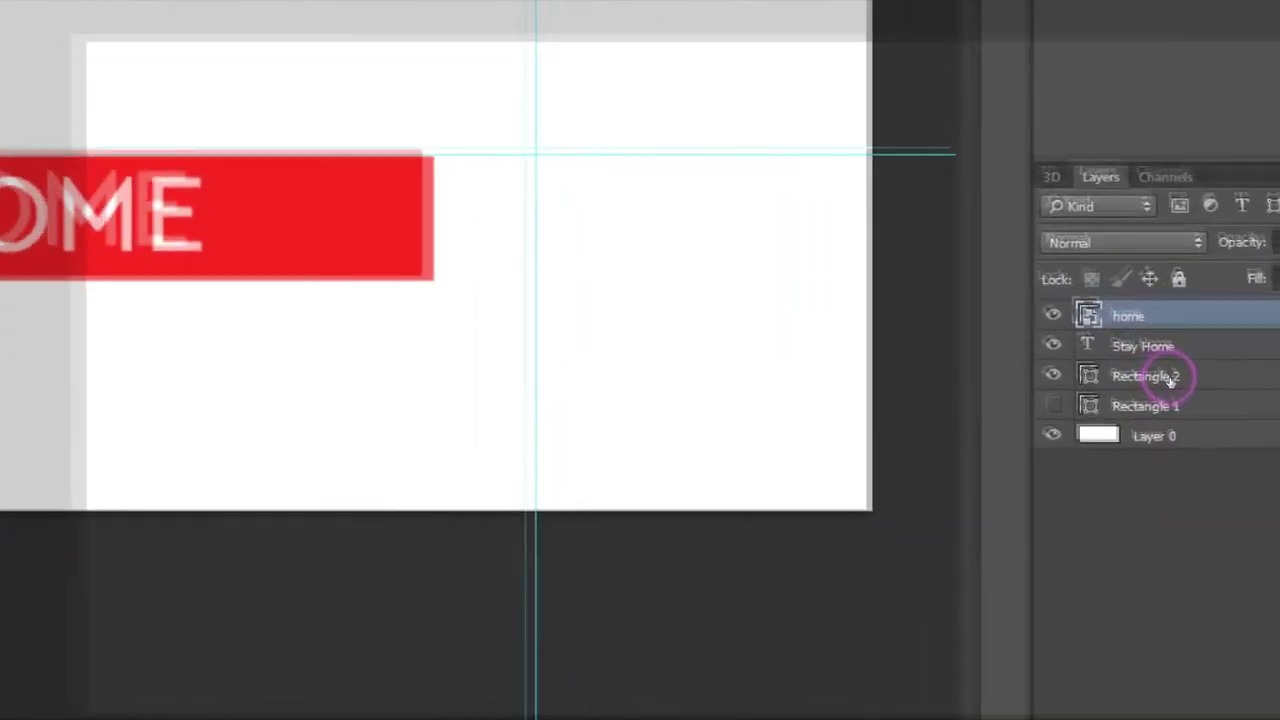
pyautogui.keyDown('shift'); pyautogui.click(1170, 378); pyautogui.keyUp('shift')
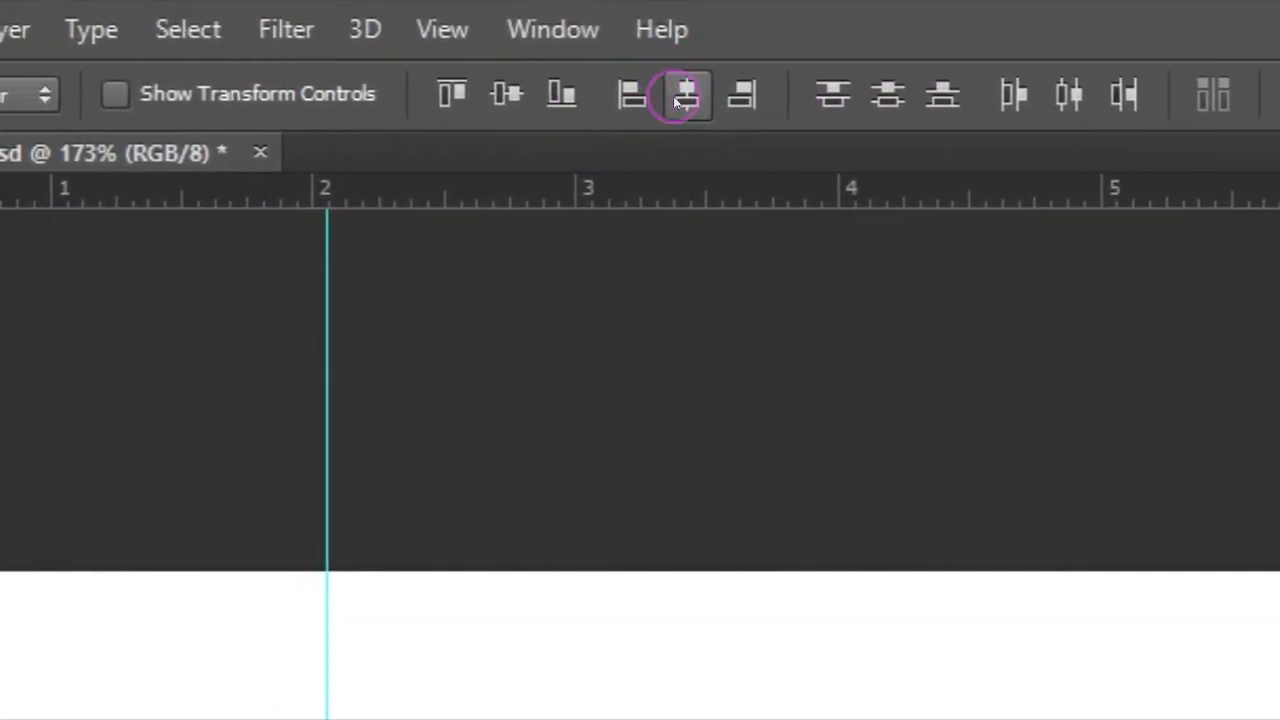
# Shift the house, STAY HOME text and red bar 1 px left with Free Transform.
pyautogui.click(672, 100)
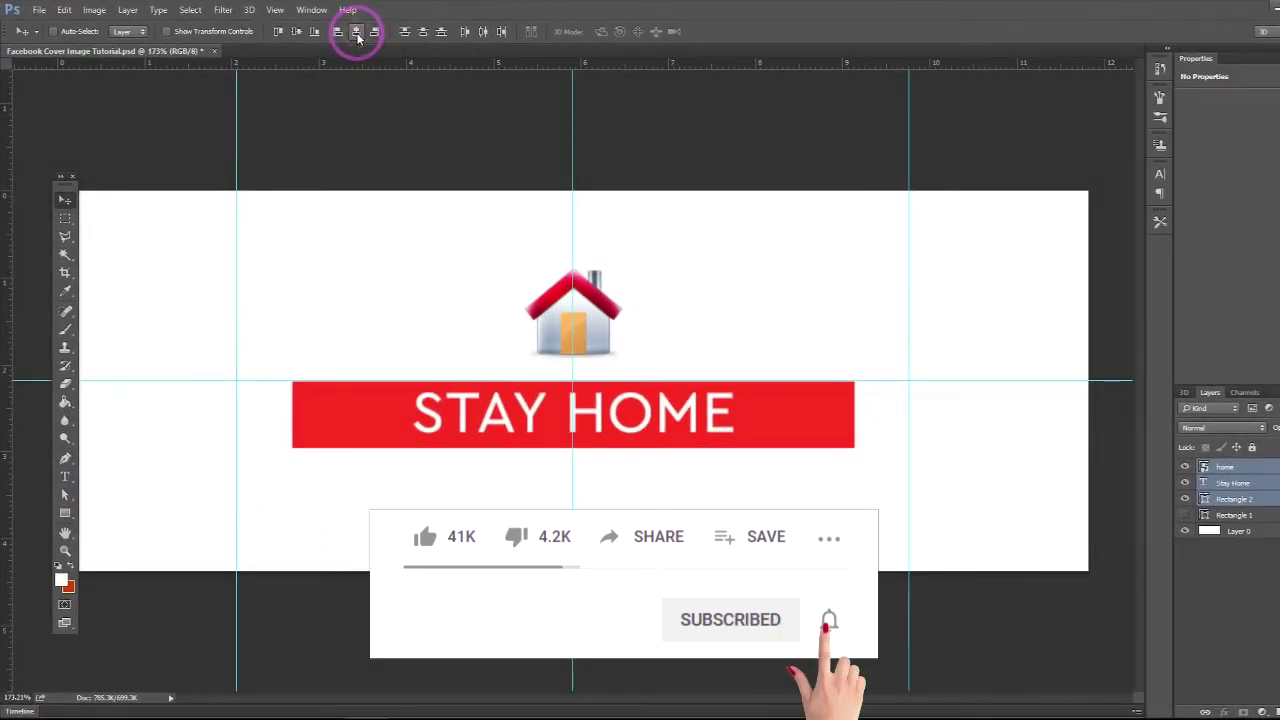
pyautogui.press('ctrl')
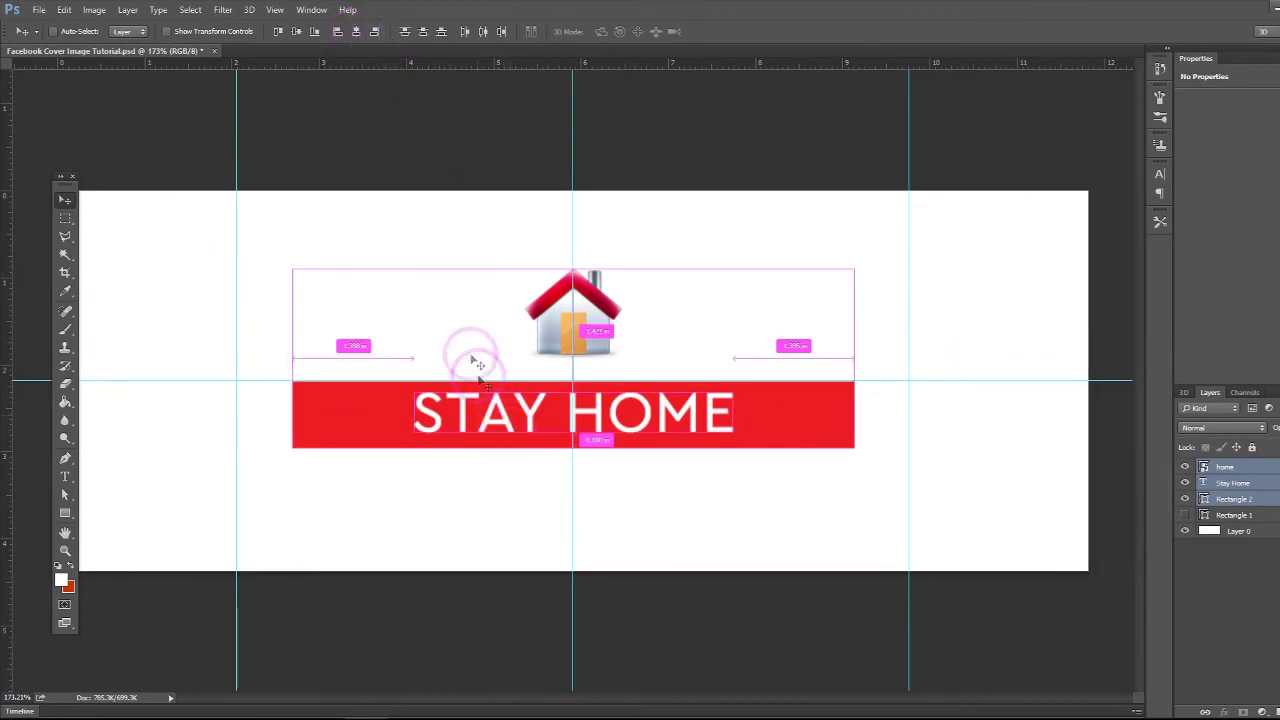
pyautogui.hotkey('ctrl', 't')
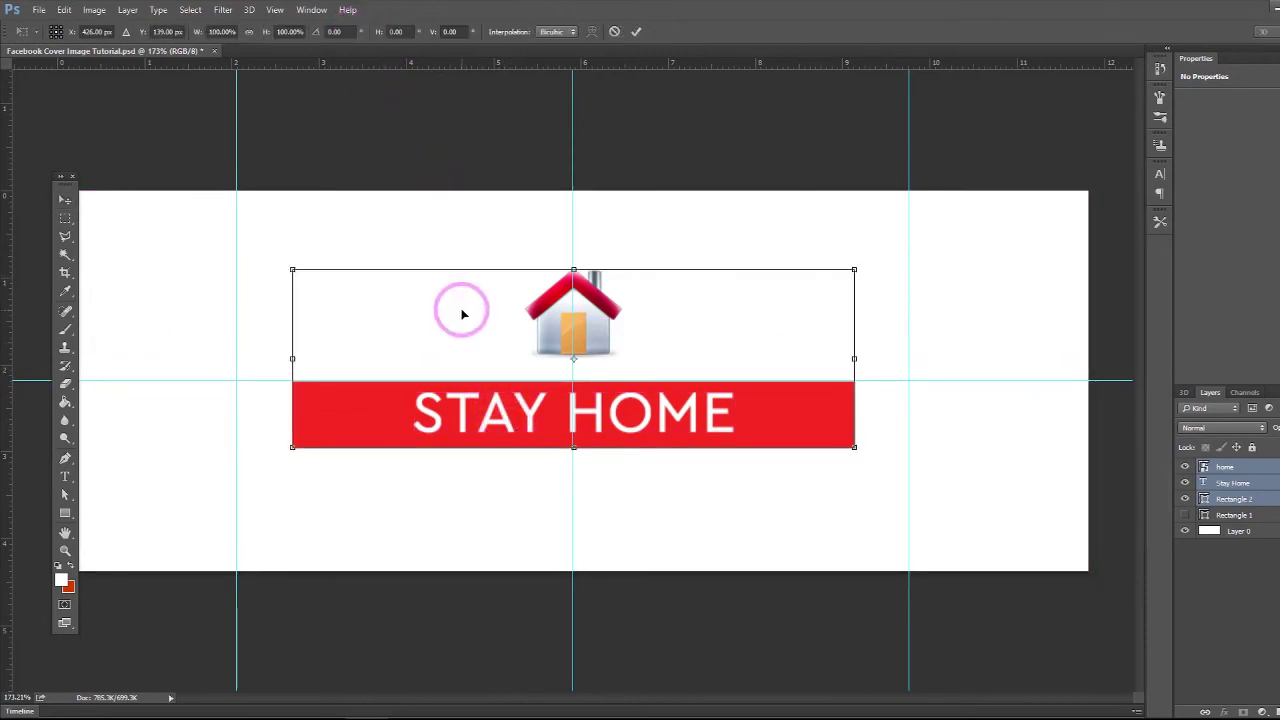
pyautogui.press('Left')
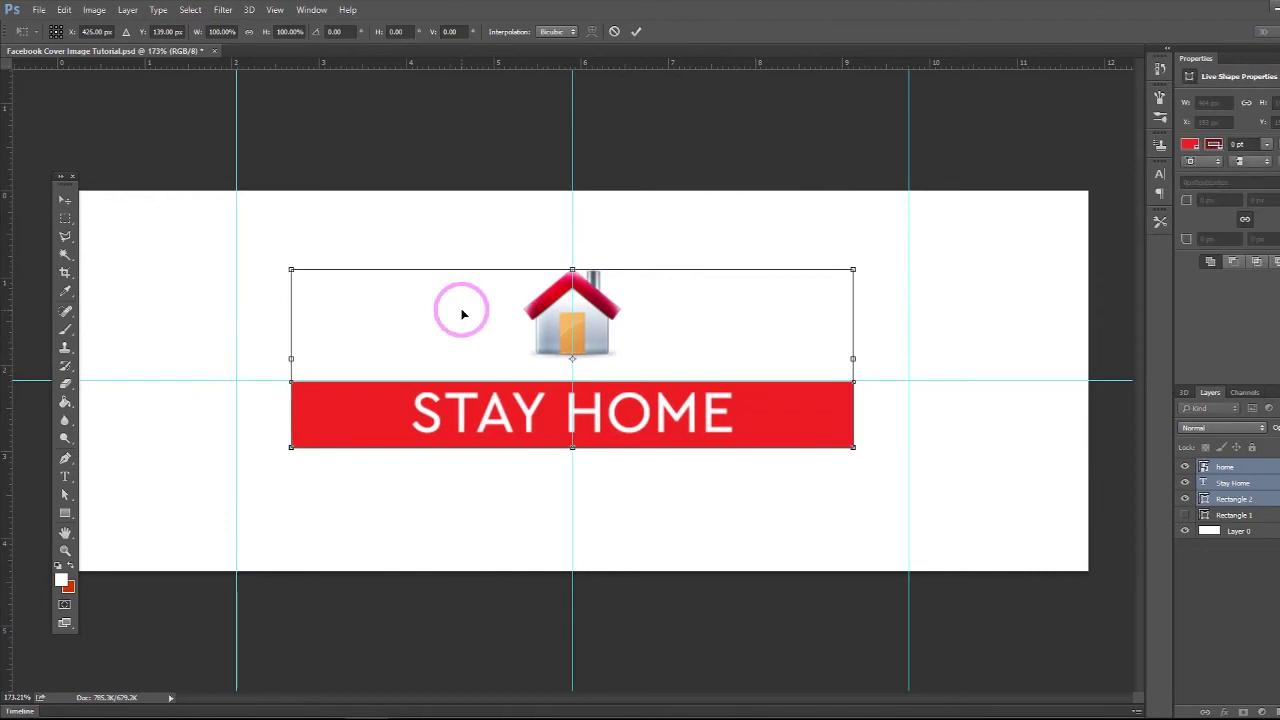
pyautogui.press('Return')
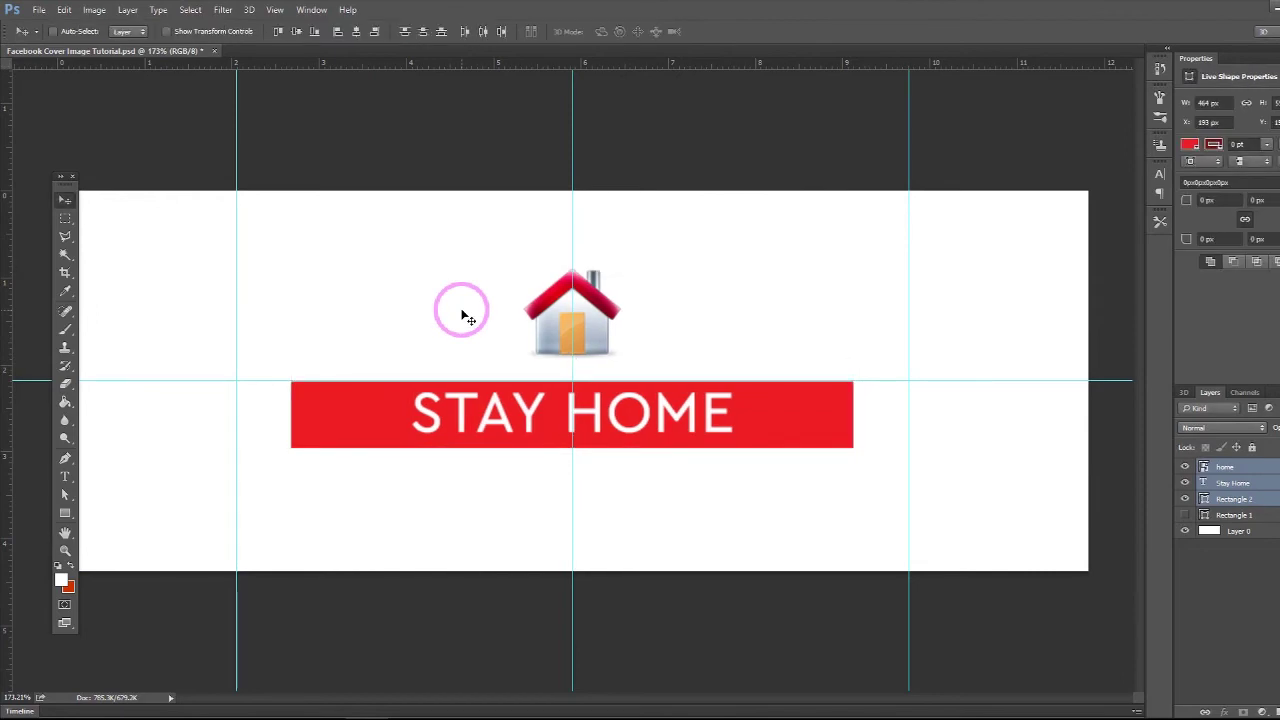
# Zoom out, hide the guides, and select Layer 0.
pyautogui.hotkey('ctrl', '-')
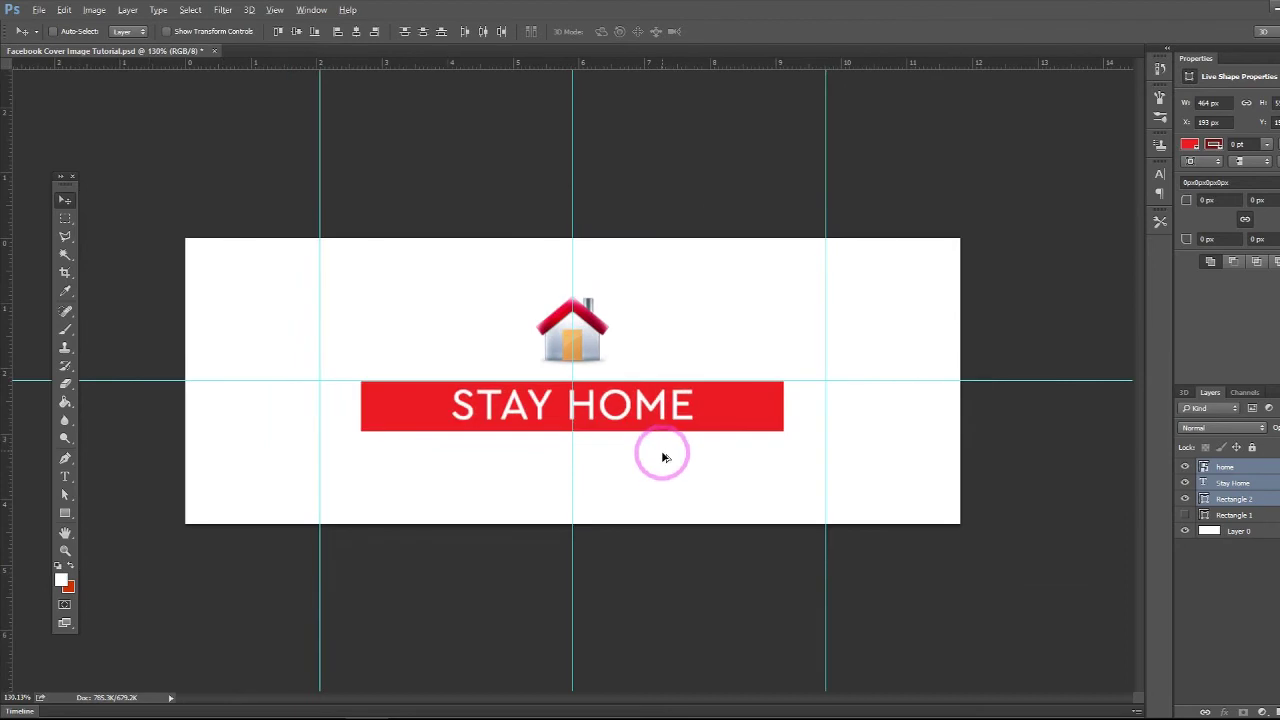
pyautogui.press('ctrl')
pyautogui.hotkey('ctrl', ';')
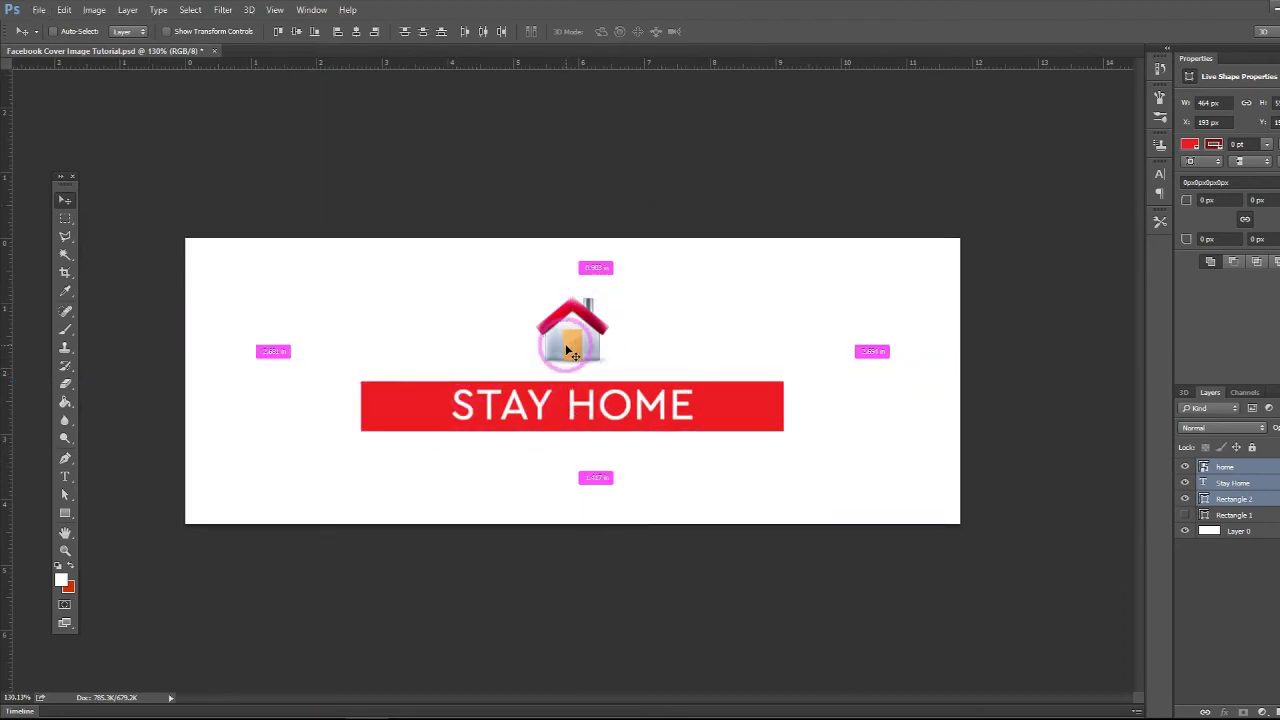
pyautogui.click(1213, 530)
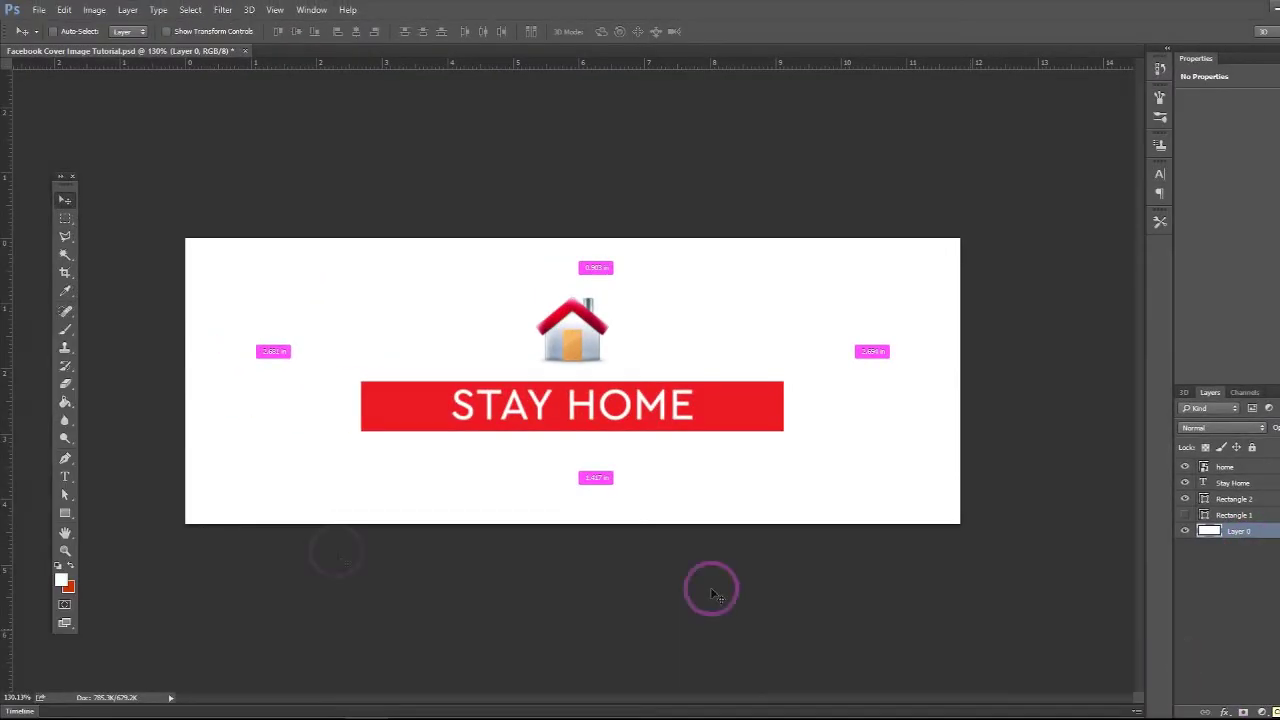
# Draw an 851 × 315 px rectangle from centre so it covers the whole canvas.
pyautogui.click(65, 513)
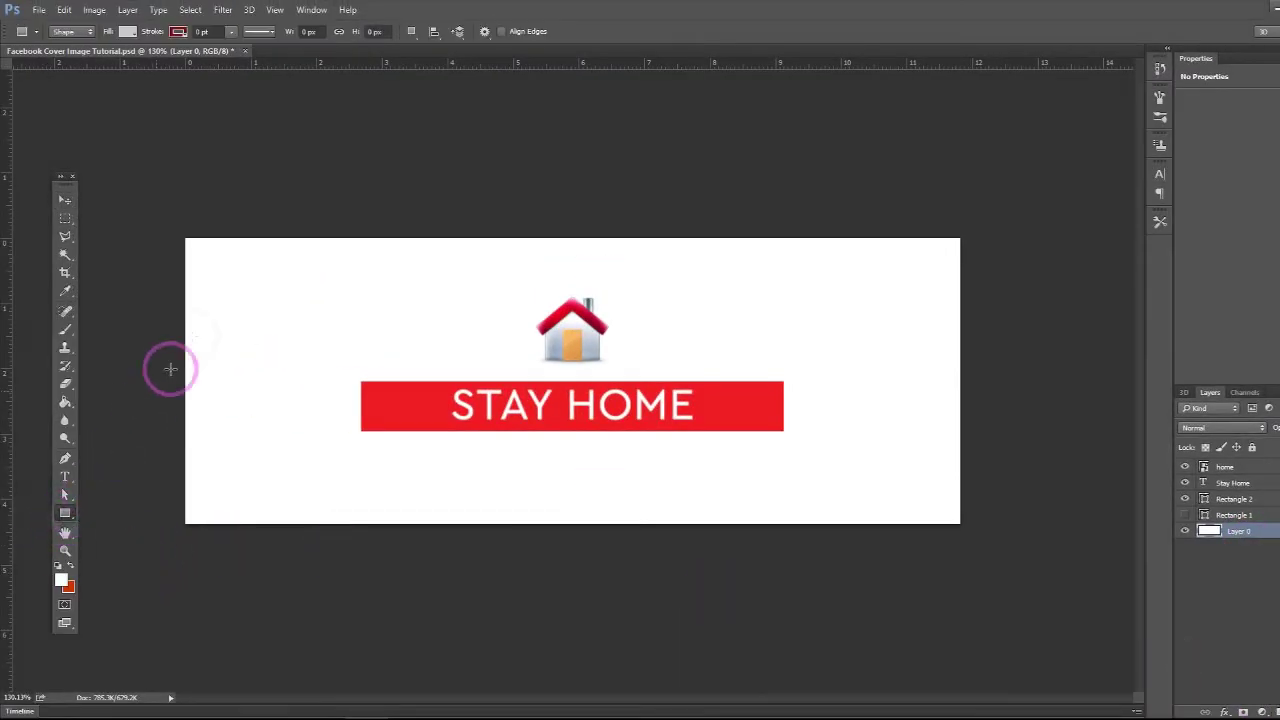
pyautogui.click(473, 318)
pyautogui.click(680, 292)
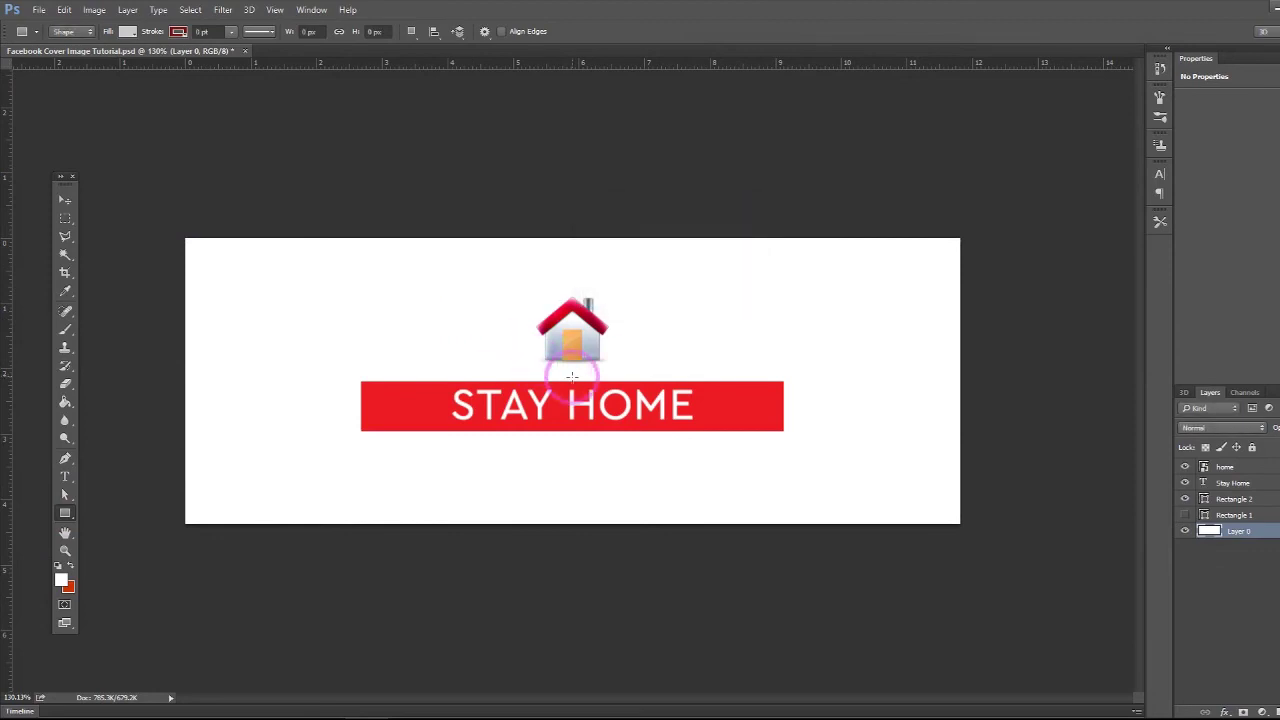
pyautogui.click(572, 376)
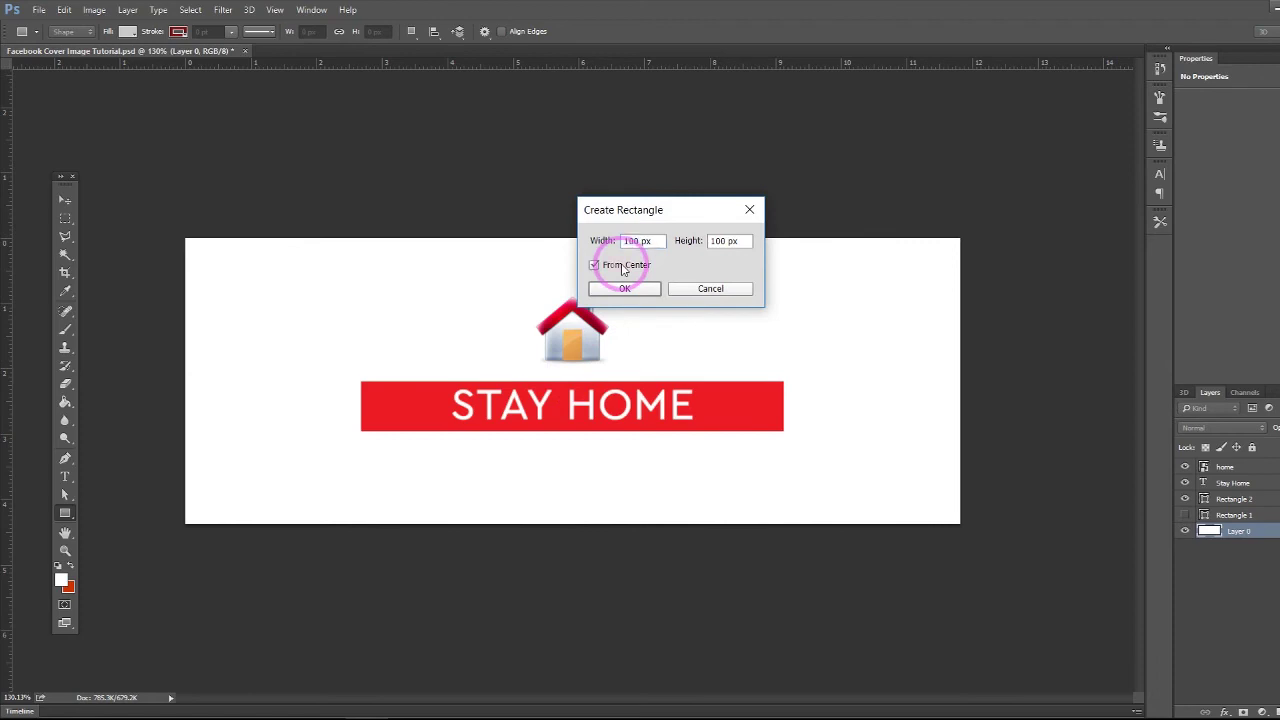
pyautogui.doubleClick(632, 241)
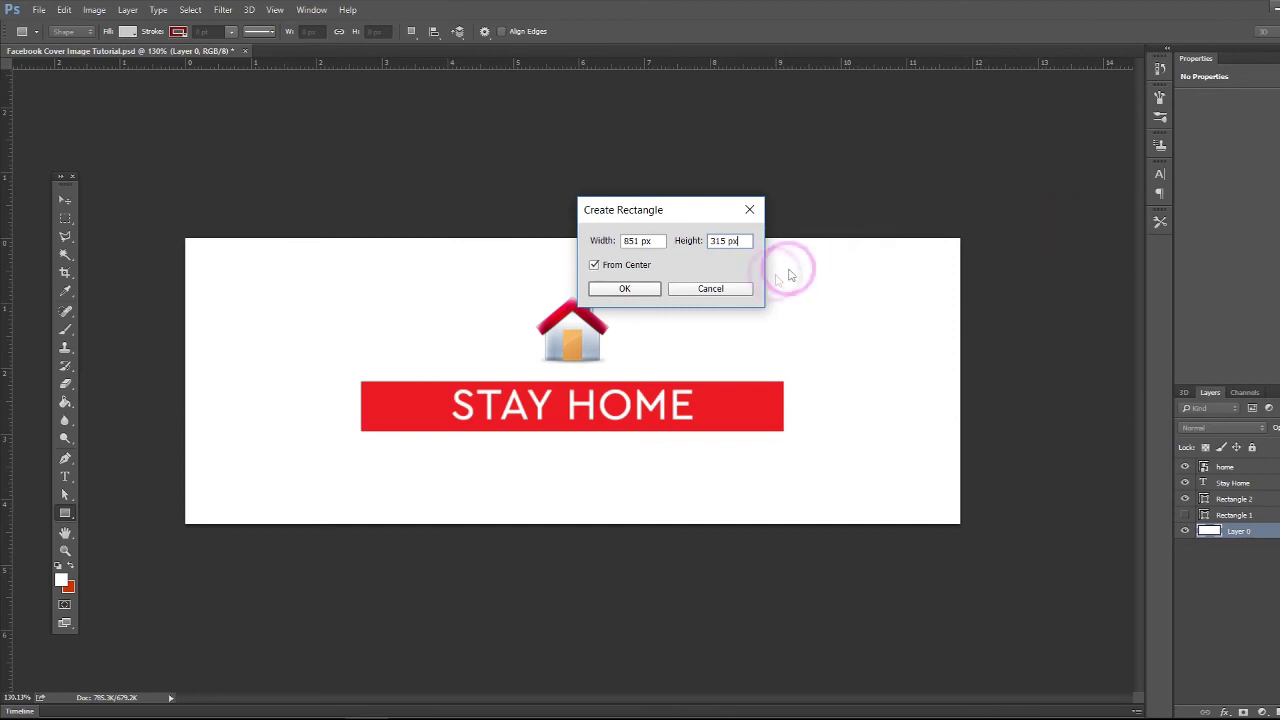
pyautogui.click(624, 288)
pyautogui.press('v')
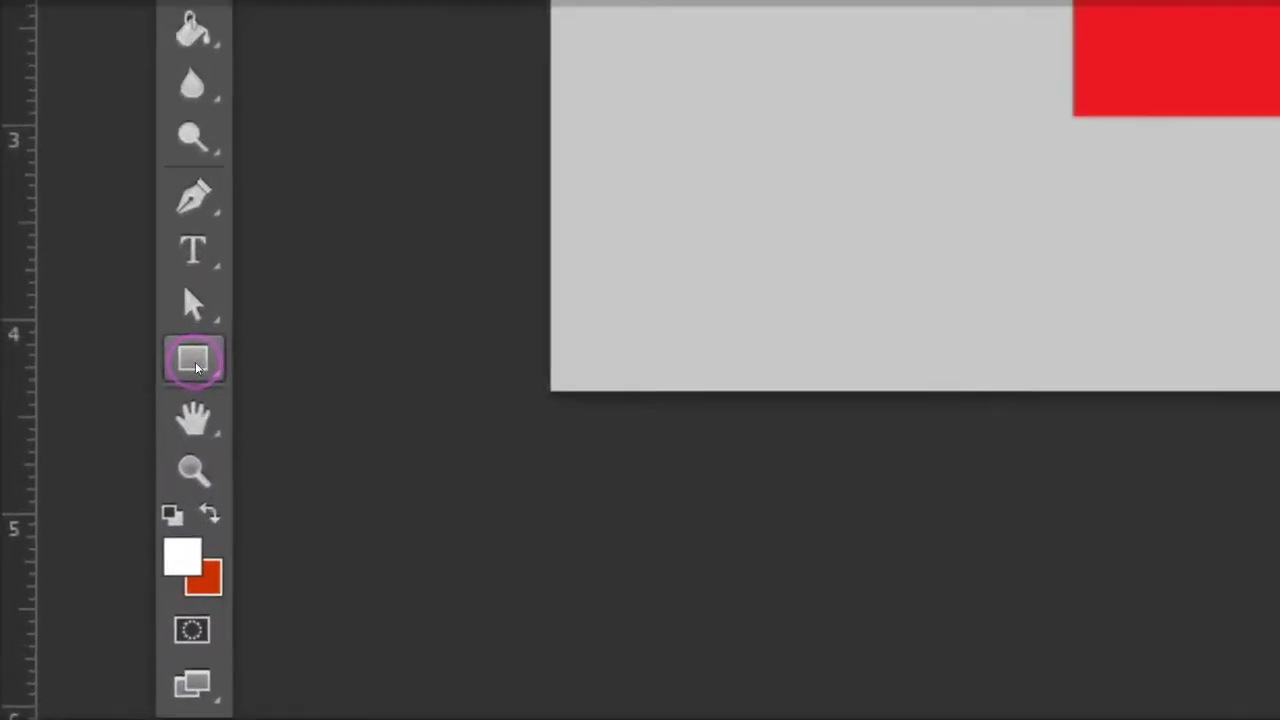
pyautogui.click(196, 366)
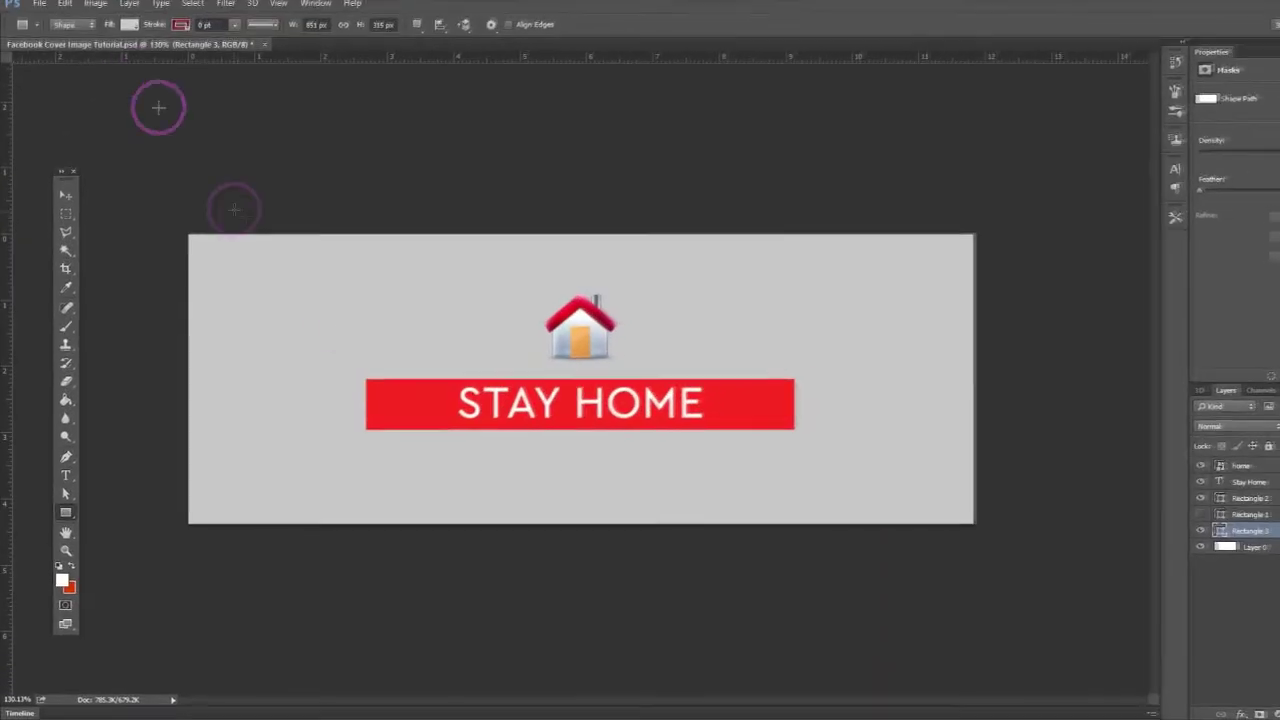
# Try yellow, blue, lavender and pink fills on the background rectangle, settling on pale yellow.
pyautogui.click(129, 24)
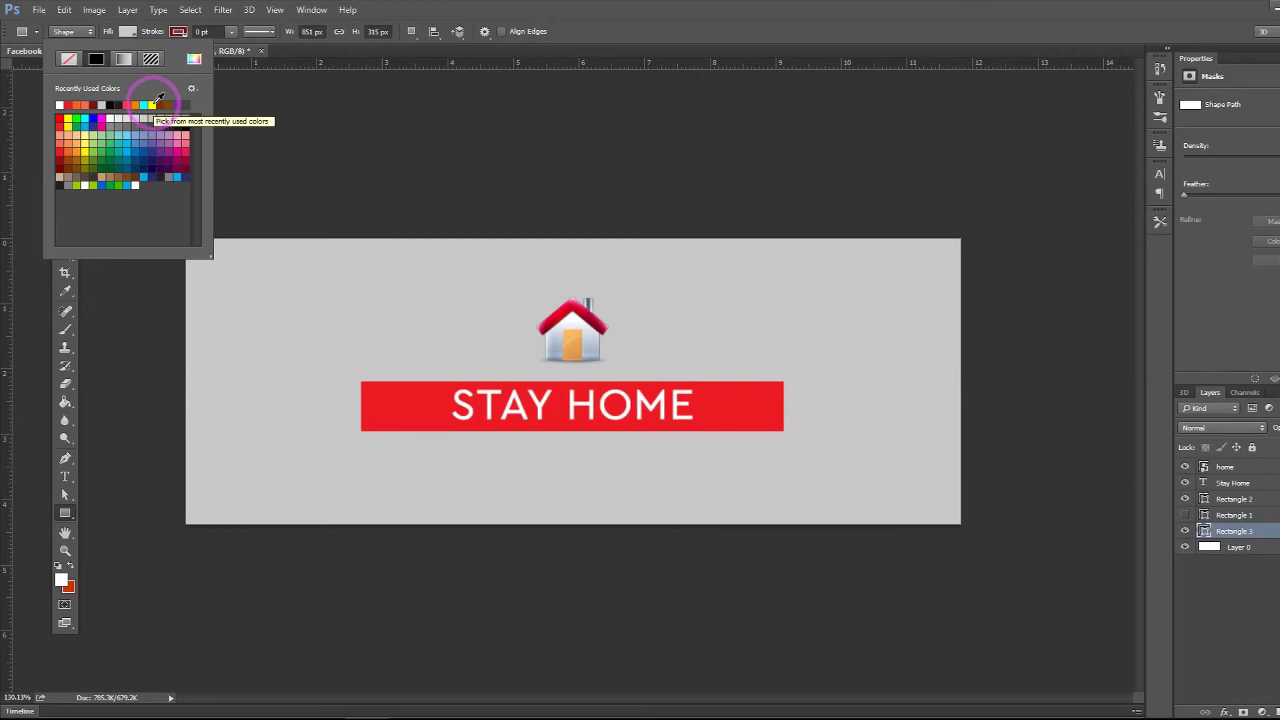
pyautogui.click(154, 103)
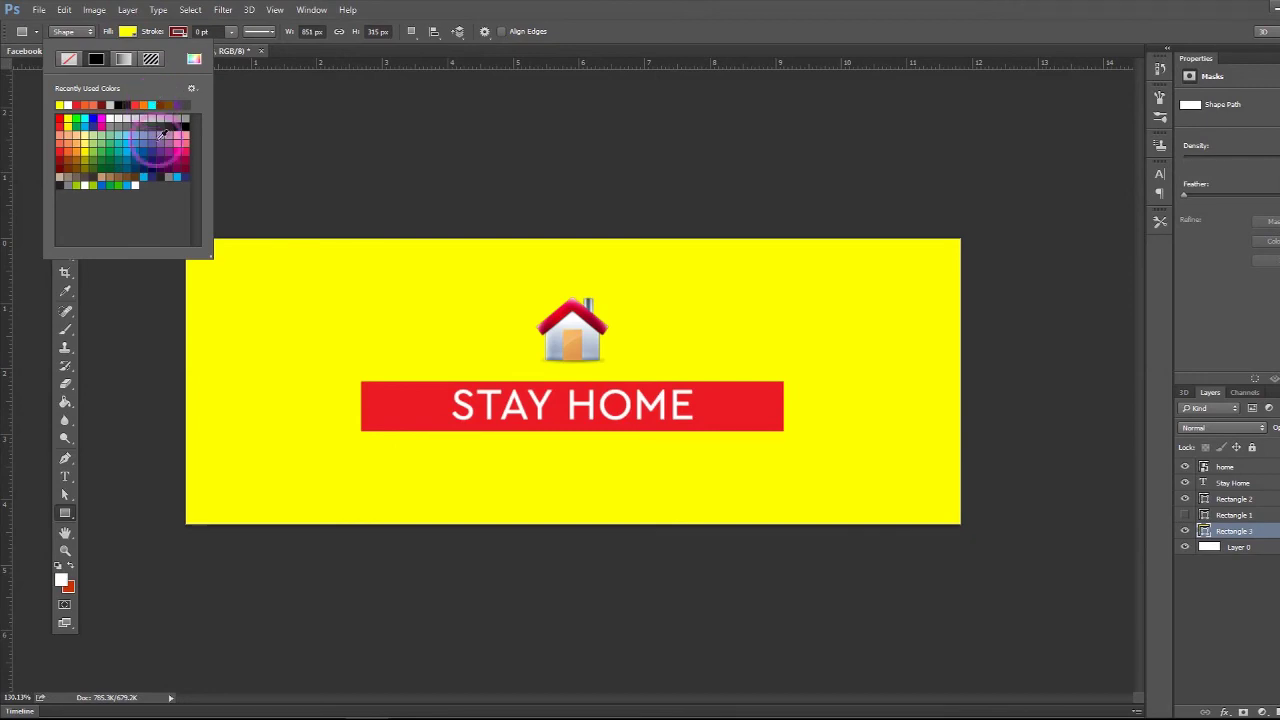
pyautogui.click(135, 137)
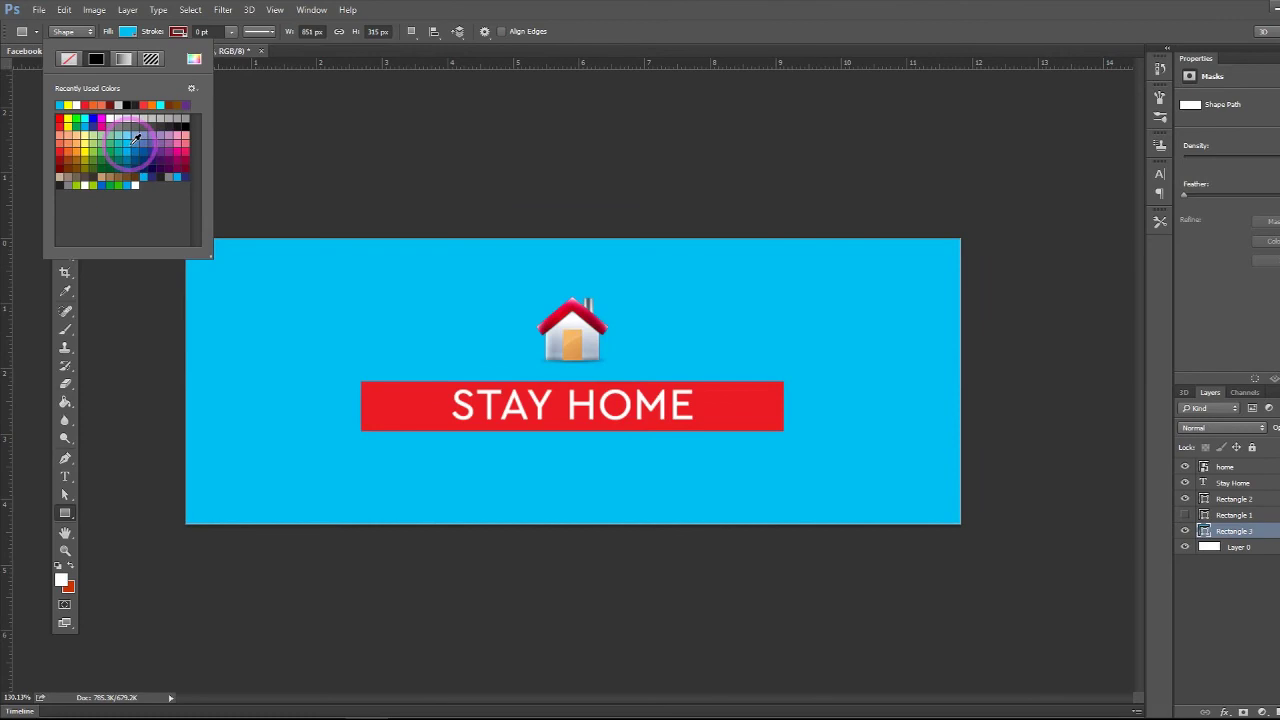
pyautogui.click(154, 157)
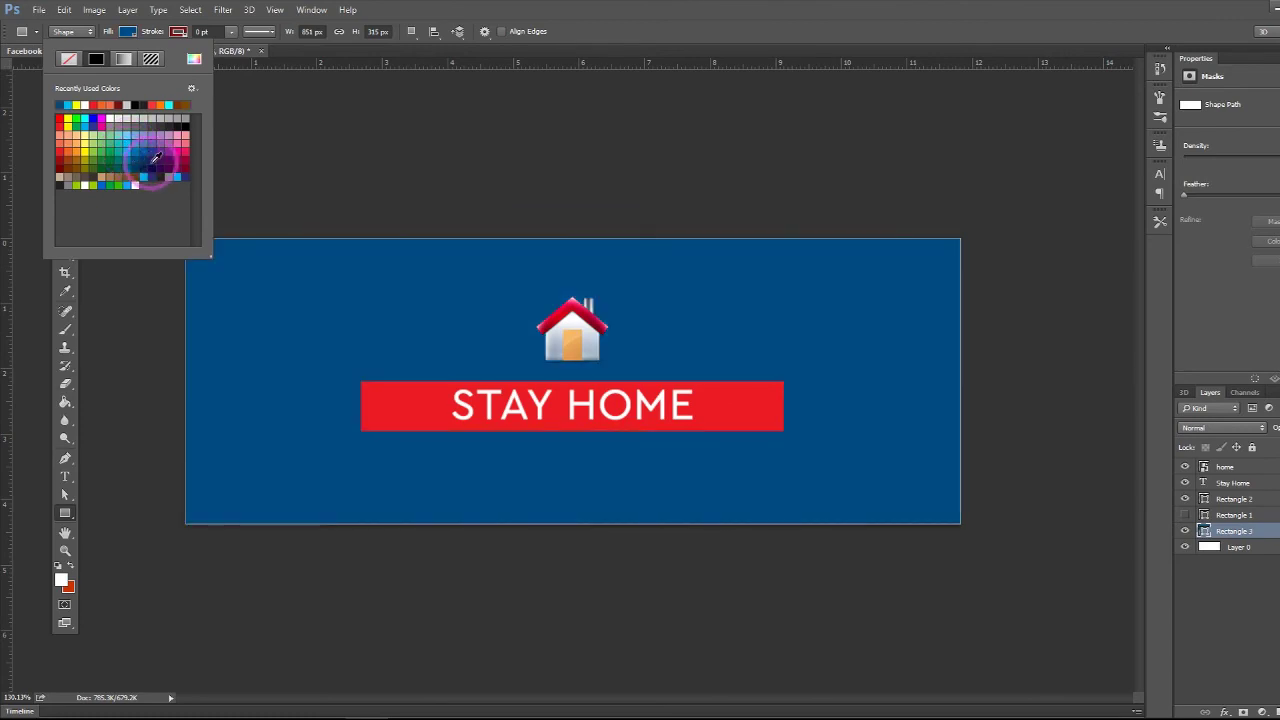
pyautogui.click(145, 150)
pyautogui.click(160, 135)
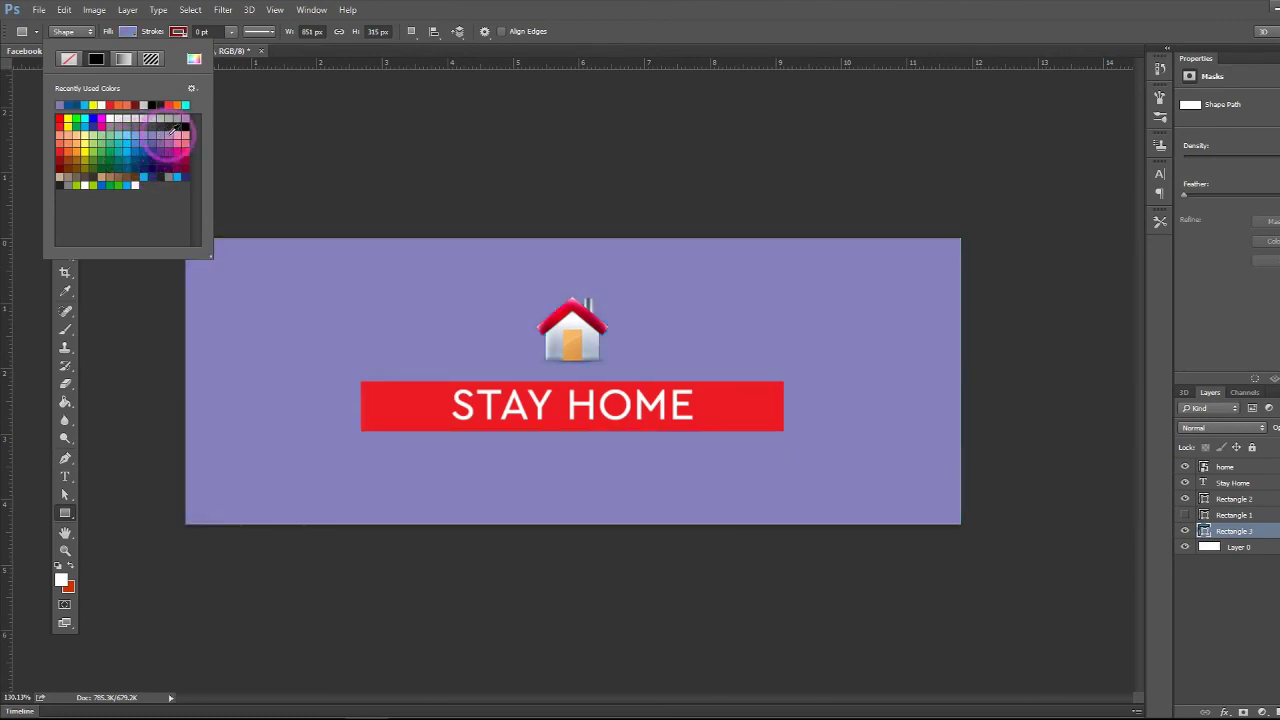
pyautogui.click(184, 133)
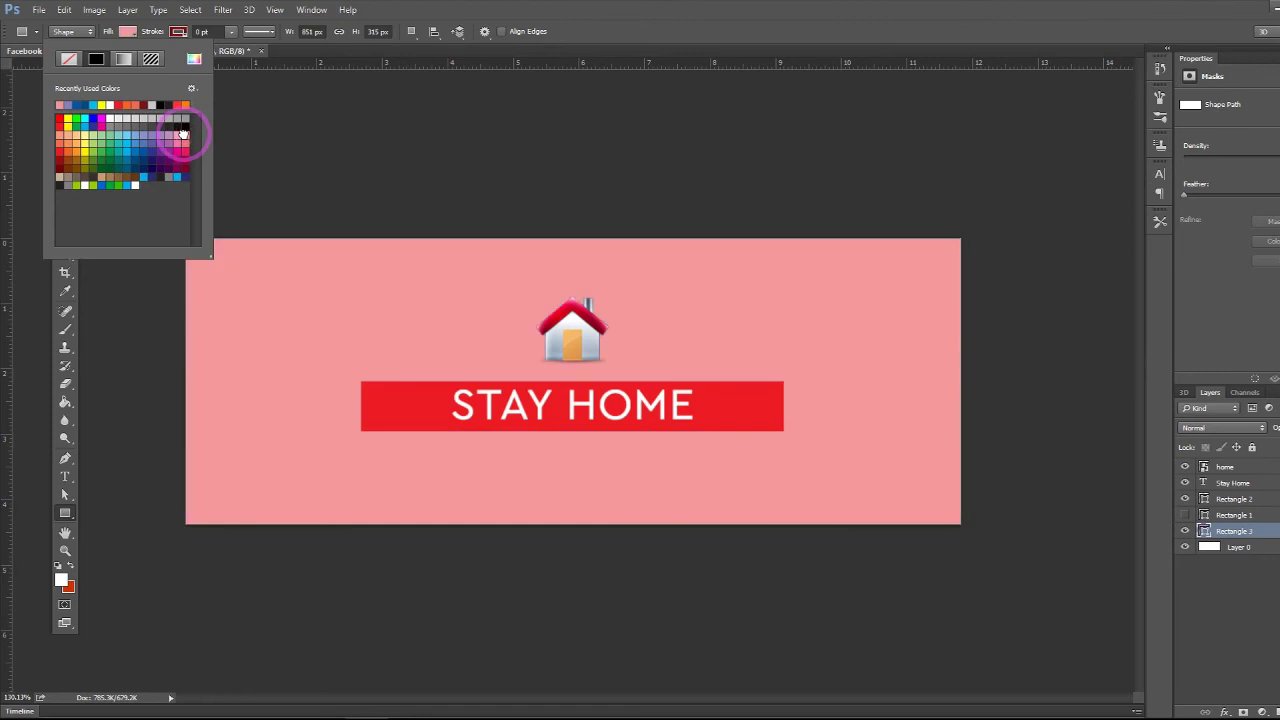
pyautogui.click(168, 135)
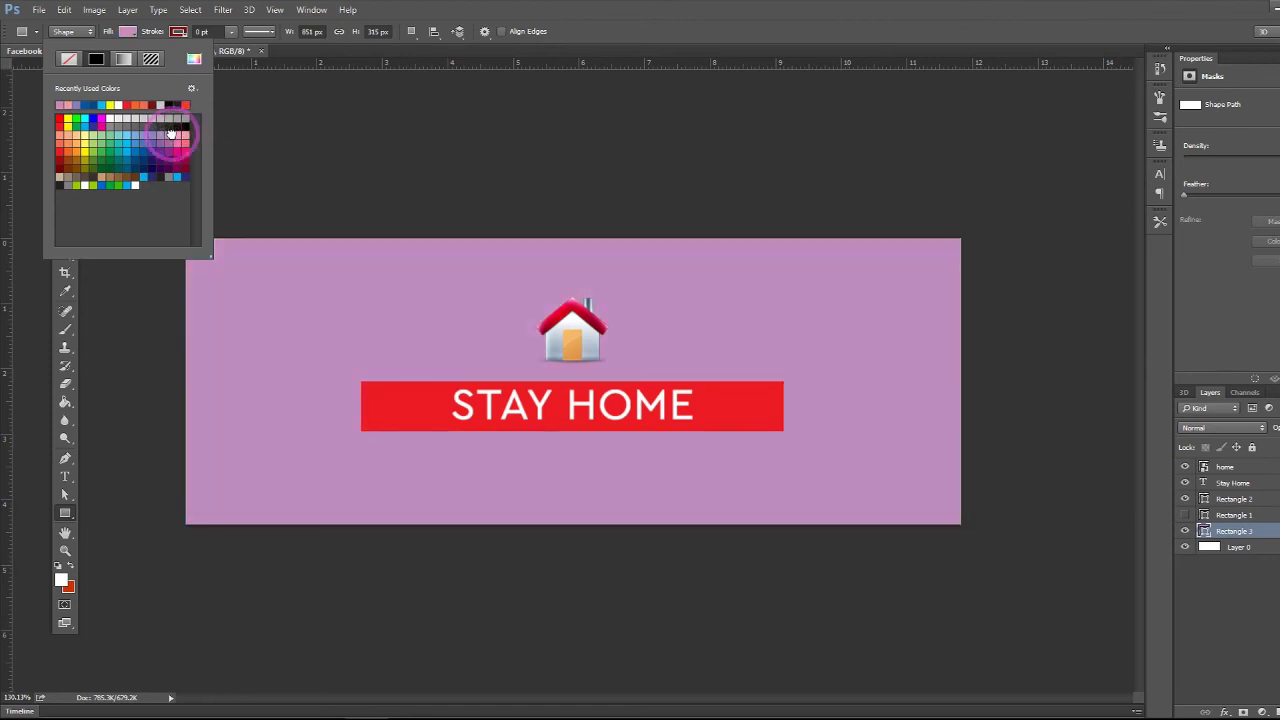
pyautogui.click(82, 134)
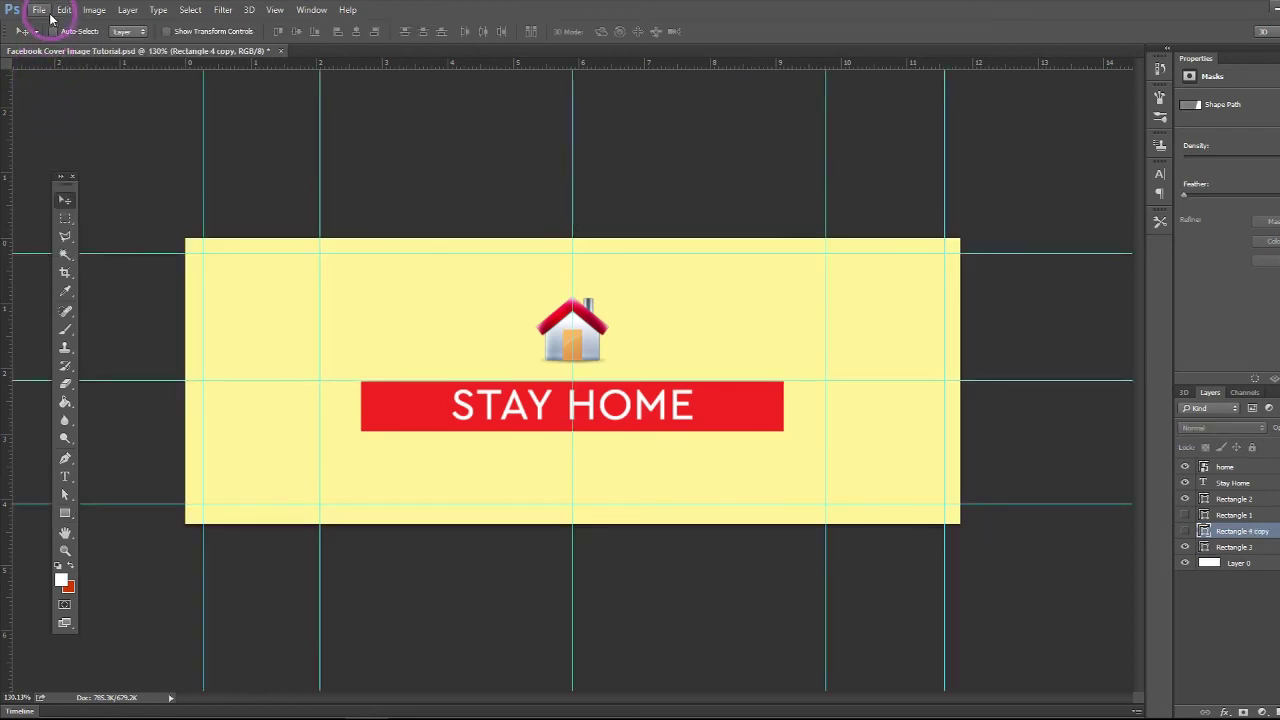
pyautogui.click(45, 11)
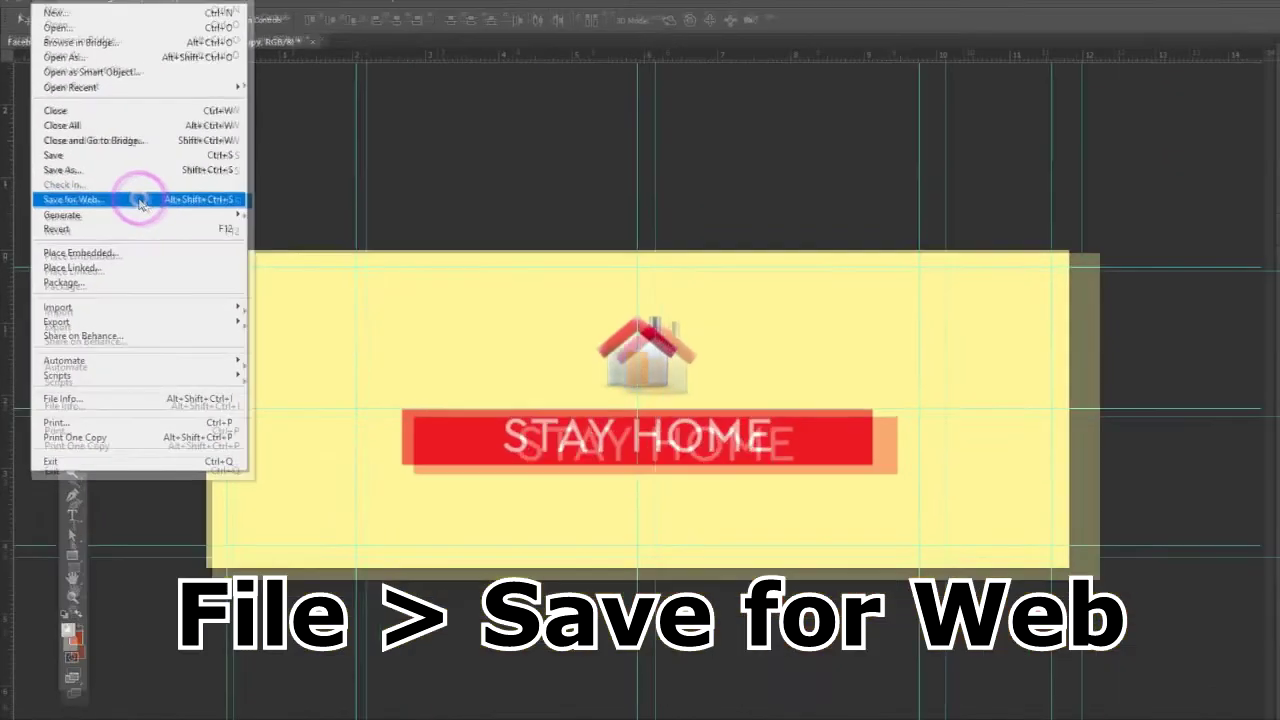
# Open Save for Web for the cover and choose PNG-24 output after trying JPEG.
pyautogui.click(500, 366)
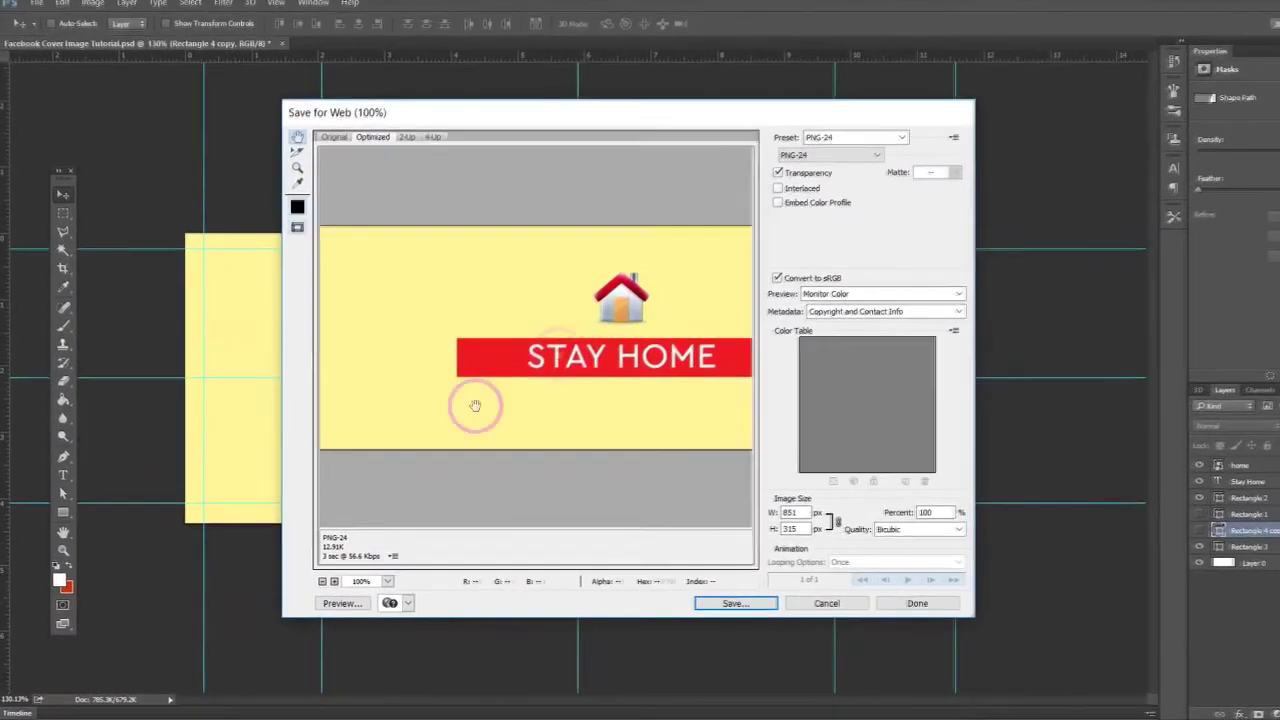
pyautogui.click(818, 162)
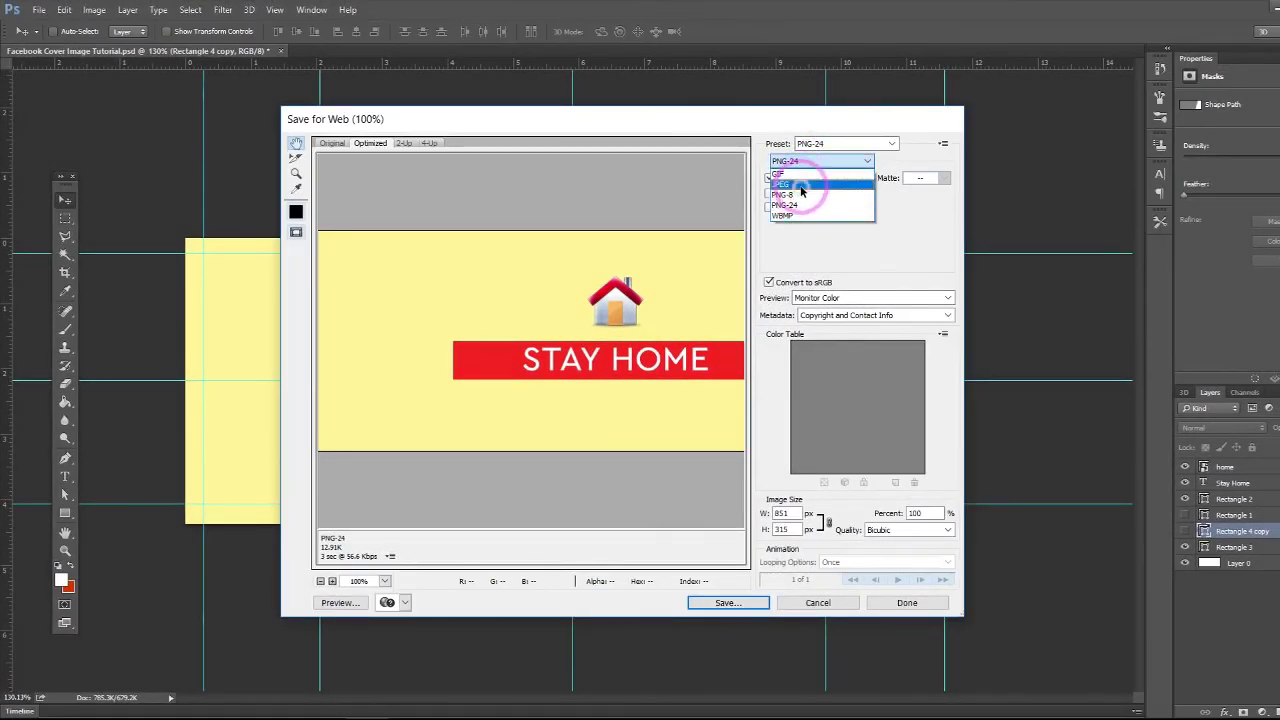
pyautogui.click(801, 186)
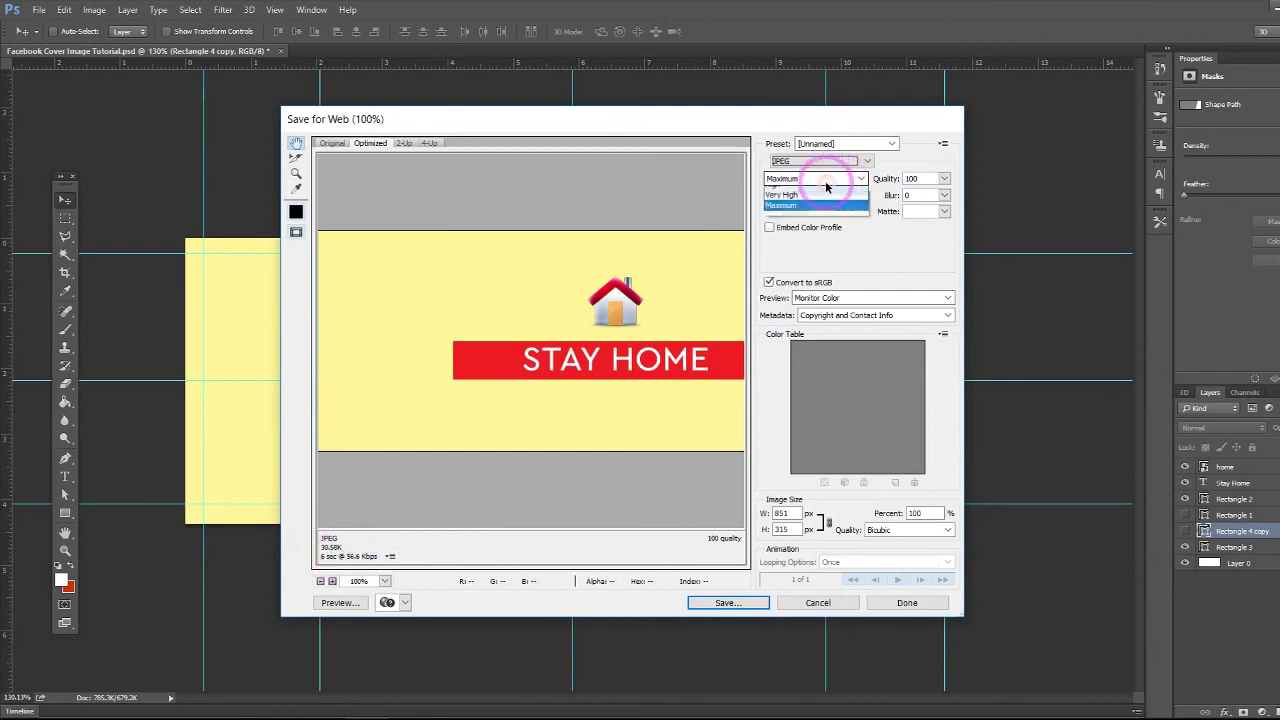
pyautogui.click(818, 213)
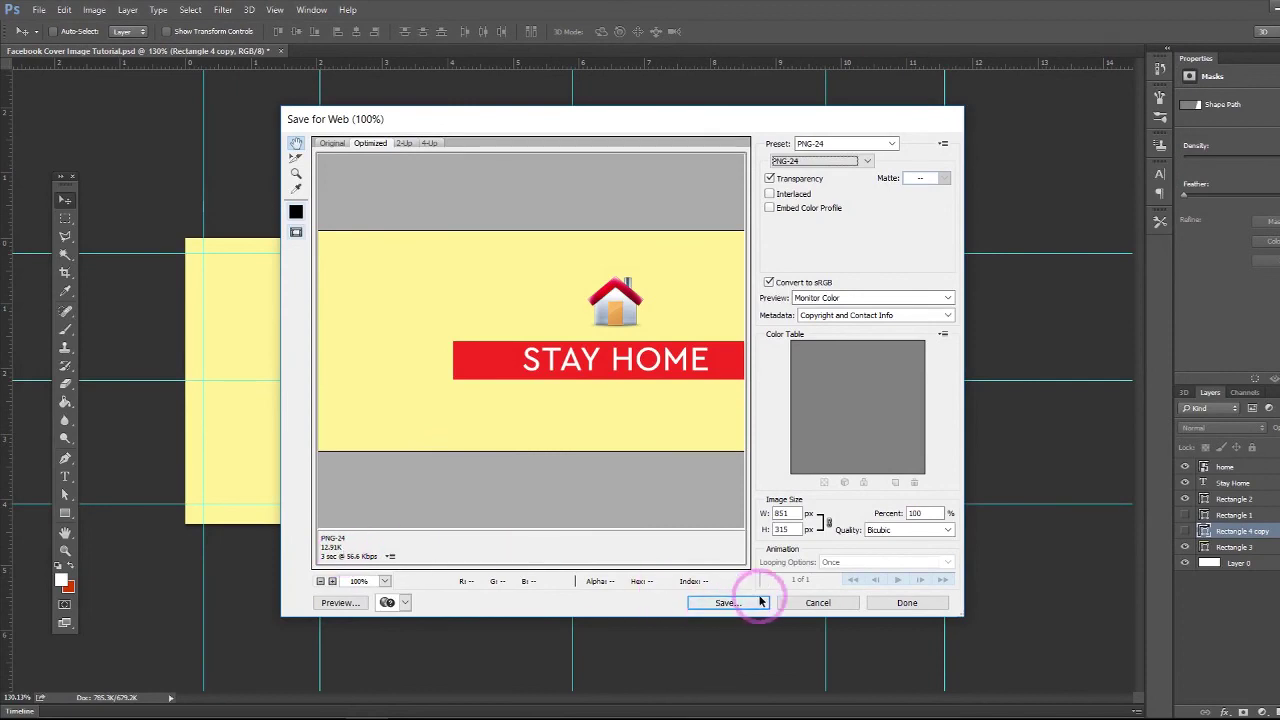
# Save the export as Facebook-Cover-Image-Tutorial.png in the Tutorial folder, two levels up.
pyautogui.click(727, 603)
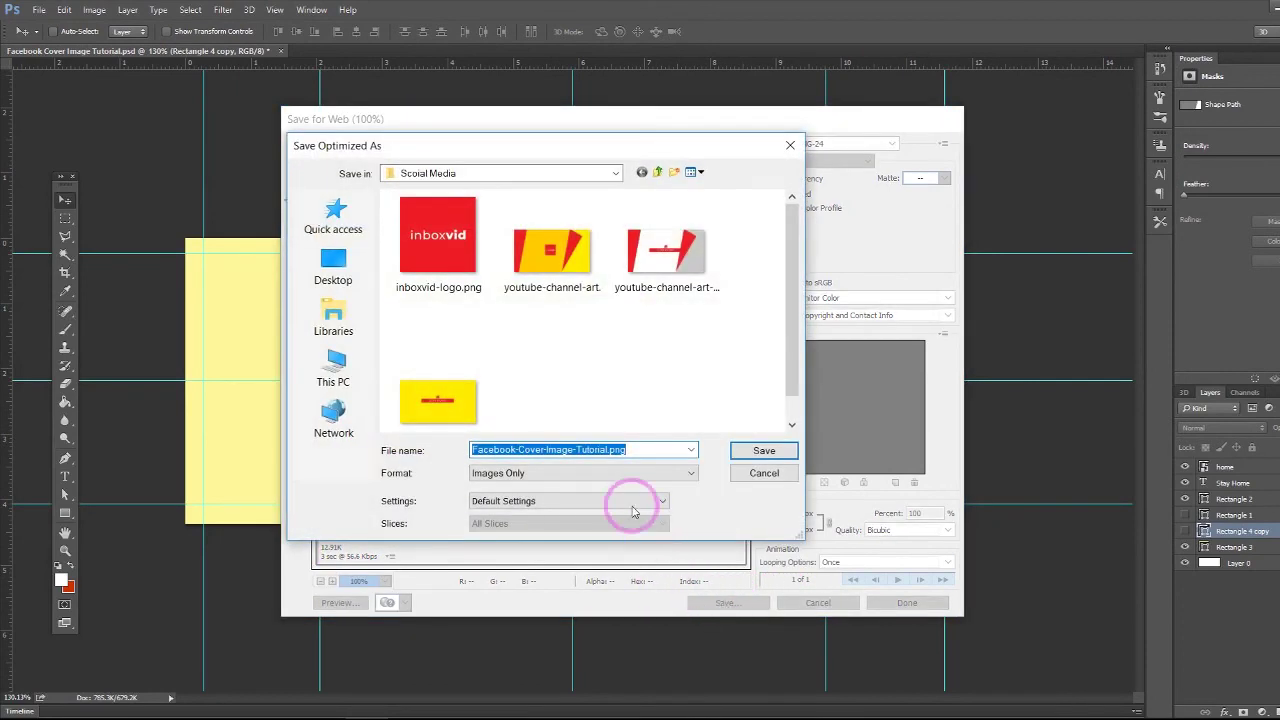
pyautogui.click(659, 176)
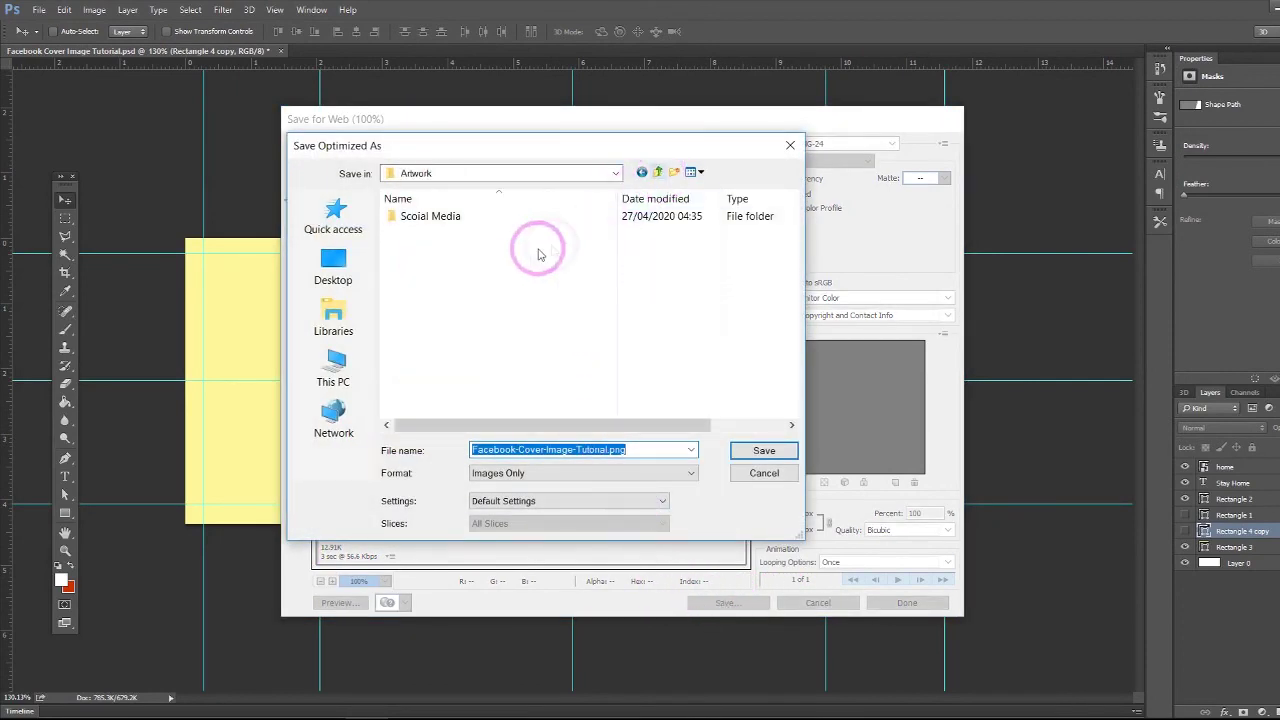
pyautogui.click(659, 175)
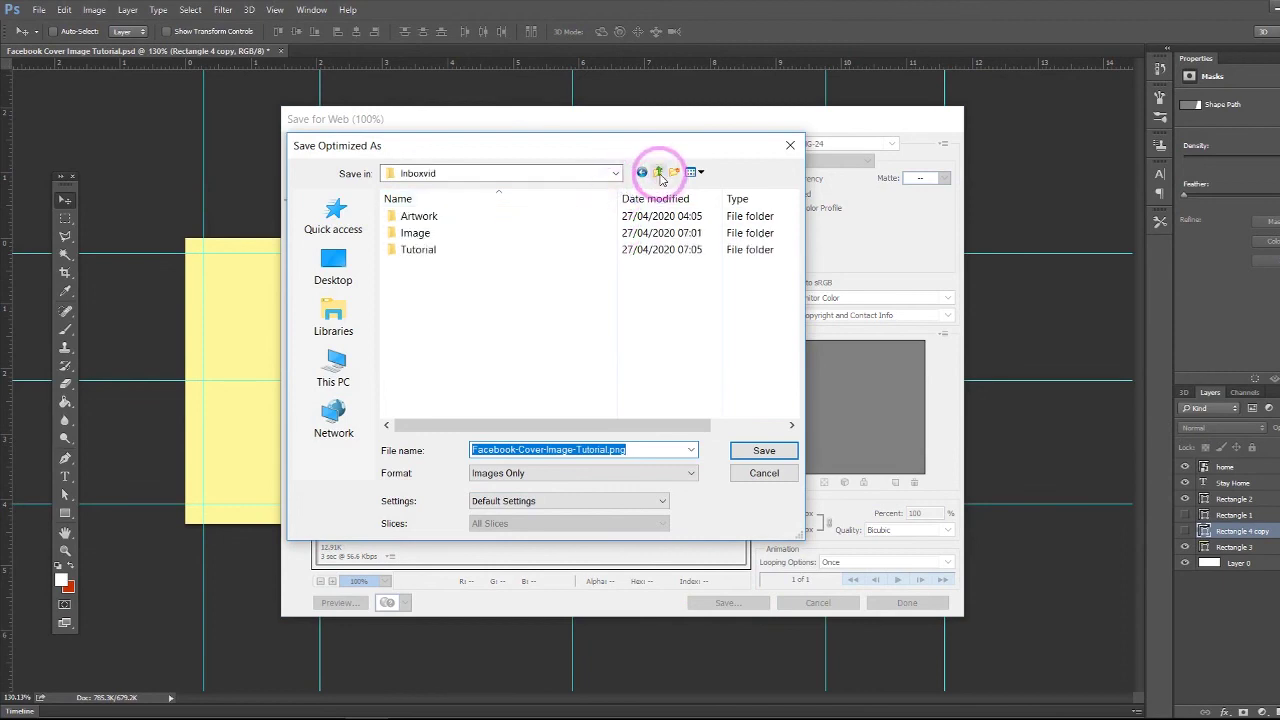
pyautogui.doubleClick(477, 249)
pyautogui.click(503, 448)
pyautogui.click(586, 449)
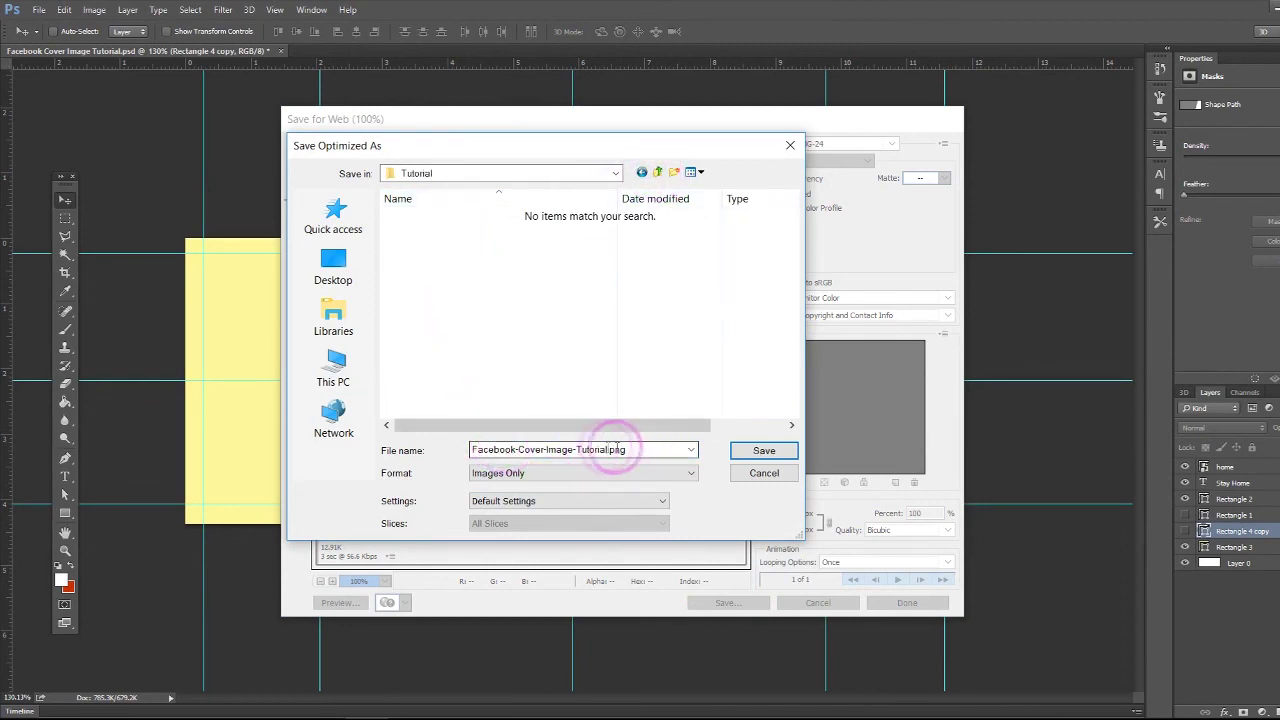
pyautogui.click(752, 450)
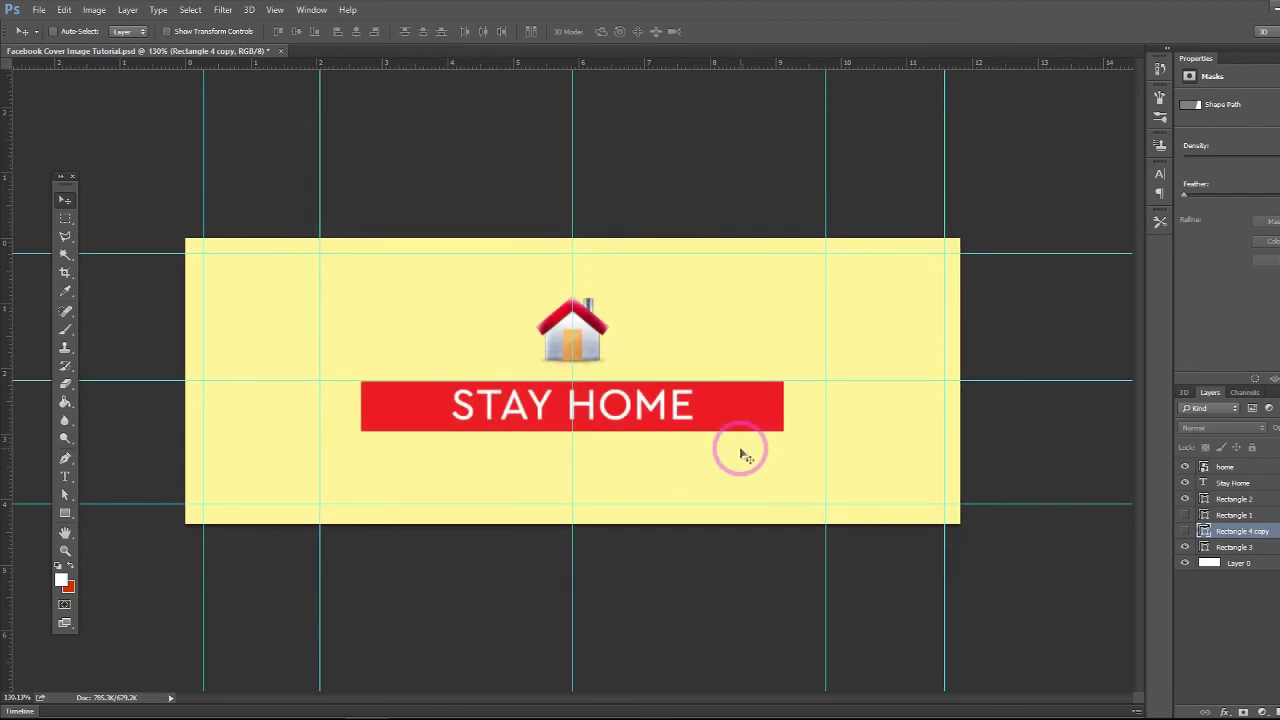